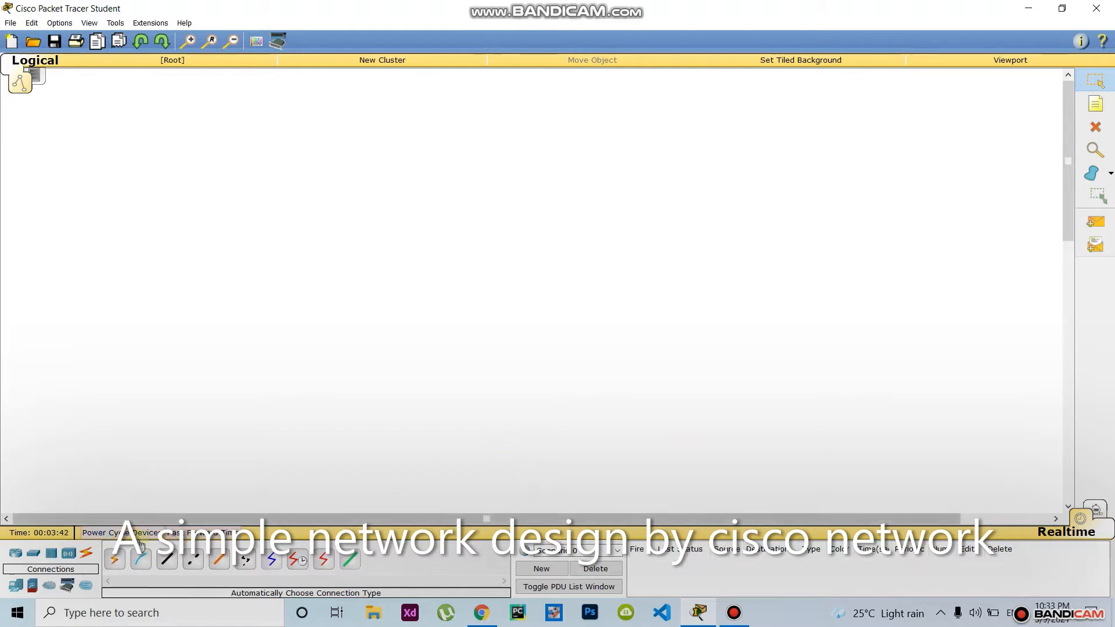
- Place two 1941 routers side by side in the workspace
left_click(16, 559)
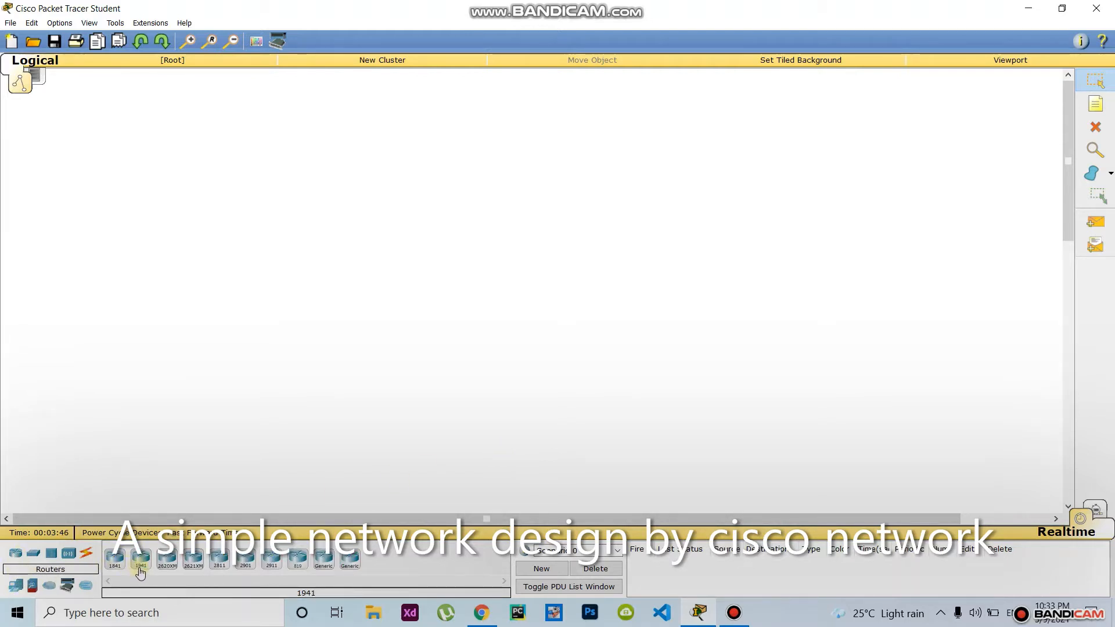
left_click(143, 566)
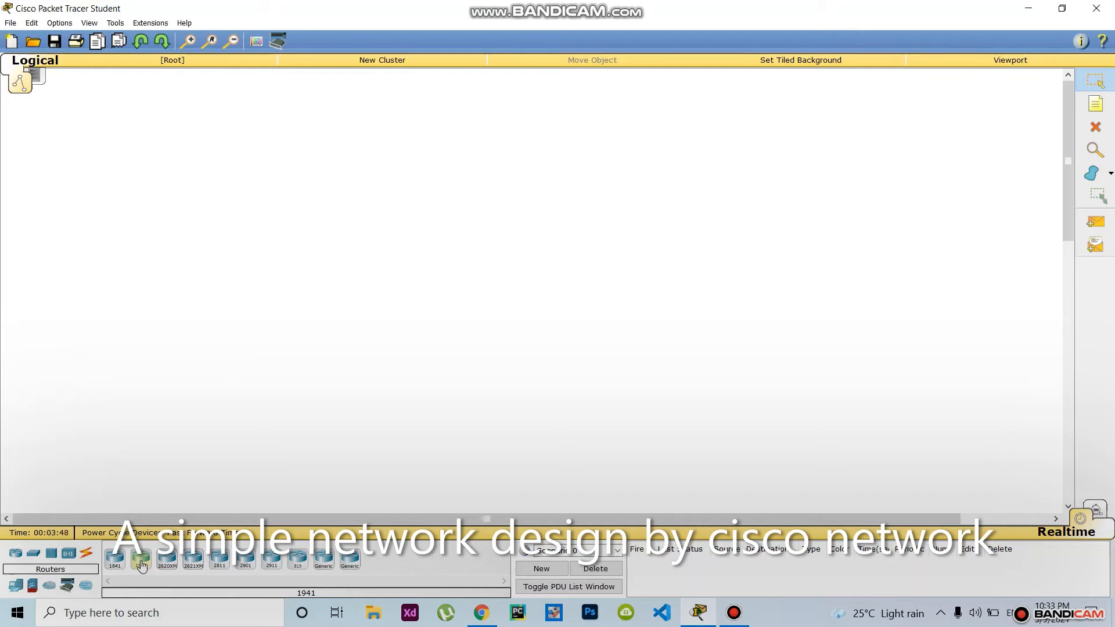
left_click(365, 313)
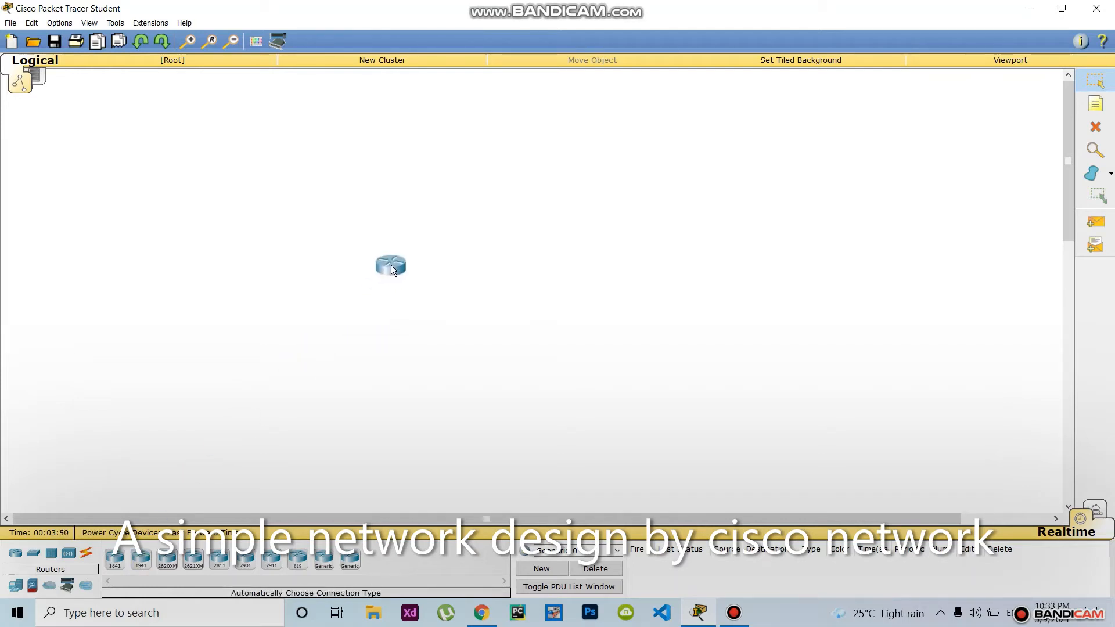
left_click(168, 566)
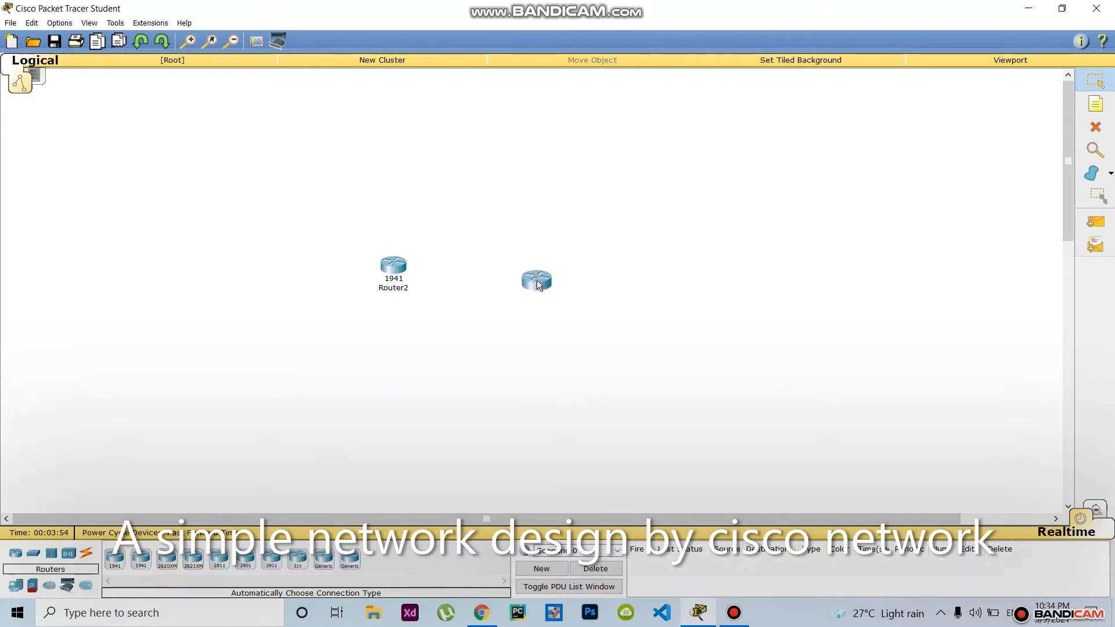
left_click(541, 279)
- Install an HWIC-2T serial module in the first empty slot of Router2 and of Router3
left_click(394, 273)
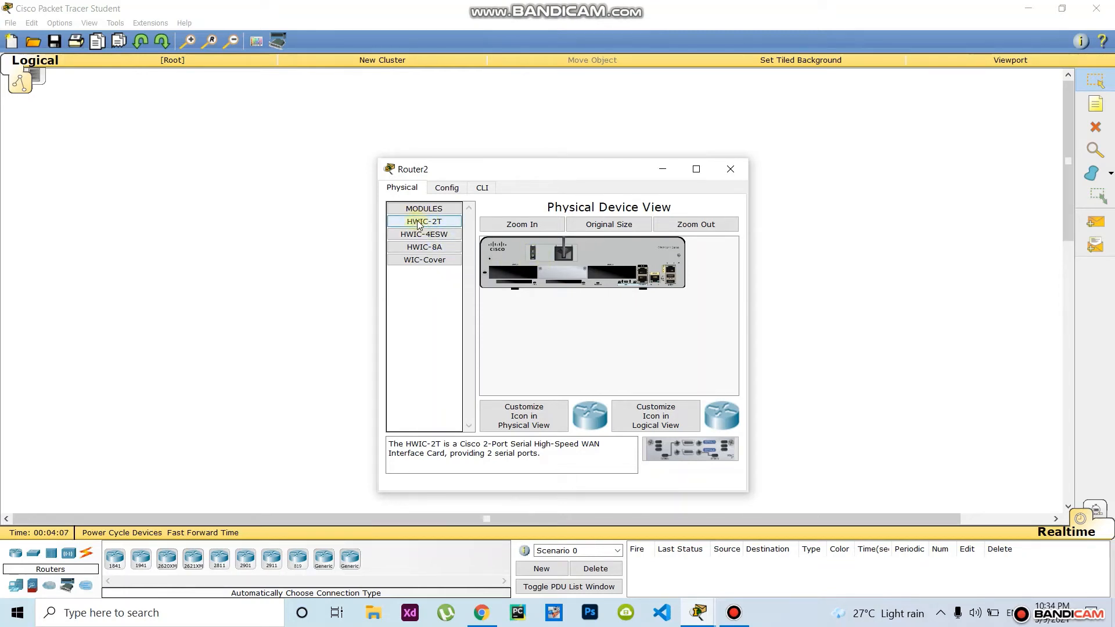
left_click_drag(505, 270, 507, 273)
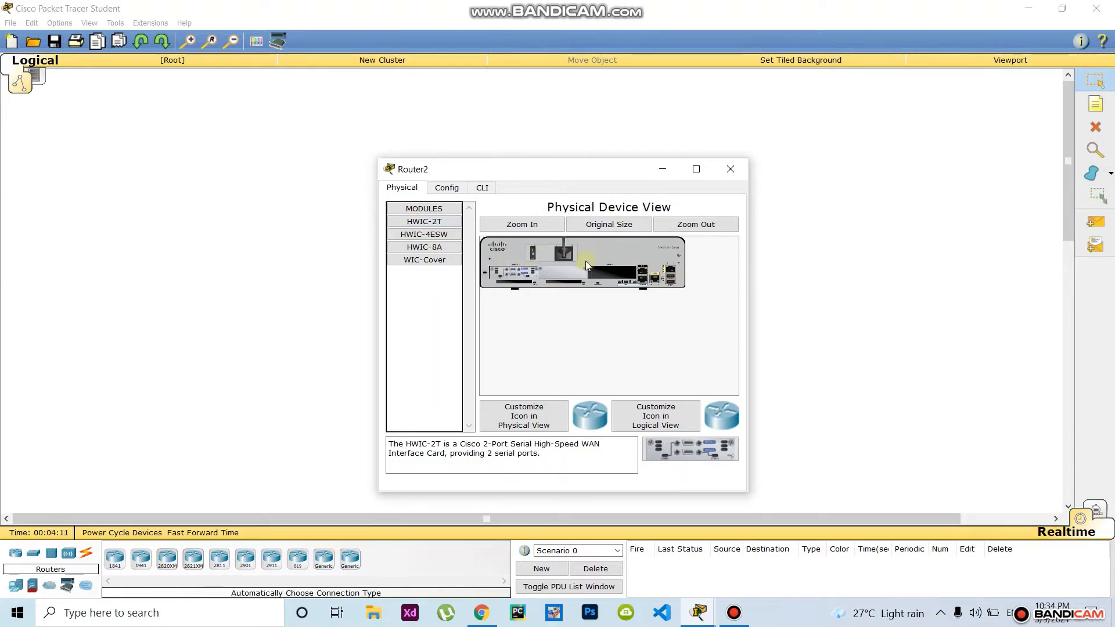
left_click(834, 298)
left_click(549, 272)
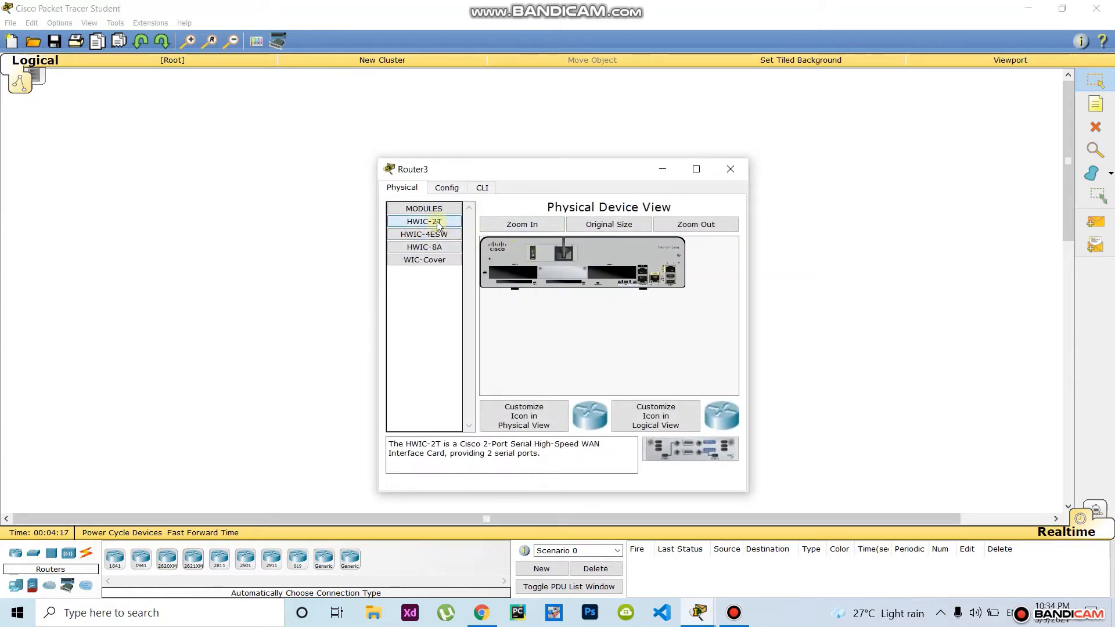
left_click_drag(432, 221, 513, 274)
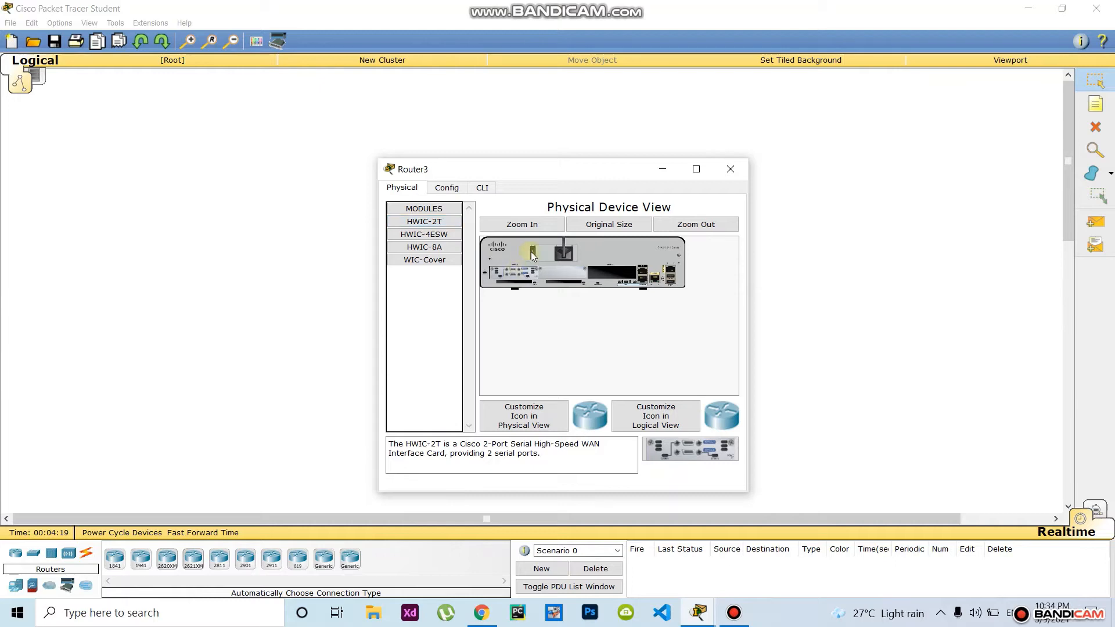
left_click(837, 287)
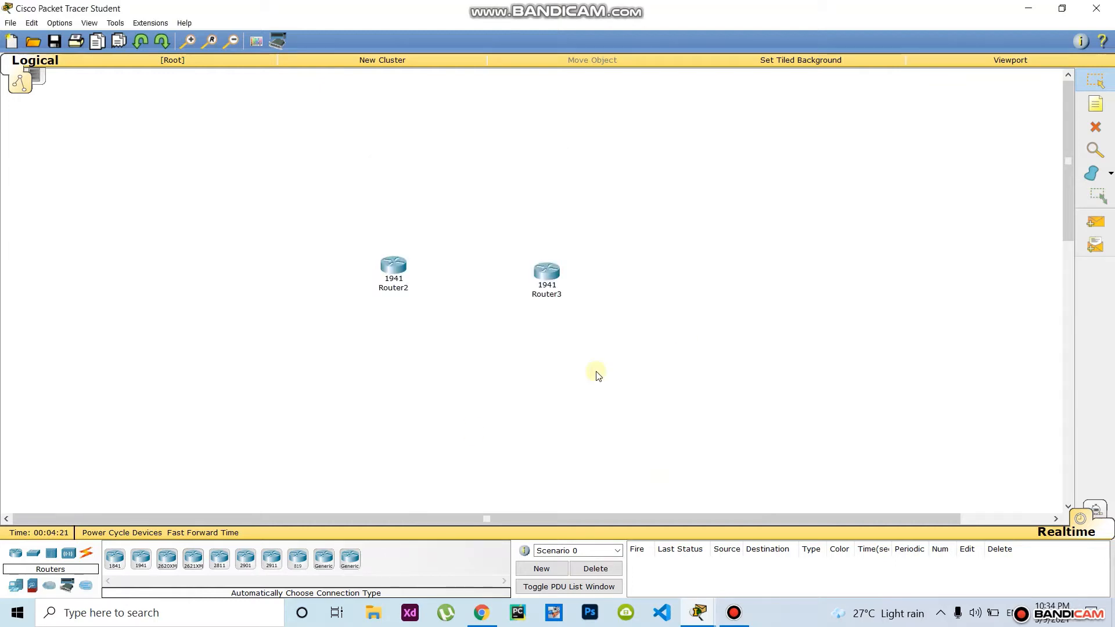
- Connect Router2's Serial0/1/0 port to Router3's Serial0/1/0 port with a Serial DTE cable and align the two routers
left_click(87, 556)
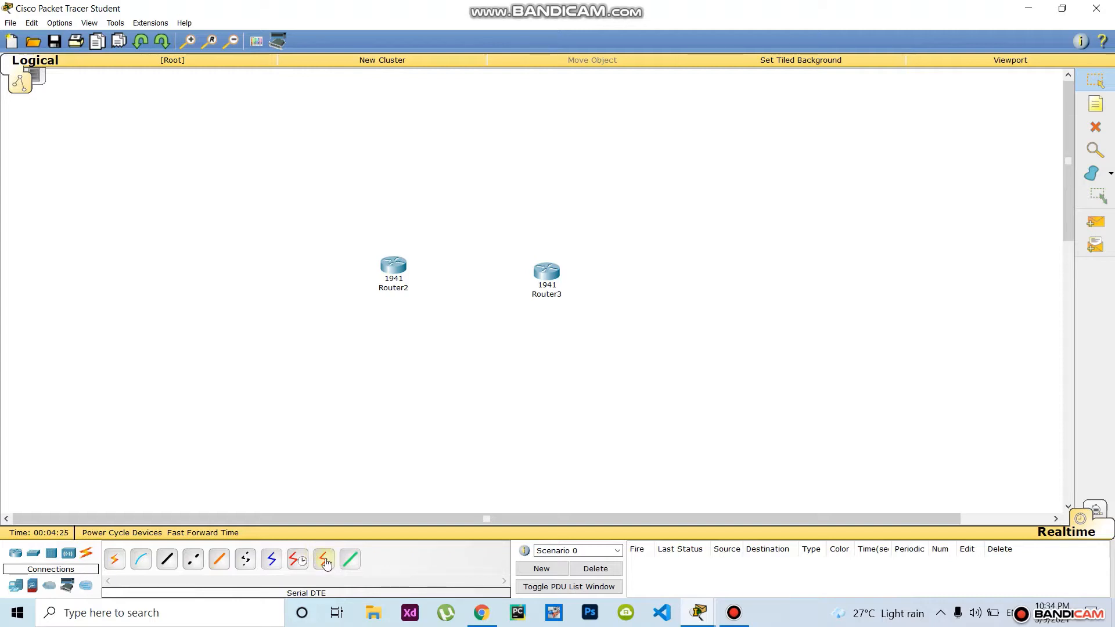
left_click(326, 561)
left_click(401, 268)
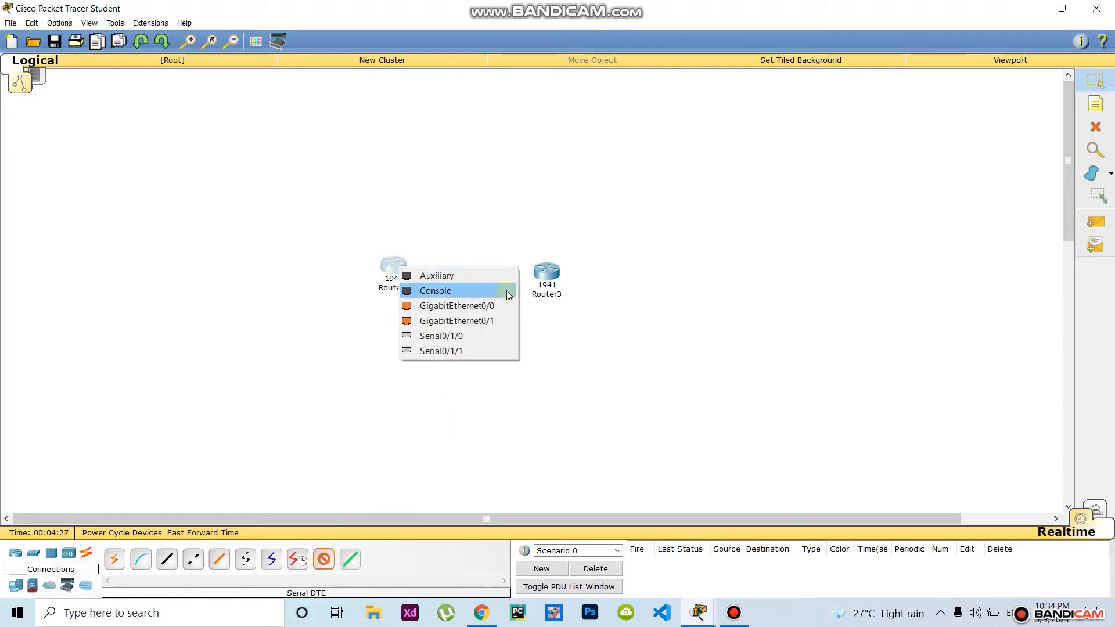
left_click(459, 337)
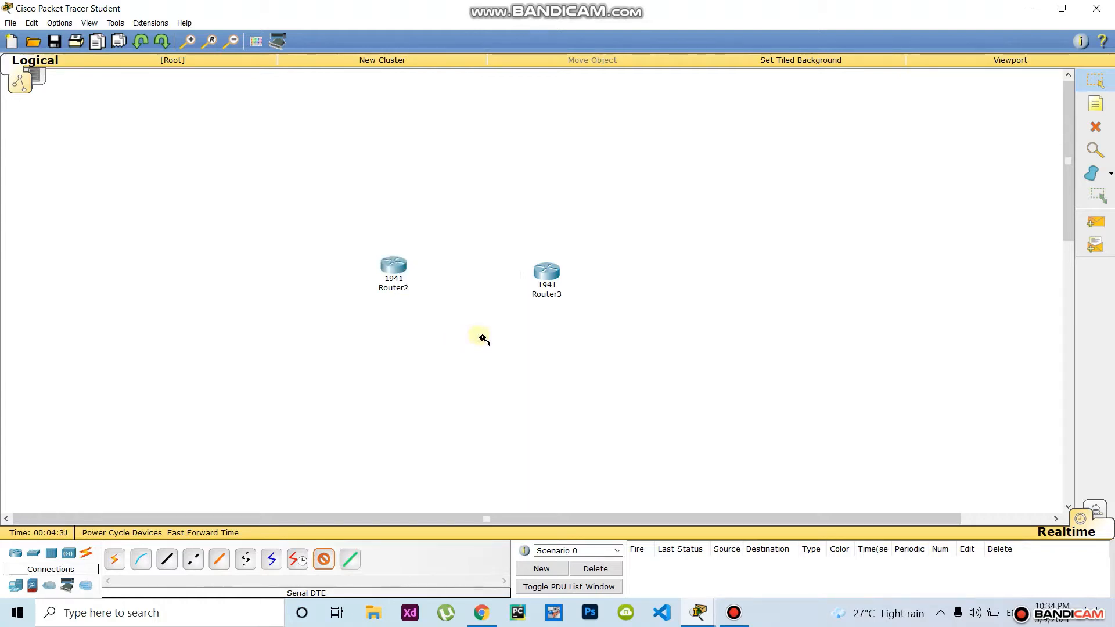
left_click(548, 273)
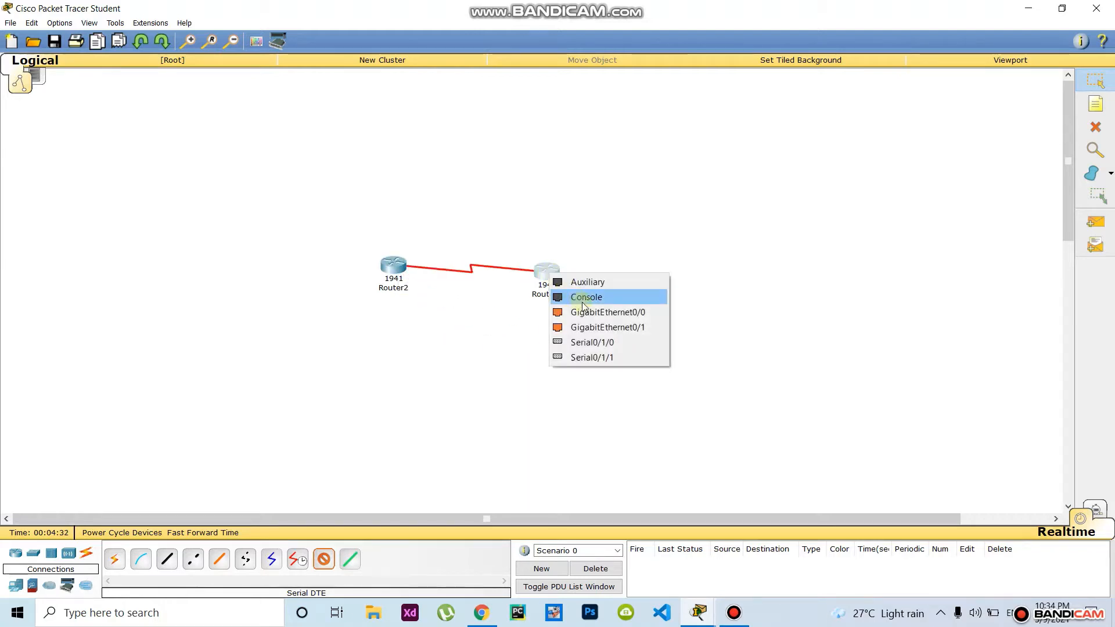
left_click(590, 342)
left_click_drag(395, 275, 395, 283)
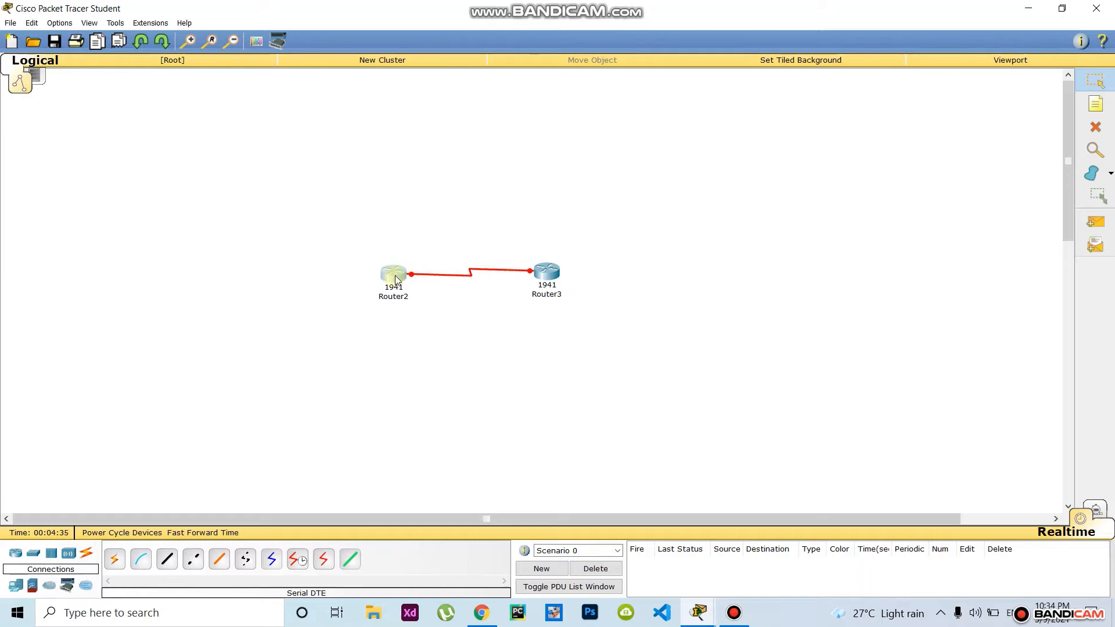
left_click_drag(545, 277, 545, 280)
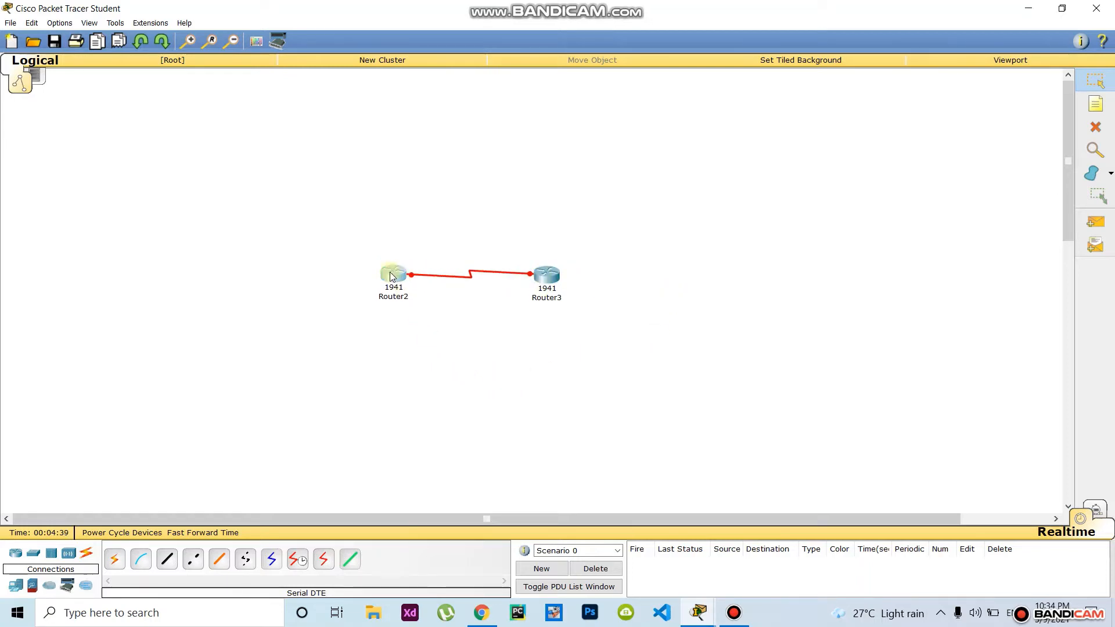
- Configure Router2's GigabitEthernet0/0 interface with IP address 10.0.0.1 and subnet mask 255.0.0.0, and turn its port on
left_click(402, 289)
left_click(453, 192)
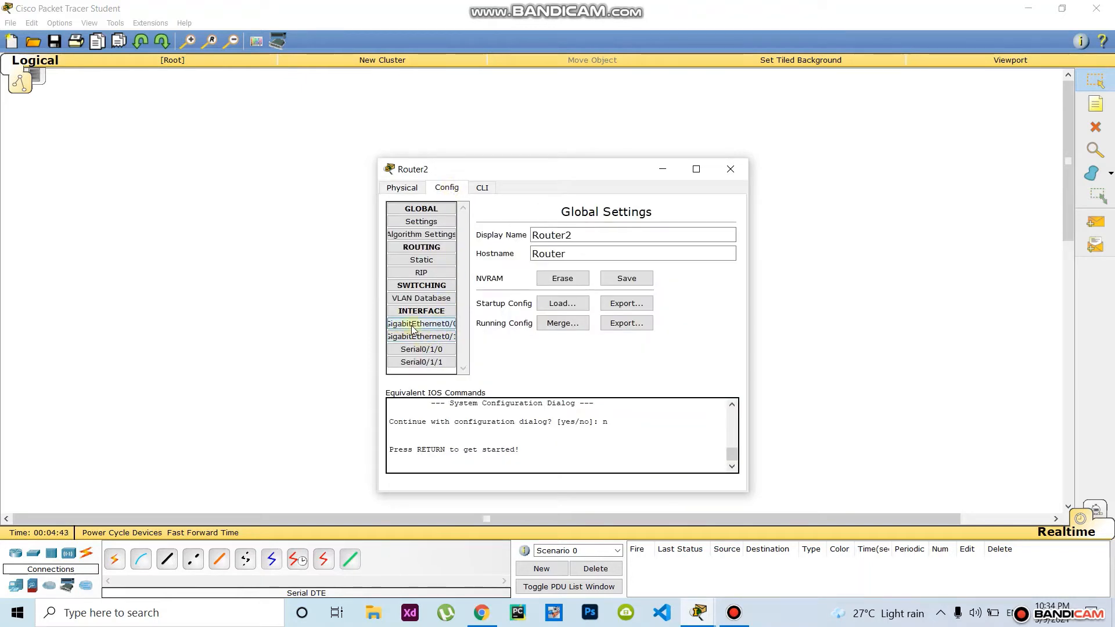
left_click(442, 323)
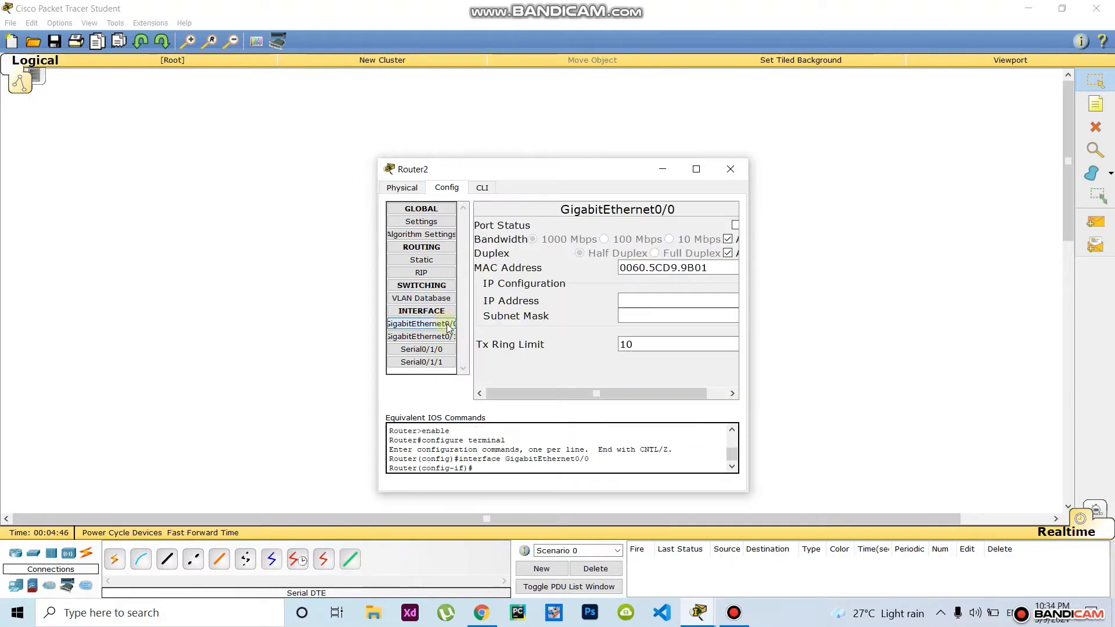
left_click(657, 302)
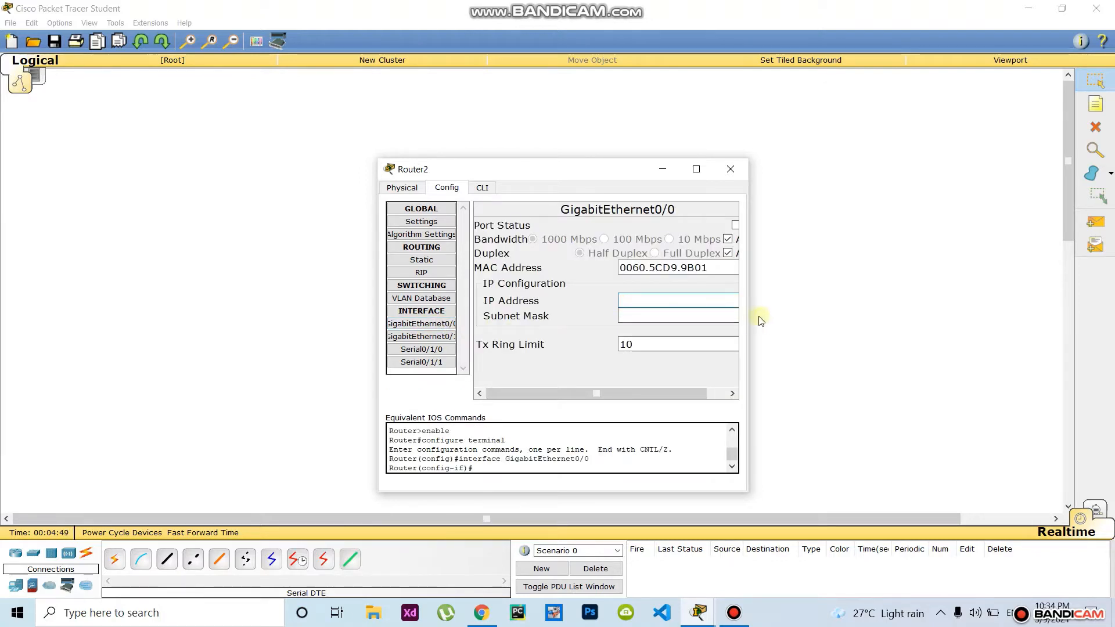
left_click_drag(754, 318, 823, 326)
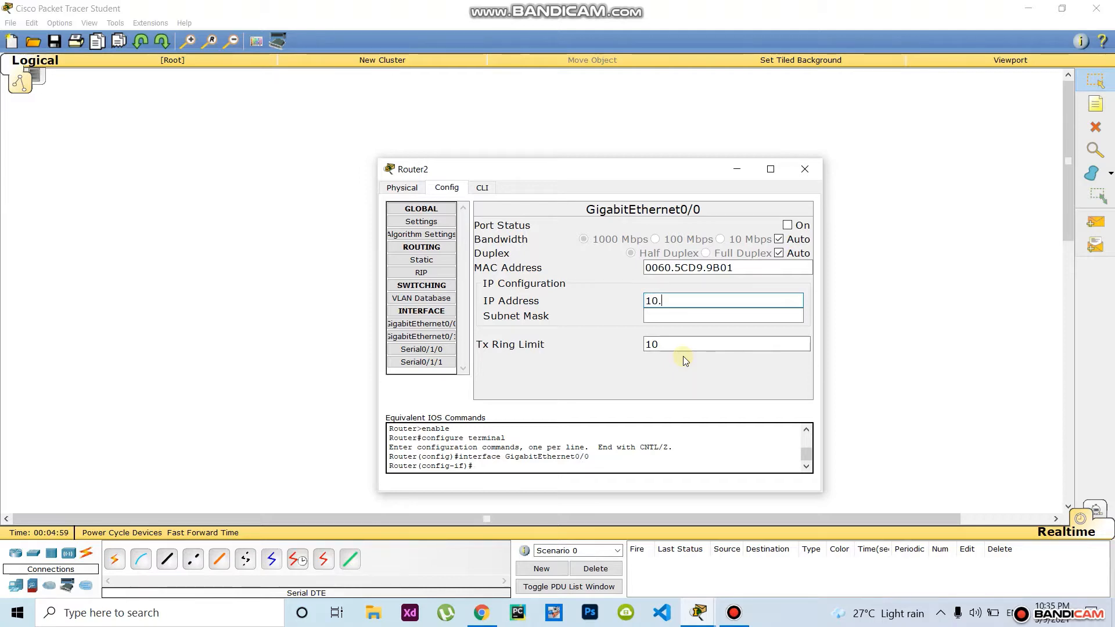
type("0.0.1")
left_click_drag(703, 301, 635, 307)
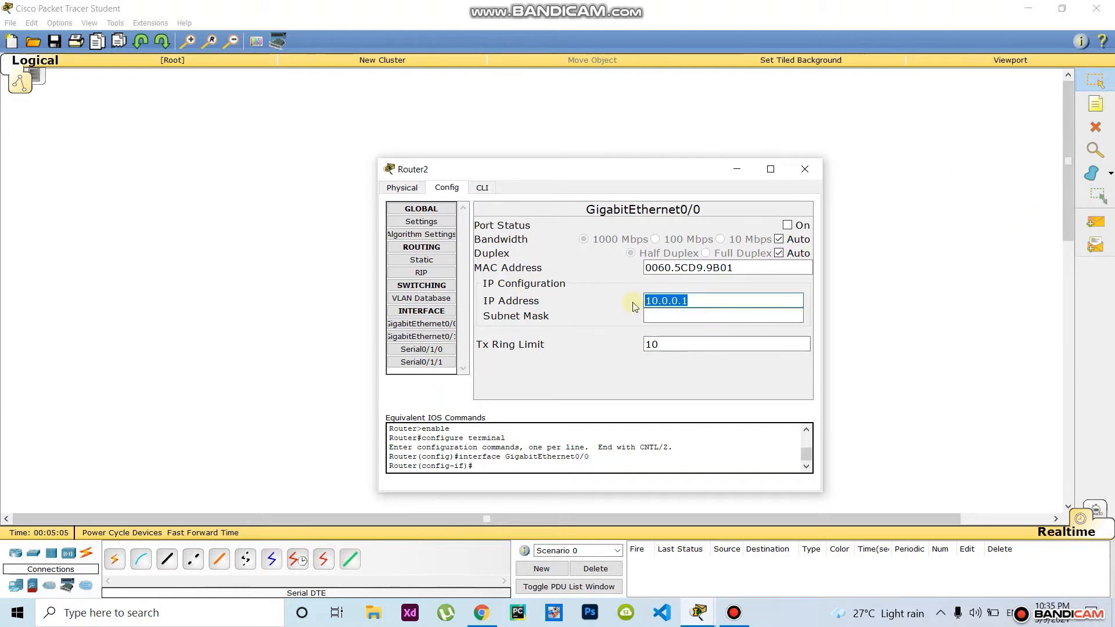
left_click(680, 318)
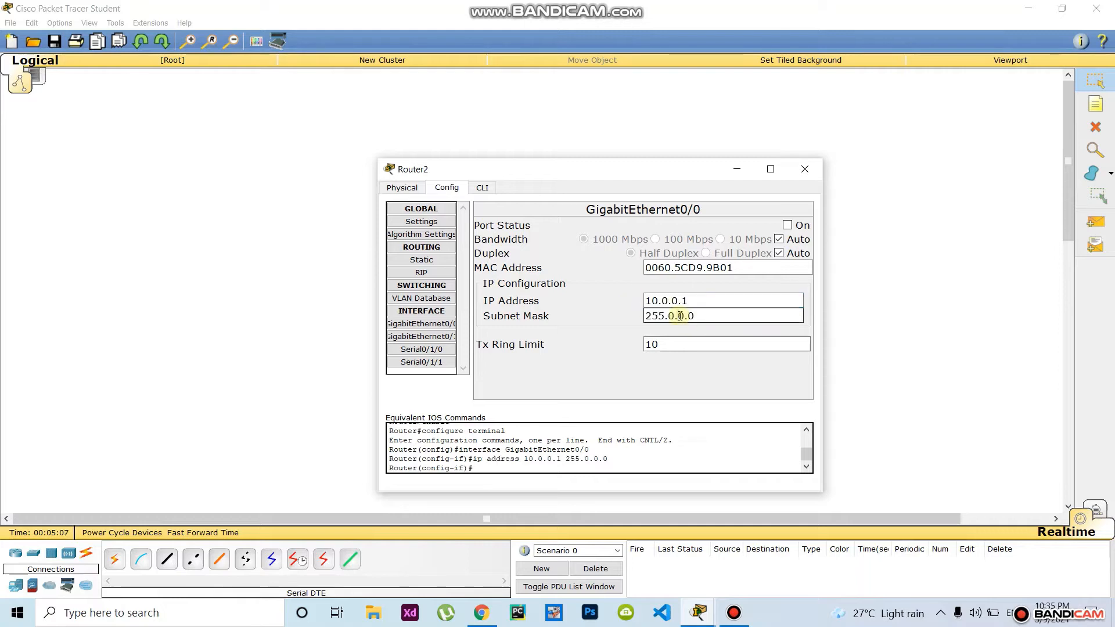
left_click(788, 226)
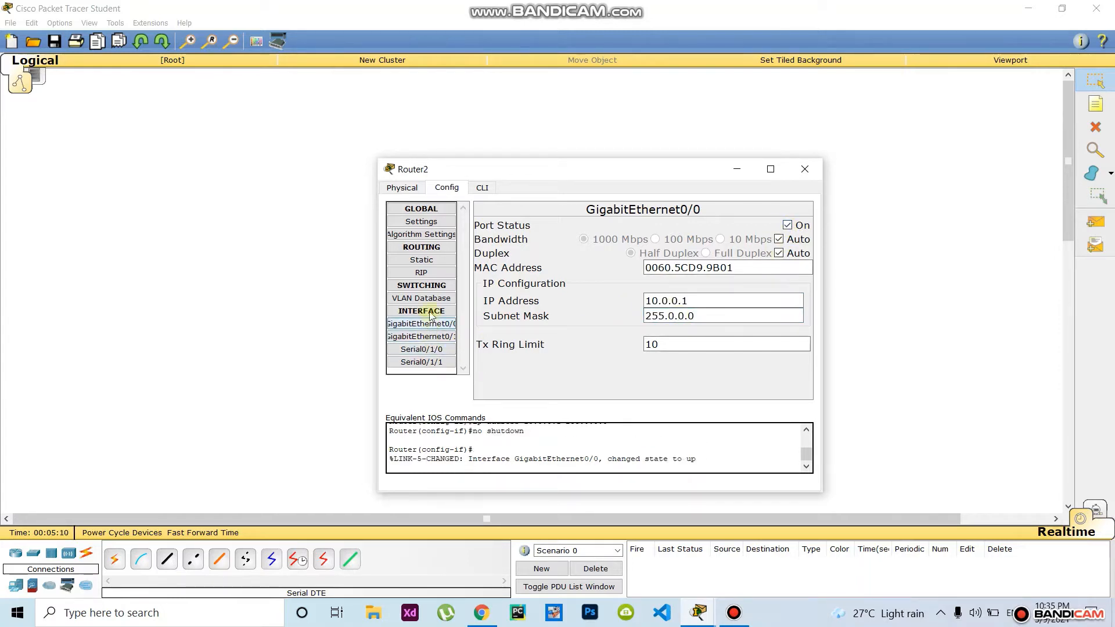
- Add network 10.0.0.0 to Router2's RIP routing and close the router's settings
left_click(428, 274)
left_click(715, 231)
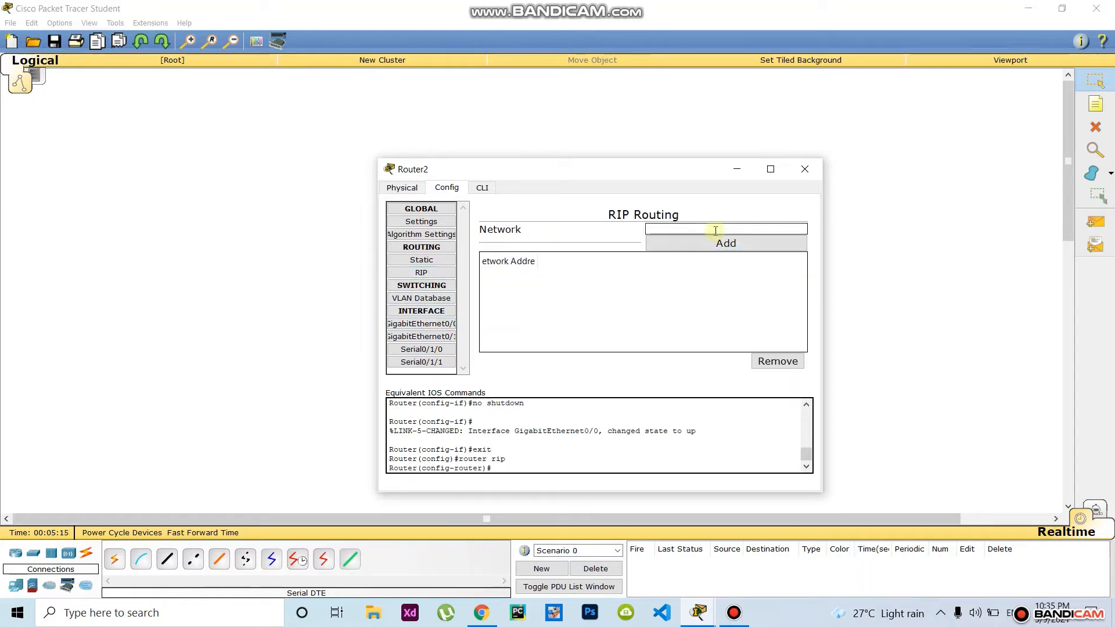
type("10.0.0.1")
left_click(738, 247)
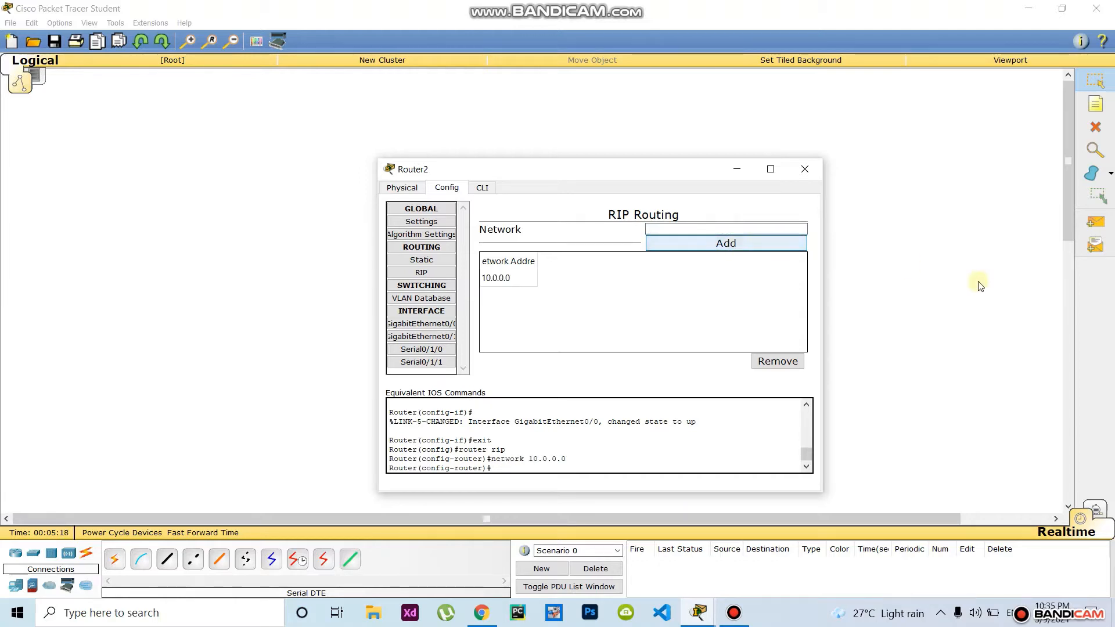
left_click(927, 286)
- Configure Router3's Serial0/1/0 interface with IP address 10.0.0.2 and subnet mask 255.0.0.0, and turn its port on
left_click(549, 276)
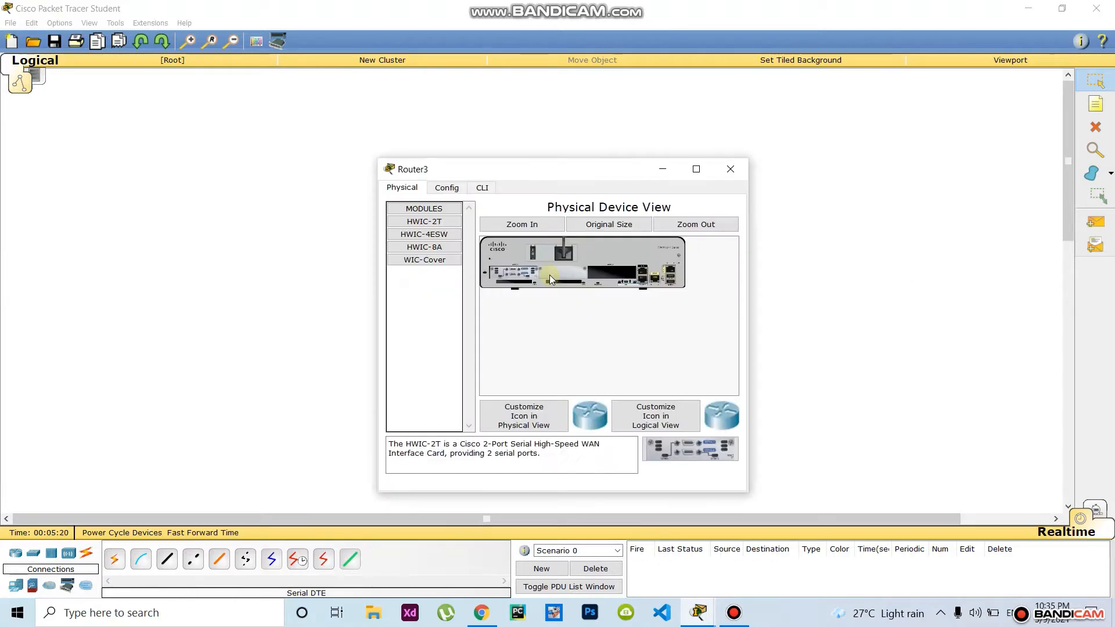
left_click(452, 190)
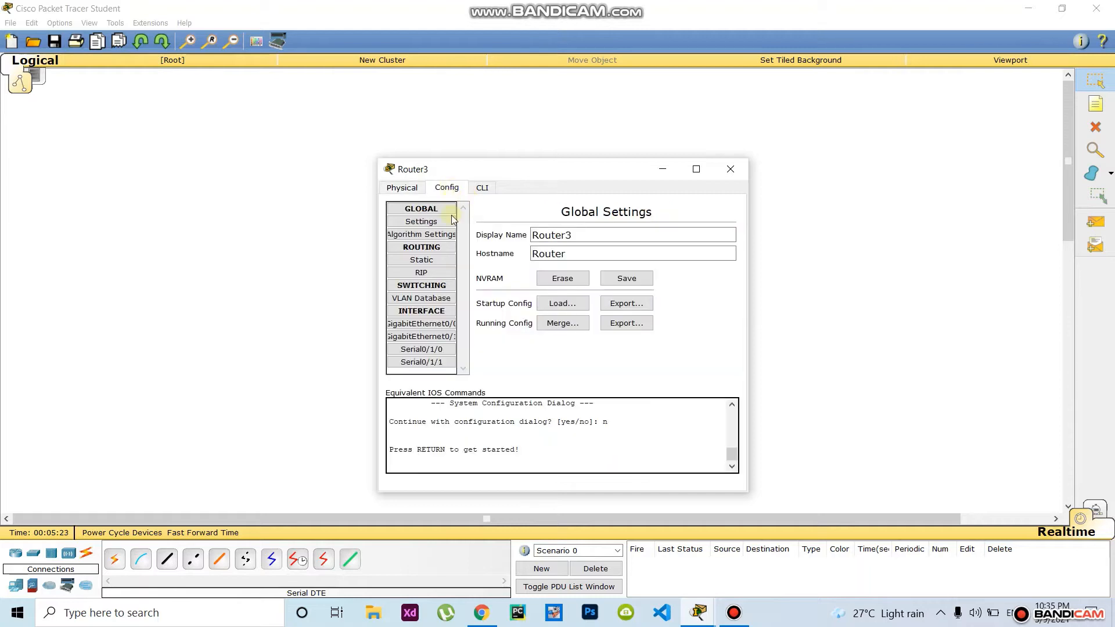
left_click(437, 351)
left_click(634, 284)
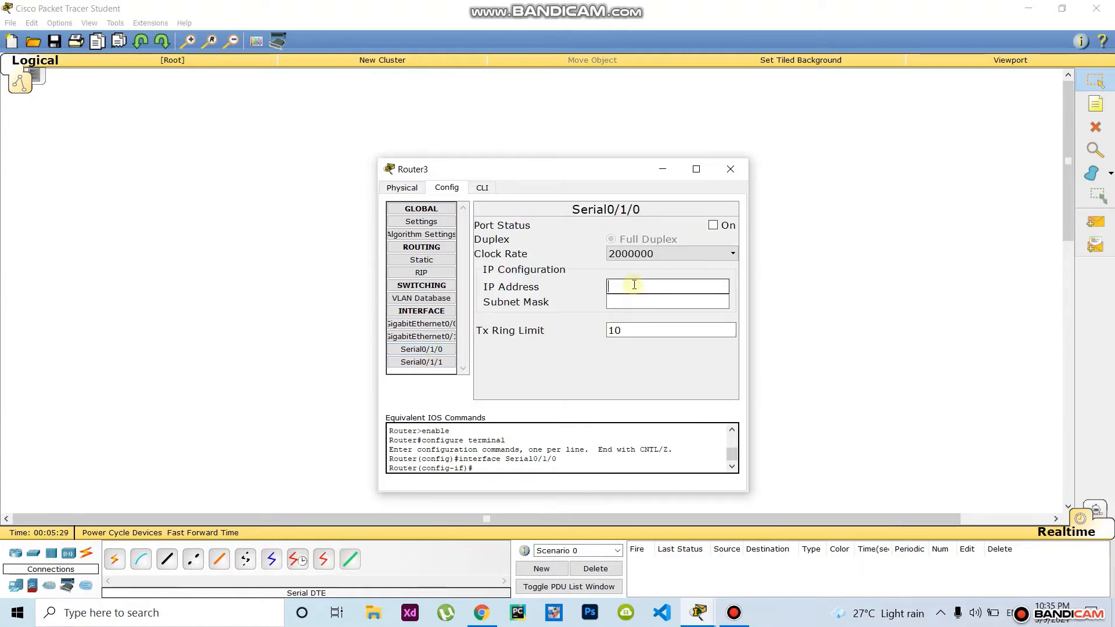
type("10.0.0.1")
key("BackSpace")
type("2")
left_click(637, 302)
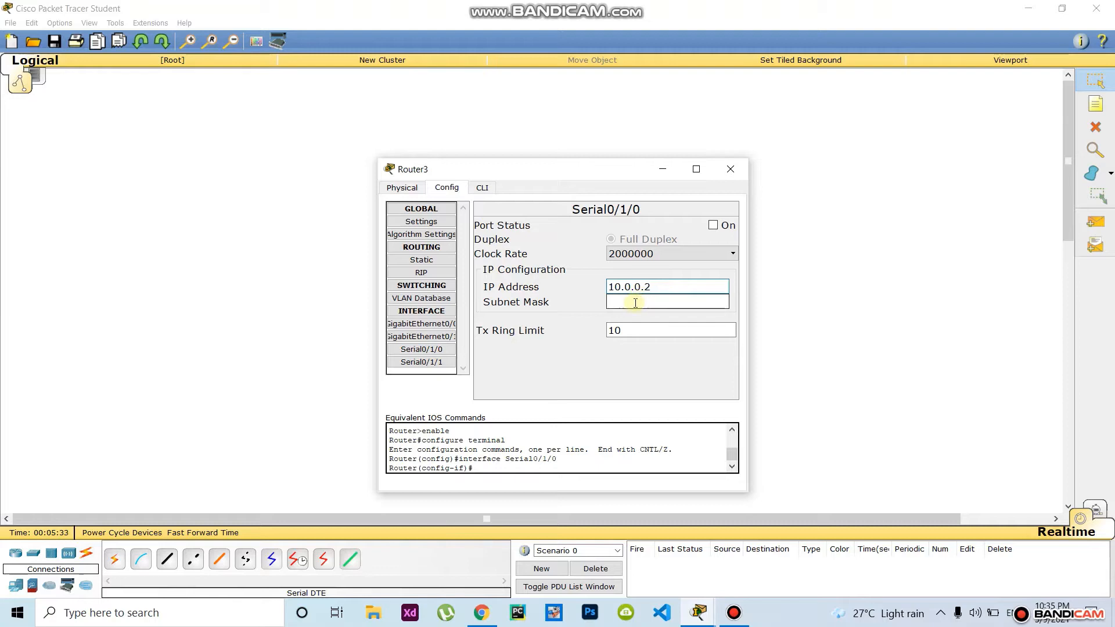
left_click(713, 226)
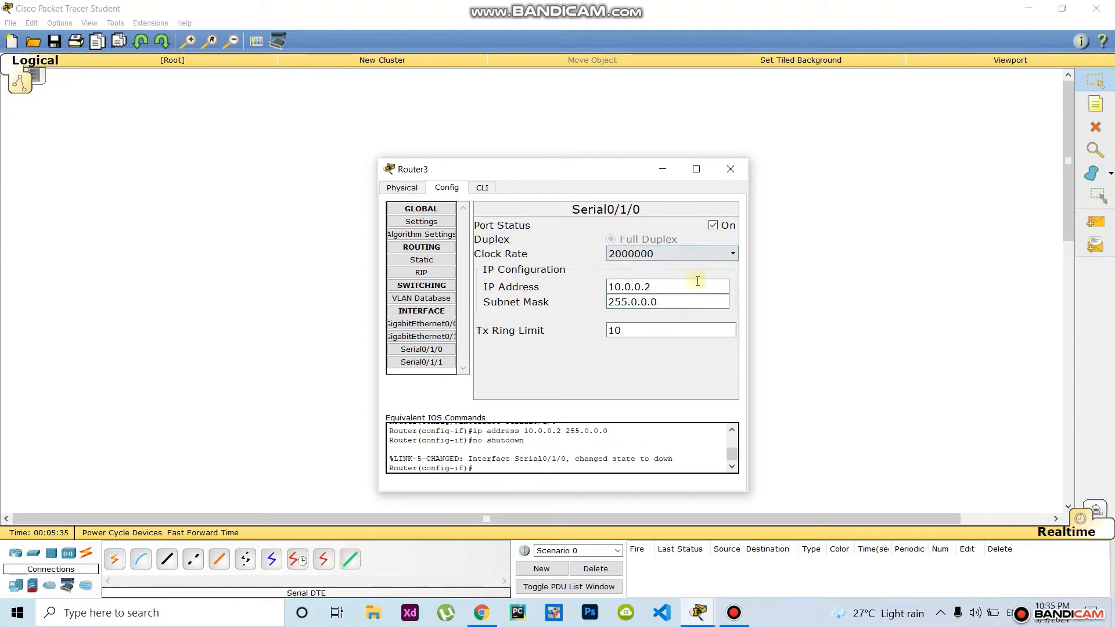
- Add the network of the Serial0/1/0 address to Router3's RIP routing and close the router's settings
left_click(421, 273)
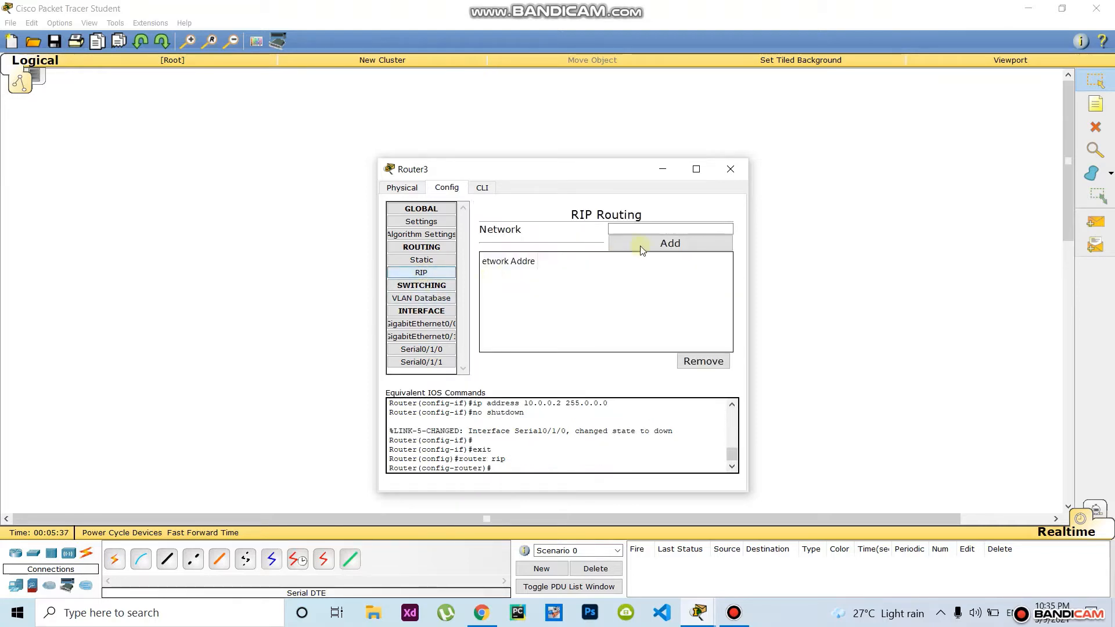
left_click(644, 230)
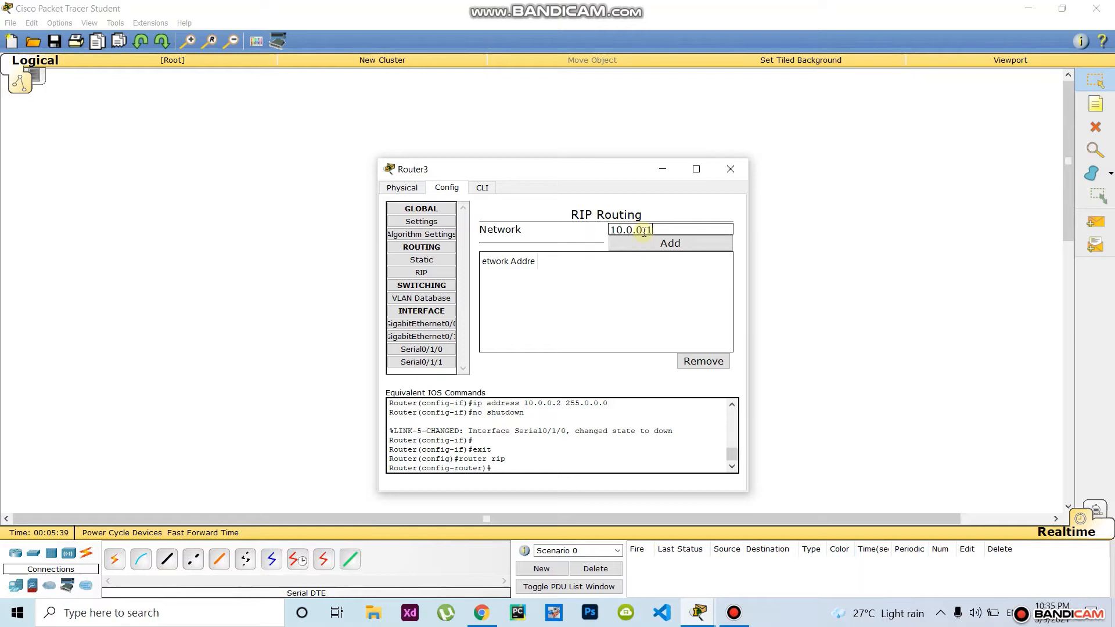
type("10.0.0.1")
key("BackSpace")
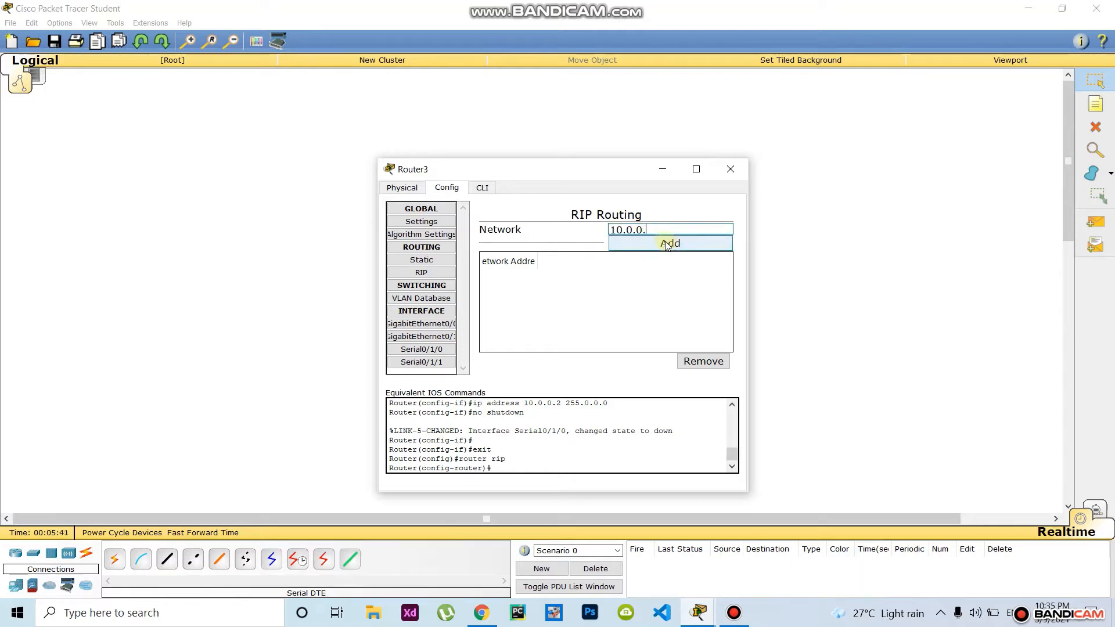
left_click(669, 244)
left_click(790, 277)
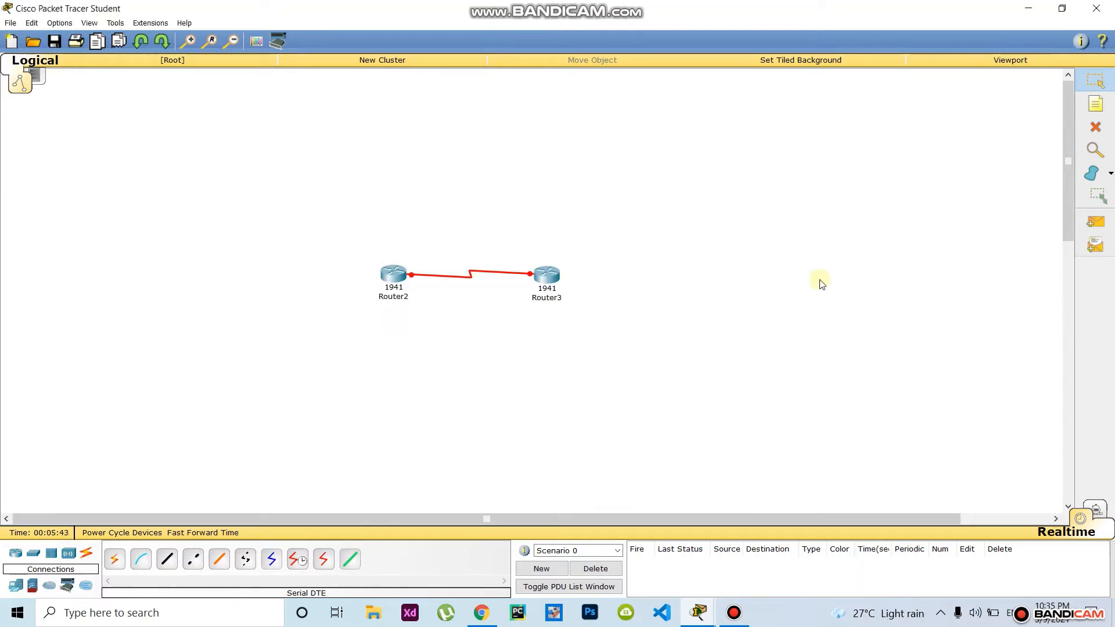
- Clear the IP address and subnet mask from Router2's GigabitEthernet0/0 interface and turn its port off
left_click(399, 281)
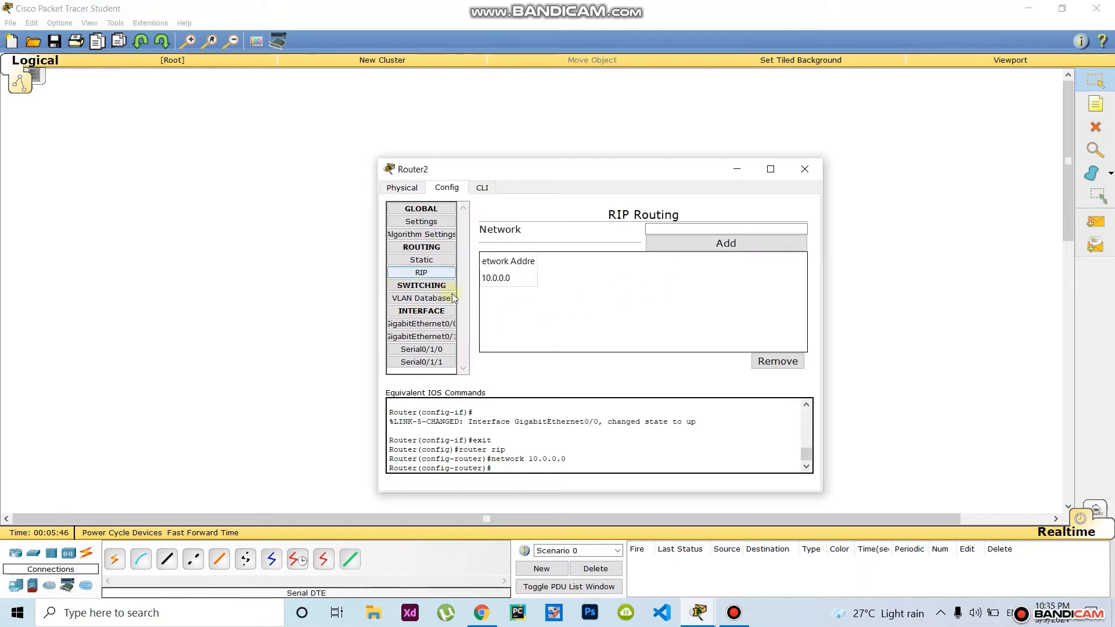
left_click(435, 349)
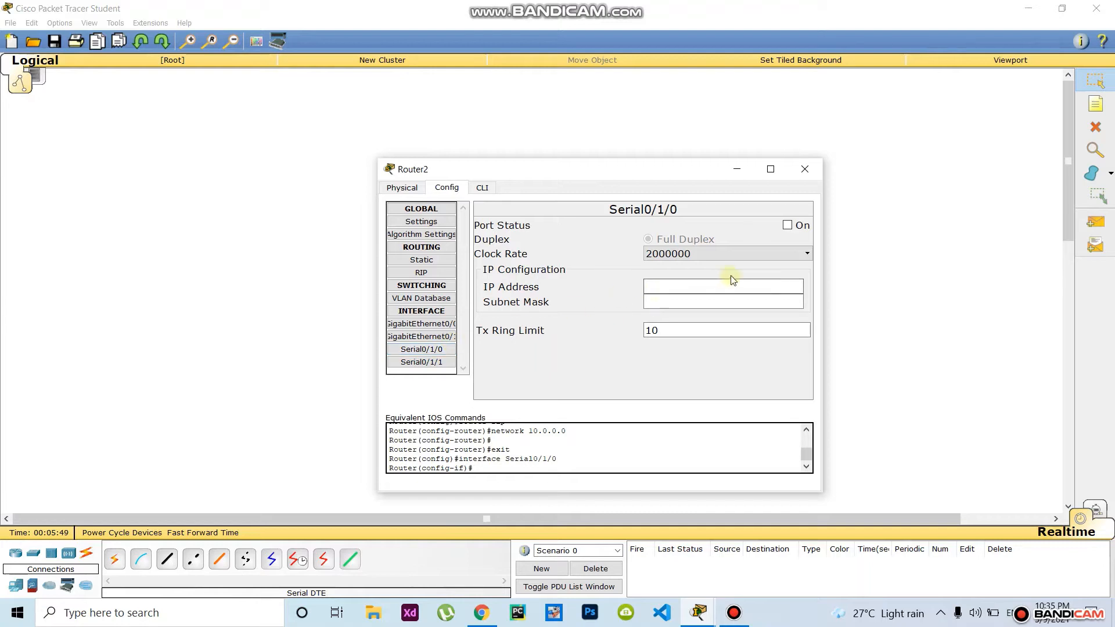
left_click(431, 350)
left_click(425, 326)
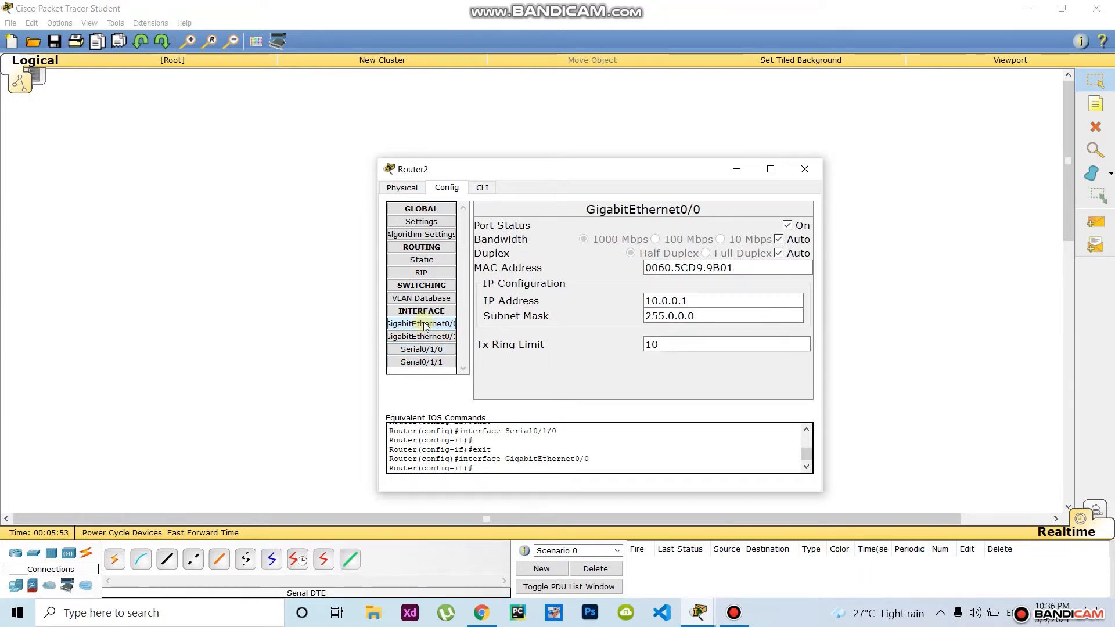
left_click(740, 299)
left_click_drag(719, 298, 631, 306)
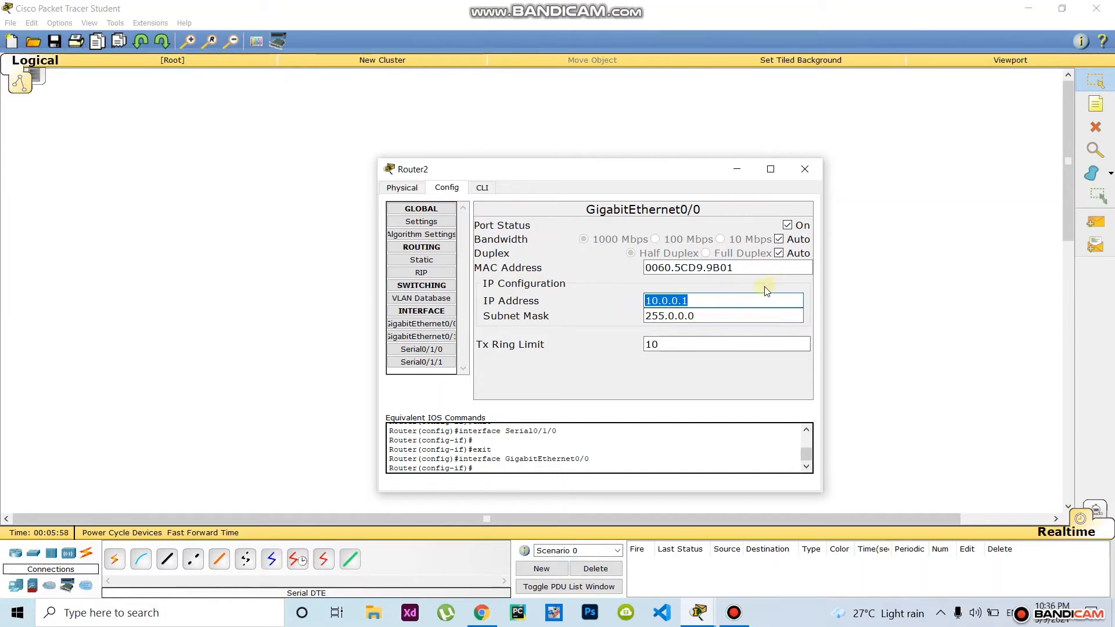
key("BackSpace")
left_click(682, 316)
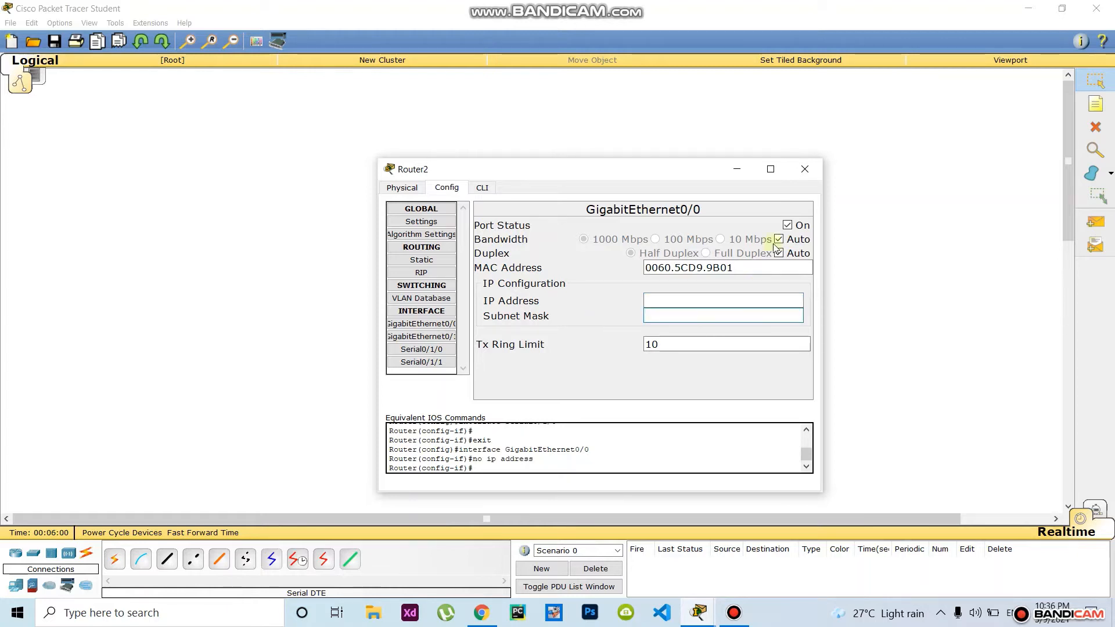
left_click(788, 225)
- Configure Router2's Serial0/1/0 interface with IP address 10.0.0.1 and subnet mask 255.0.0.0, turn its port on, check the RIP networks and close the settings
left_click(422, 350)
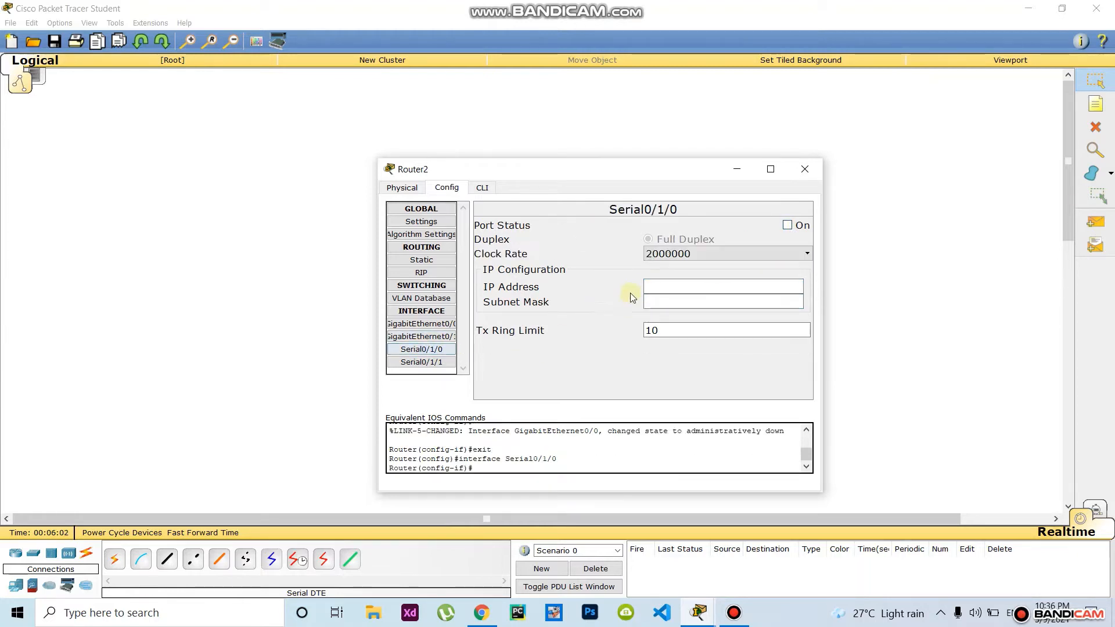
left_click(654, 284)
type("10.0.0.1")
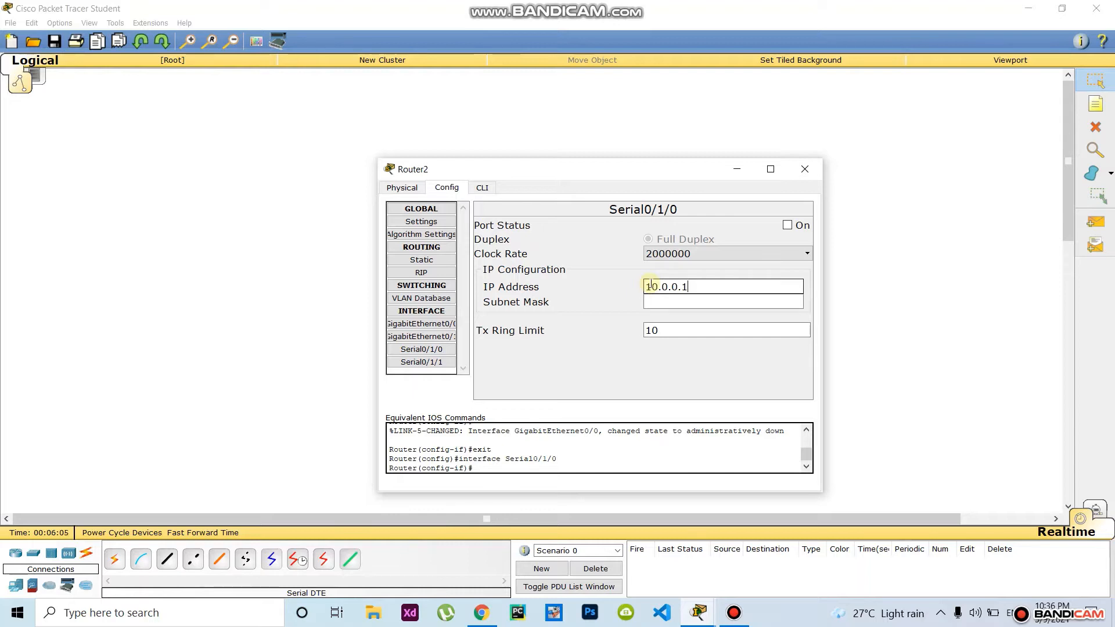
left_click(697, 299)
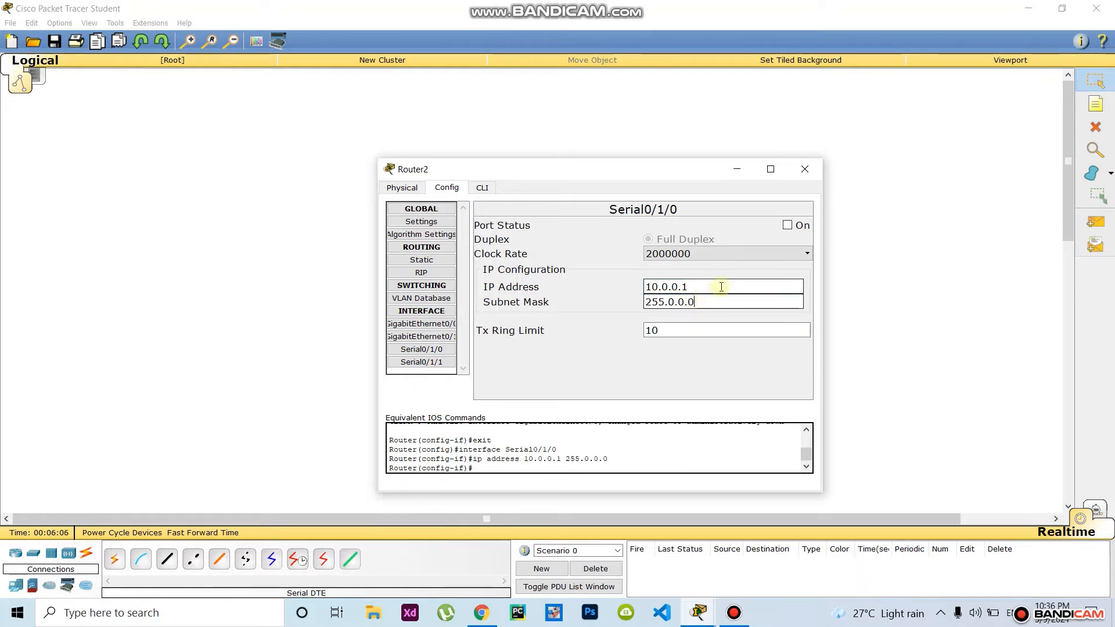
left_click(787, 225)
left_click_drag(615, 172, 845, 154)
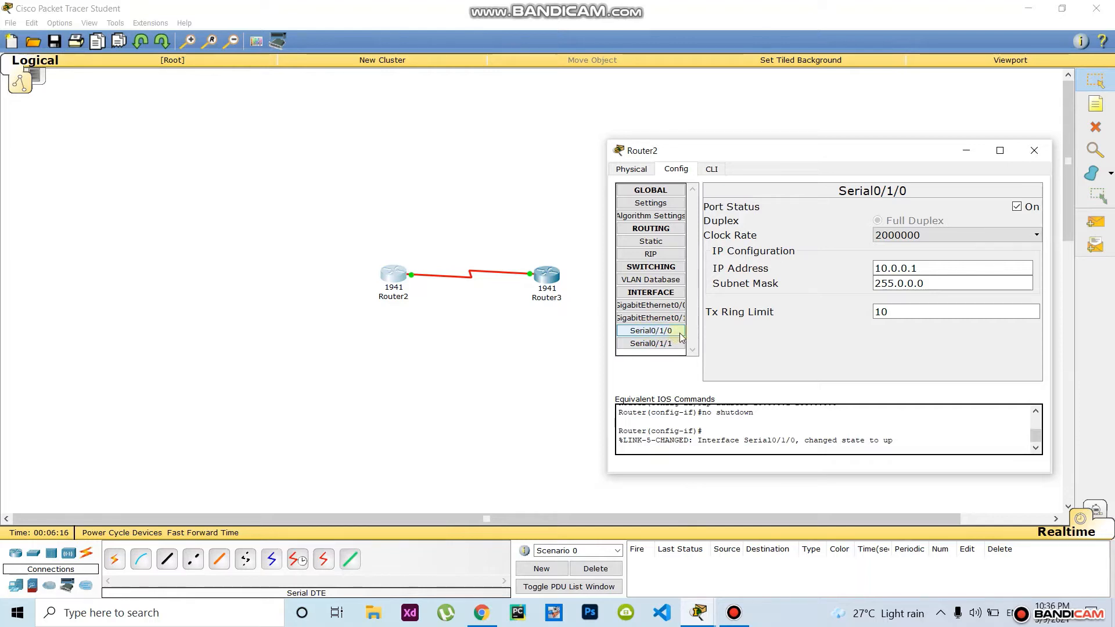
left_click(650, 254)
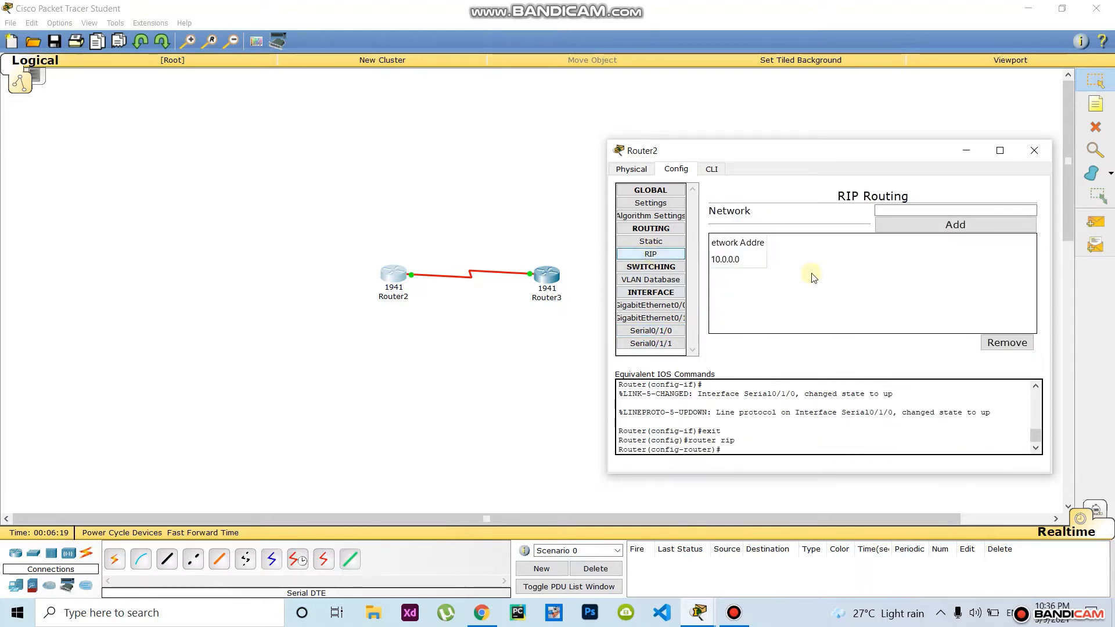
left_click(1034, 149)
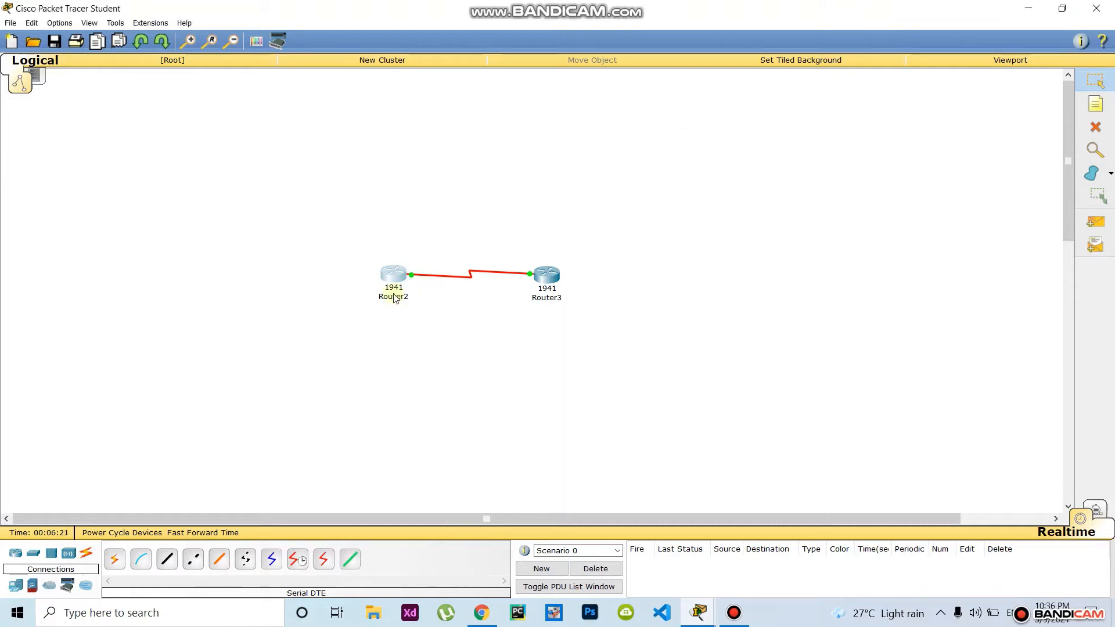
- Send a simple PDU from Router2 to Router3 to test the serial link
left_click(1098, 223)
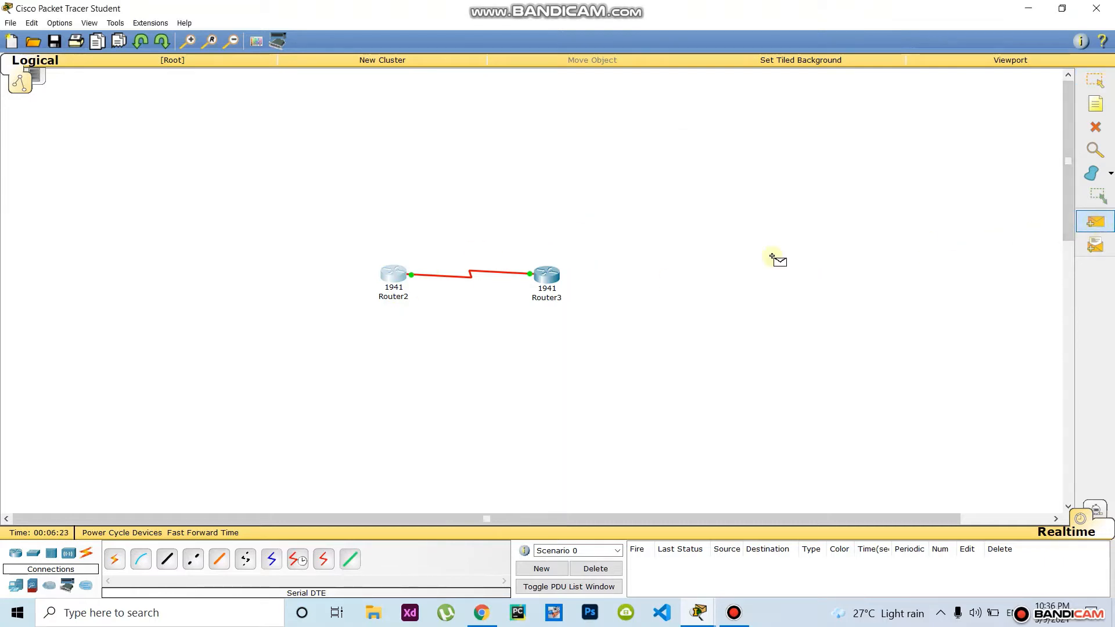
left_click(388, 272)
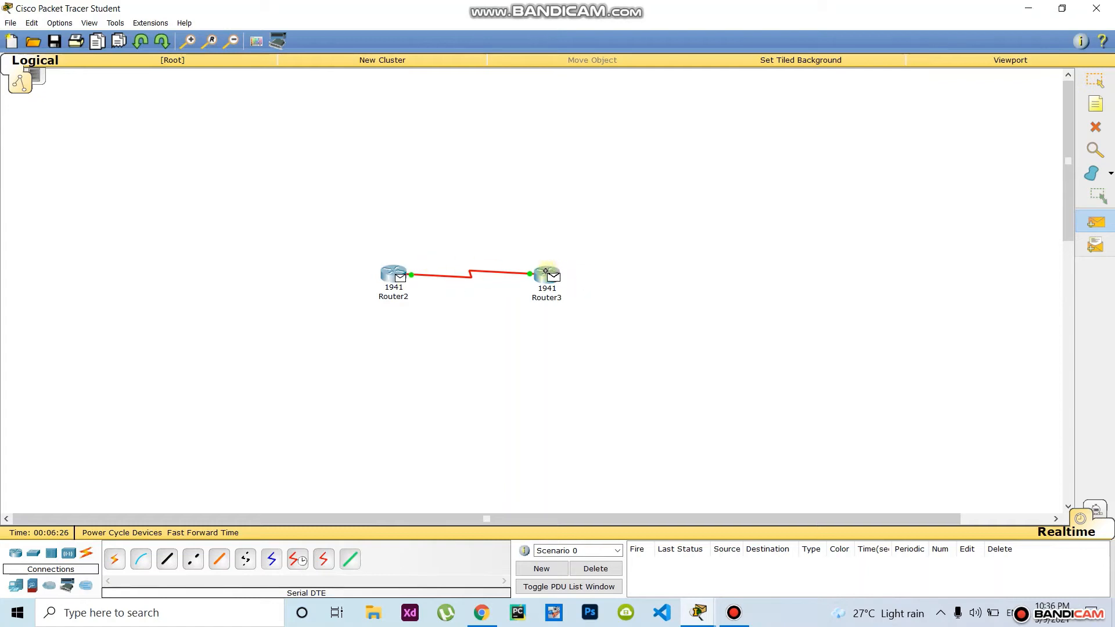
left_click(551, 277)
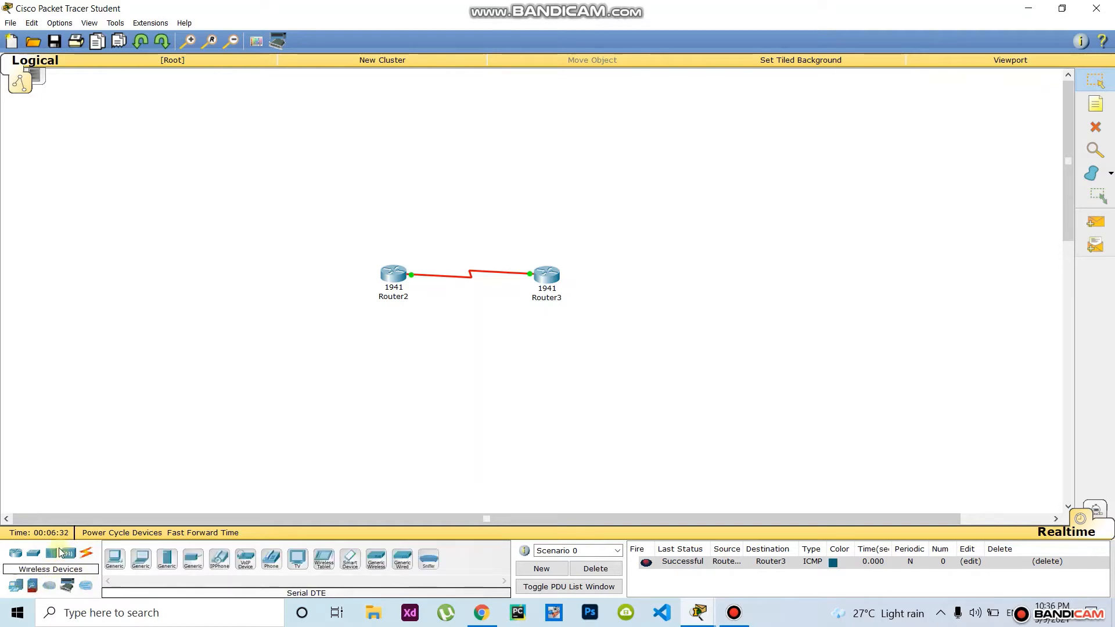
- Place two 2950-24 switches on the outer side of Router2, one above and one below it
left_click(33, 553)
left_click(115, 558)
left_click(271, 339)
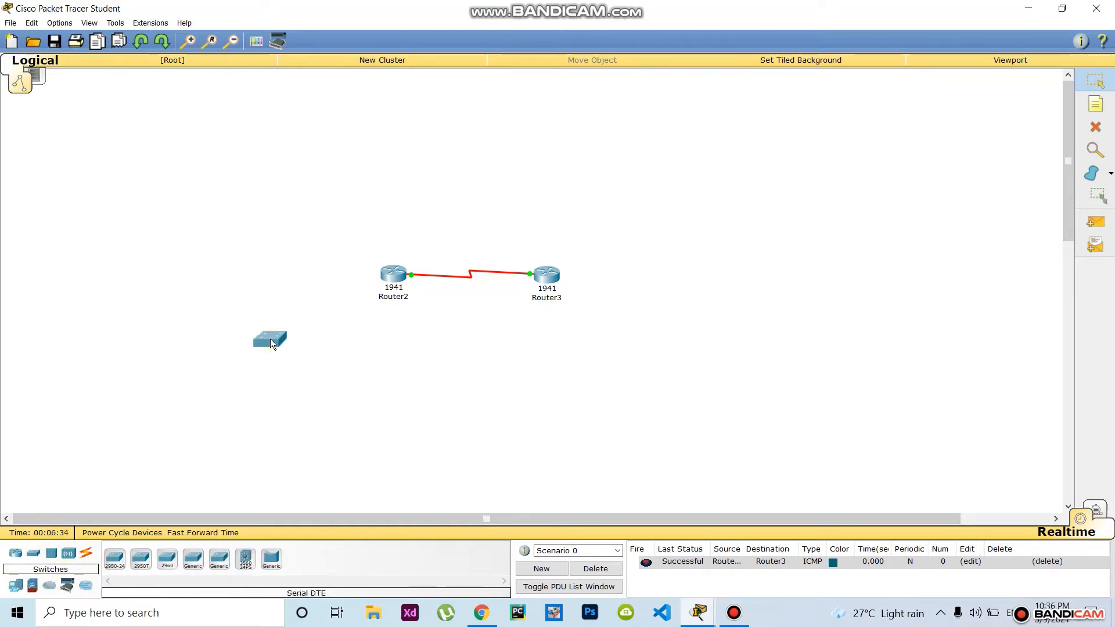
left_click_drag(356, 230, 328, 243)
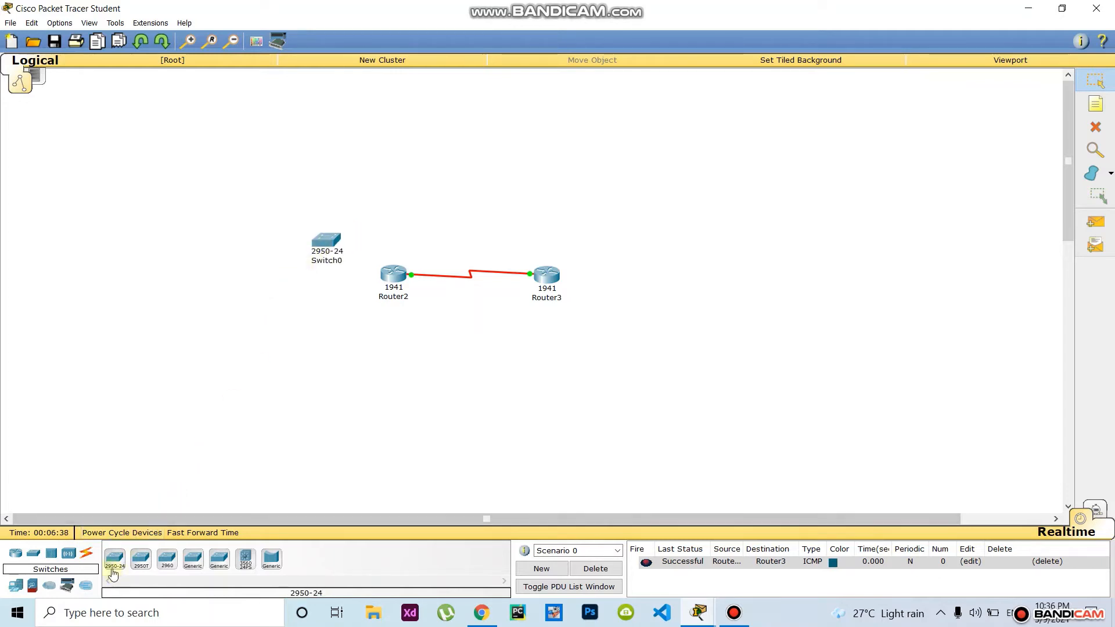
left_click(115, 559)
left_click(333, 329)
left_click_drag(326, 246, 324, 233)
- Place two more 2950-24 switches on the outer side of Router3, one above and one below it
left_click(114, 559)
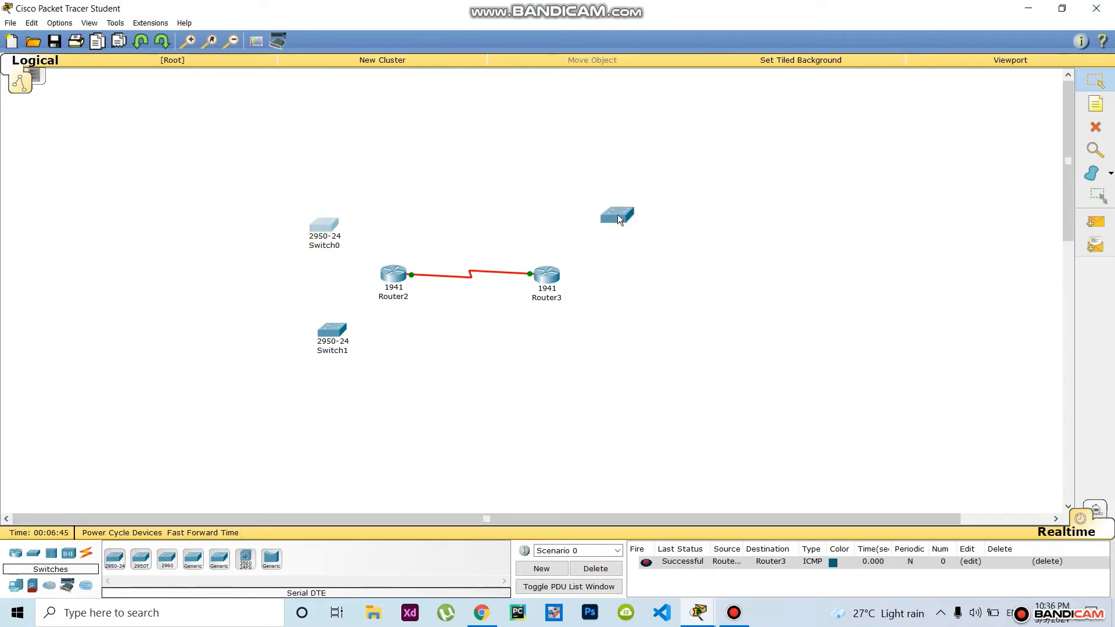
left_click(618, 215)
left_click(114, 560)
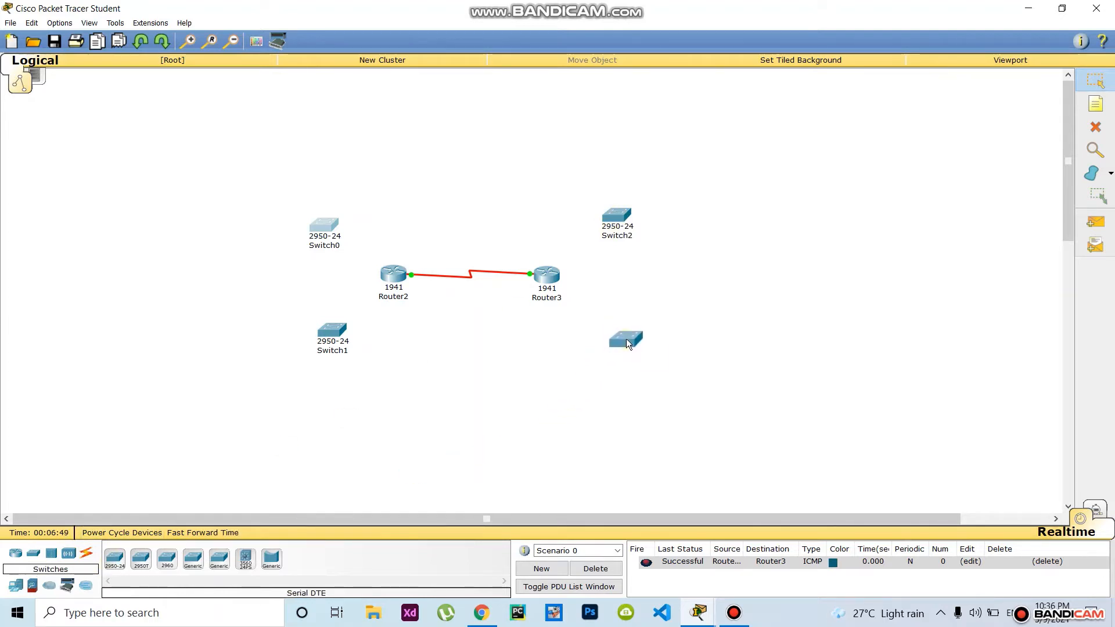
left_click(627, 342)
- Place four generic PCs, one on the outer side of each of the four switches
left_click(13, 588)
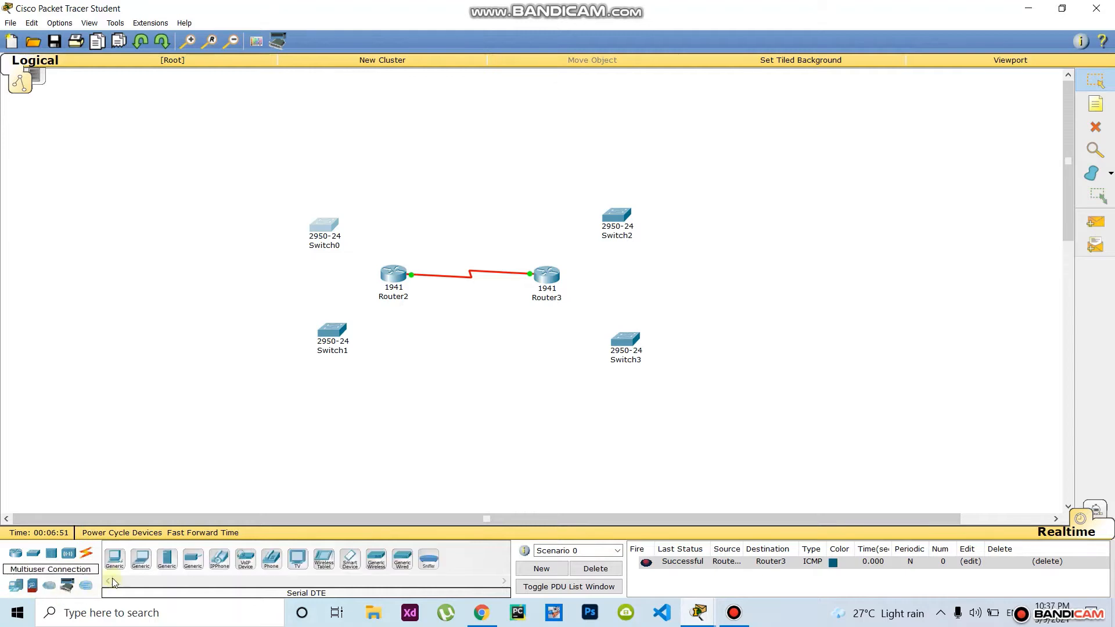
left_click(114, 559)
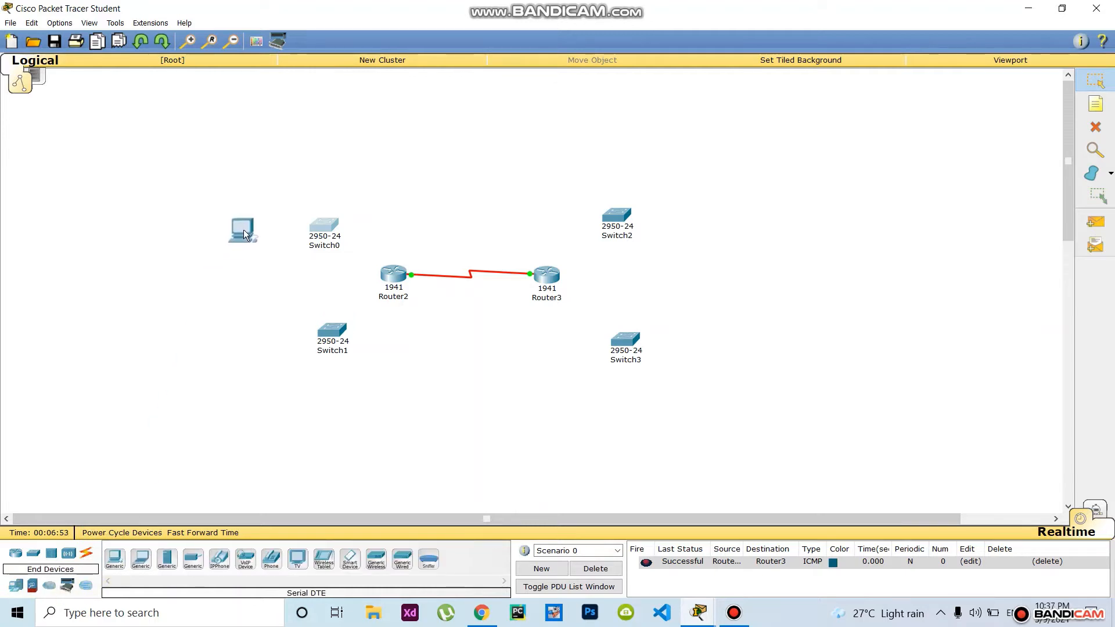
left_click(253, 233)
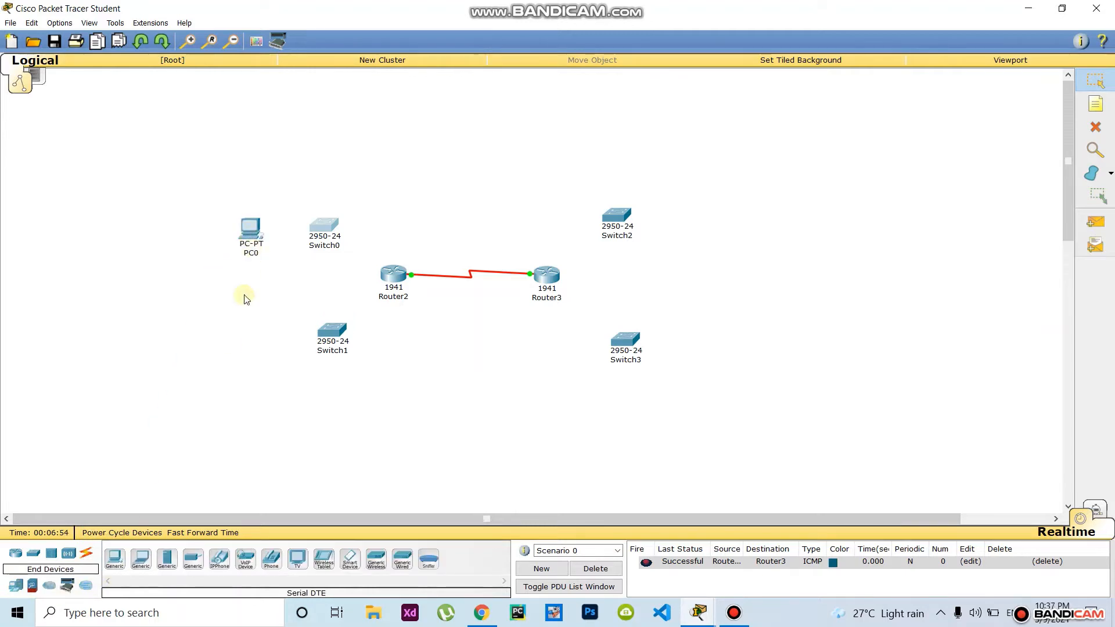
left_click(114, 559)
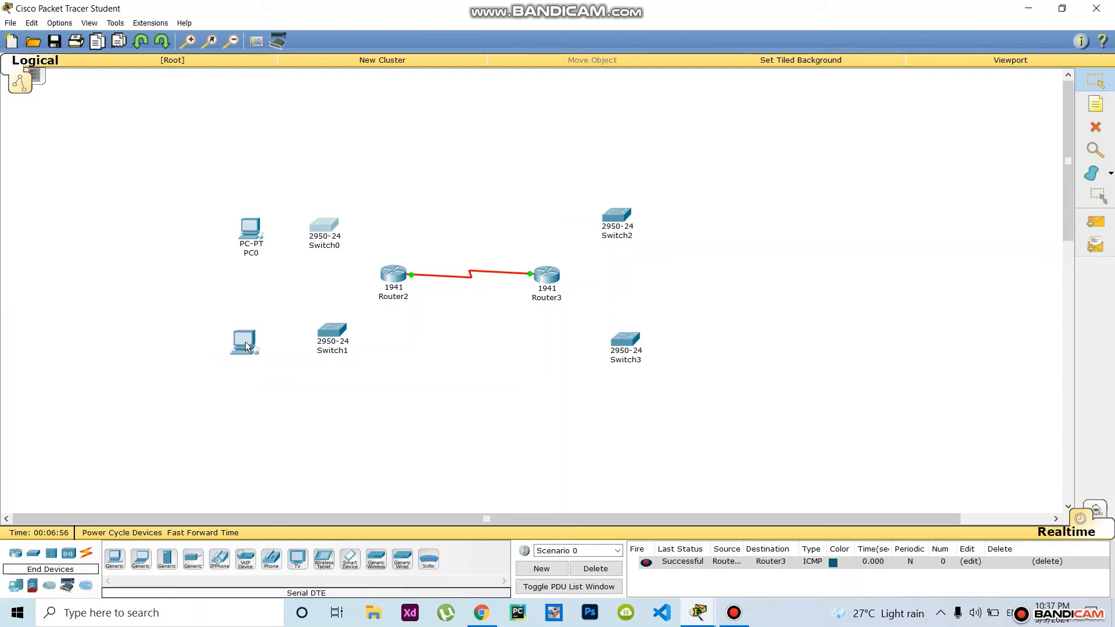
left_click(246, 343)
left_click_drag(112, 561, 702, 209)
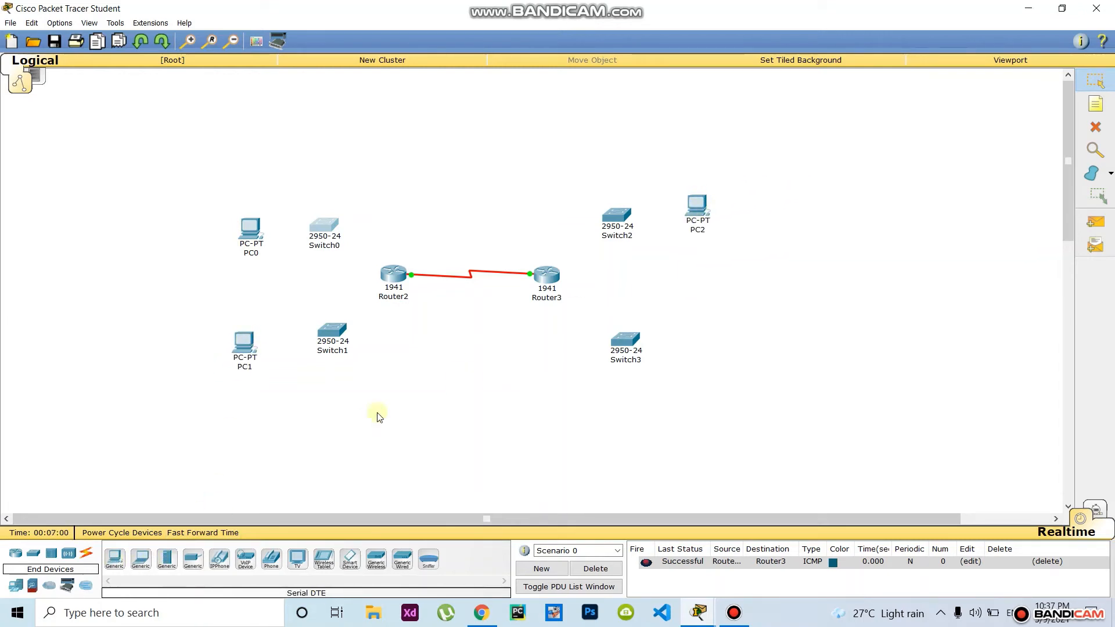
left_click_drag(114, 561, 710, 344)
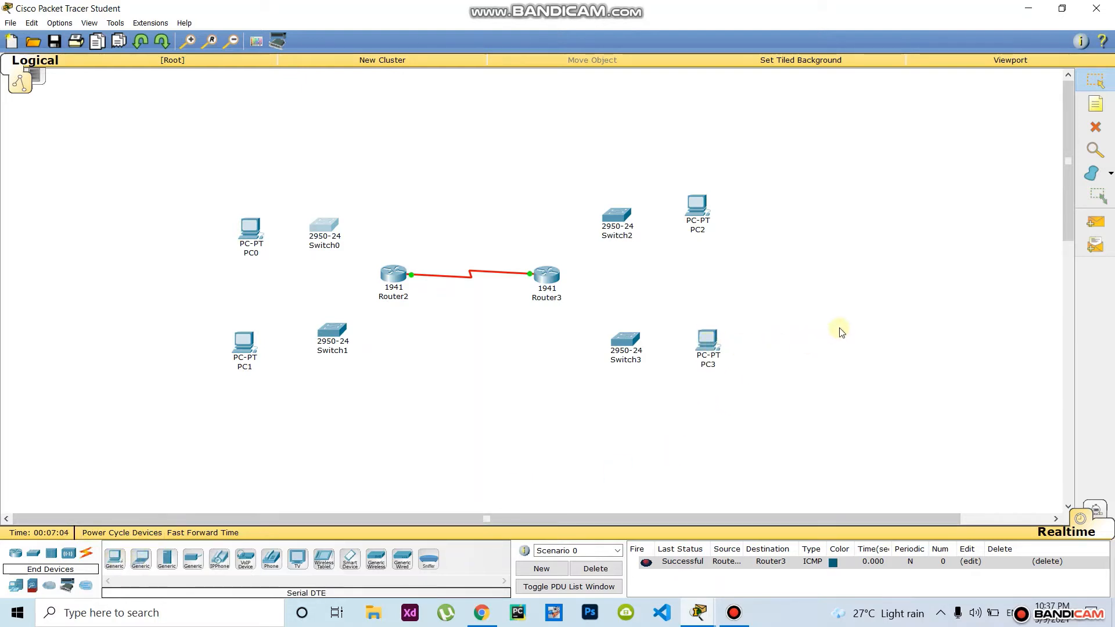
- Connect Switch0's FastEthernet0/1 port to Router2 with a copper straight-through cable
left_click(85, 555)
left_click(167, 559)
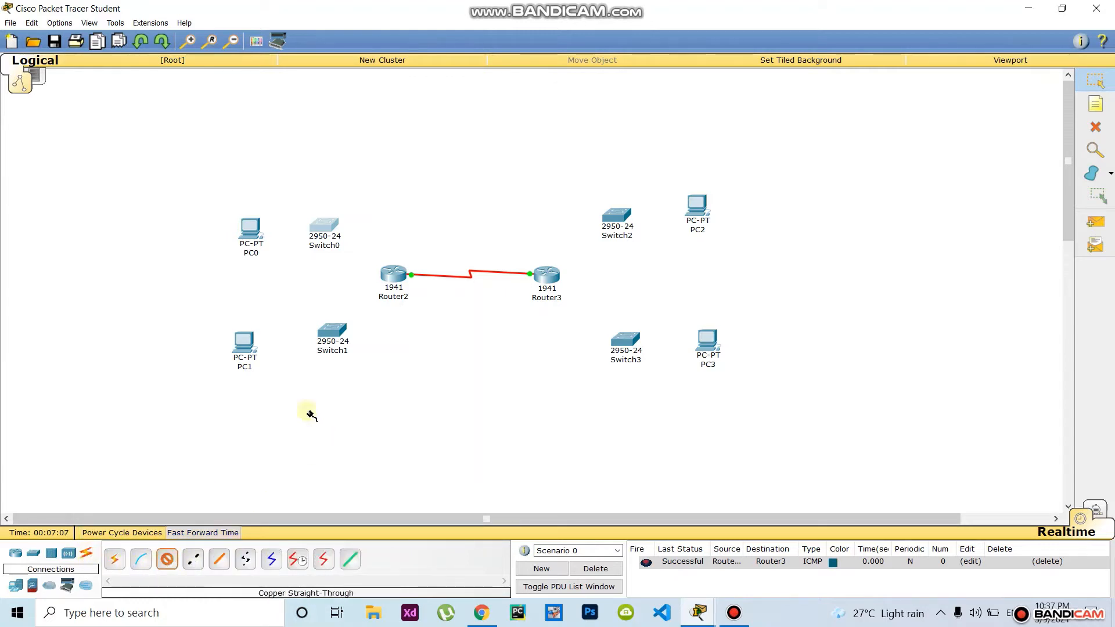
left_click(332, 228)
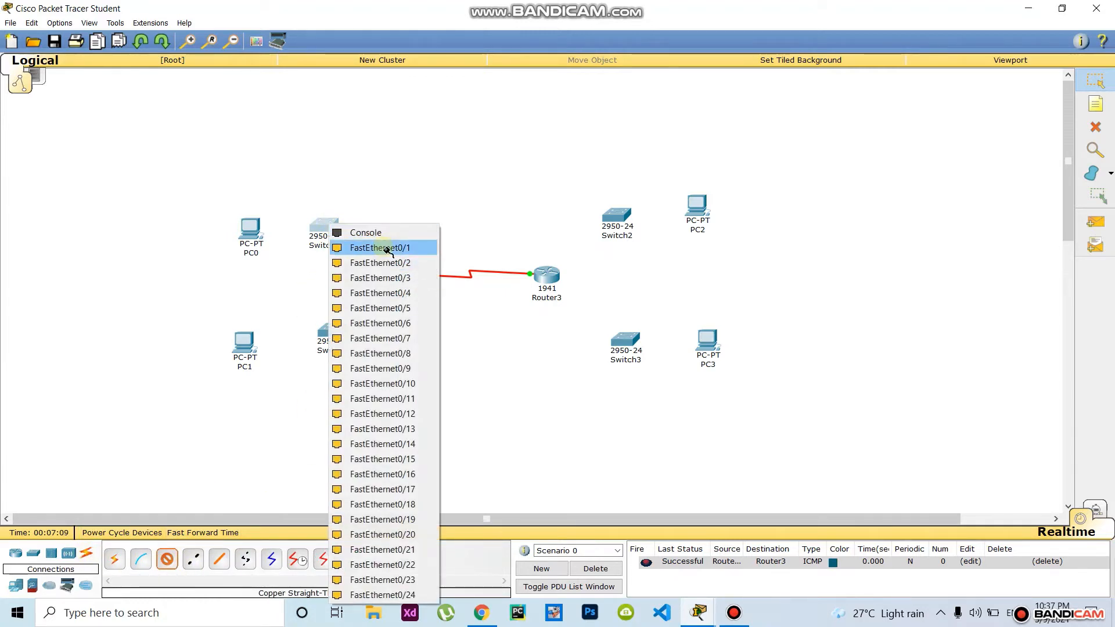
left_click(386, 251)
left_click(391, 278)
left_click(430, 314)
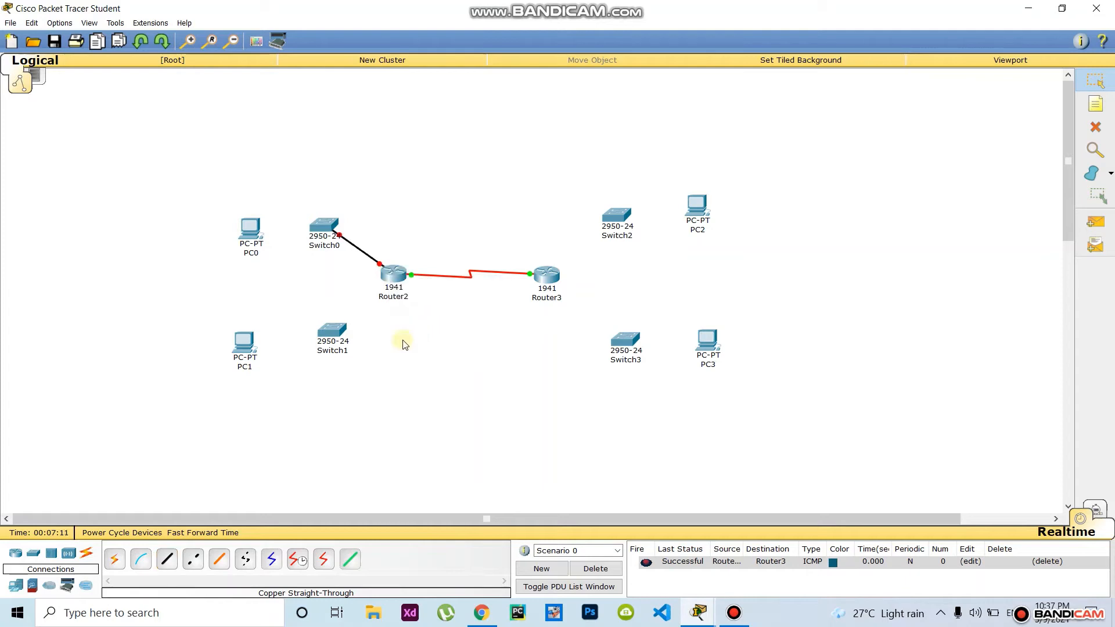
- Connect Router2 to Switch1 with a copper straight-through cable
left_click(168, 560)
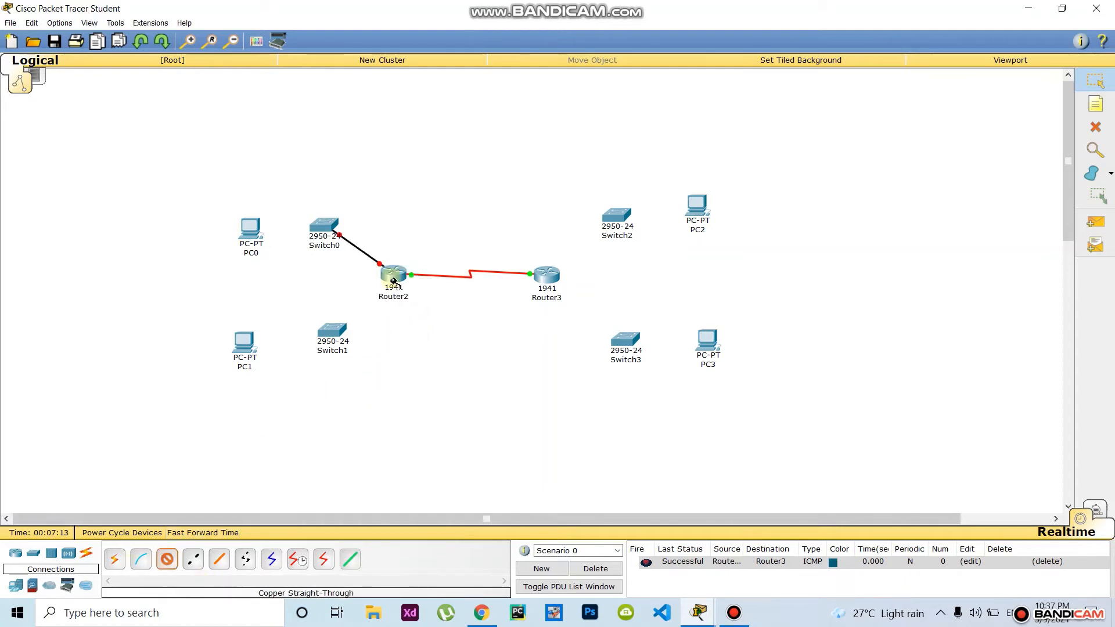
left_click(393, 276)
left_click(406, 321)
left_click(332, 337)
left_click(406, 32)
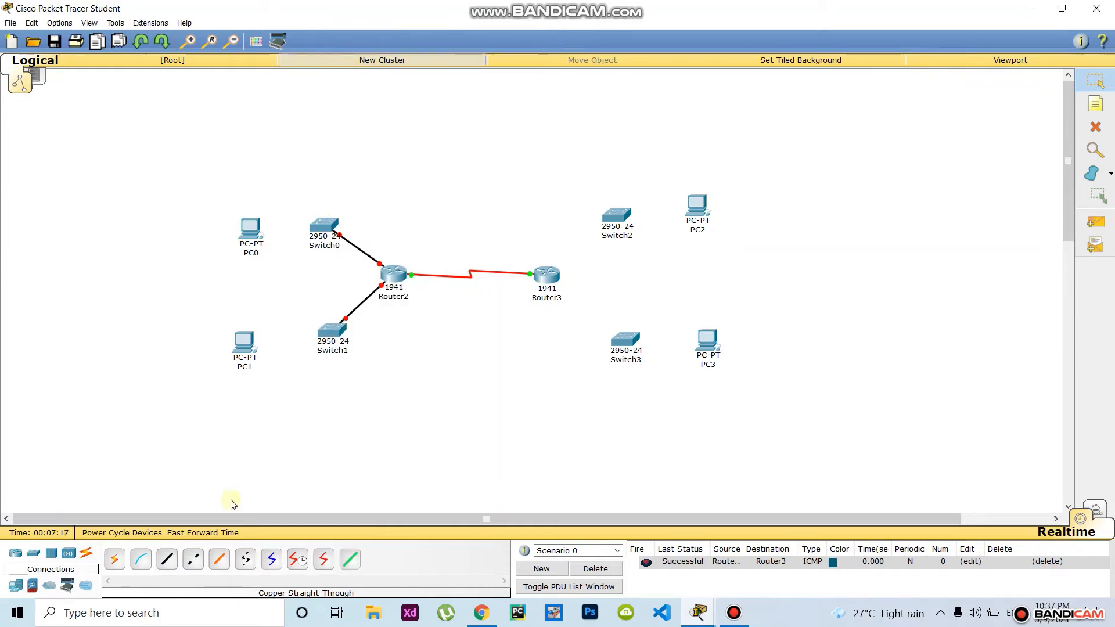
- Connect PC1 to Switch1 with a copper straight-through cable and move PC1 slightly up, level with the switch
left_click(167, 560)
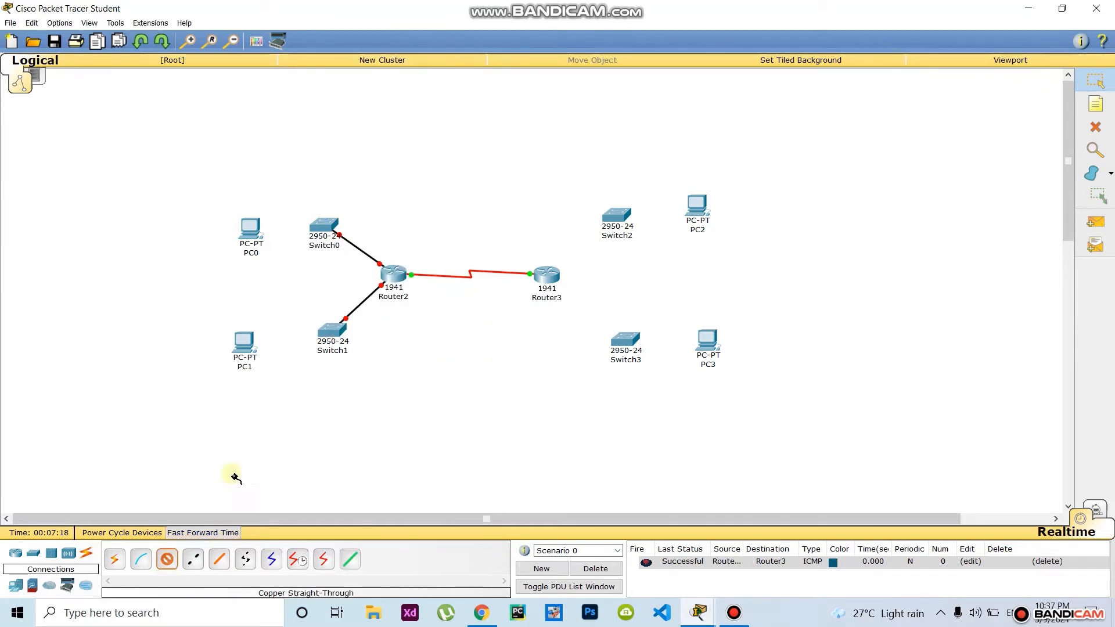
left_click(244, 346)
left_click(291, 366)
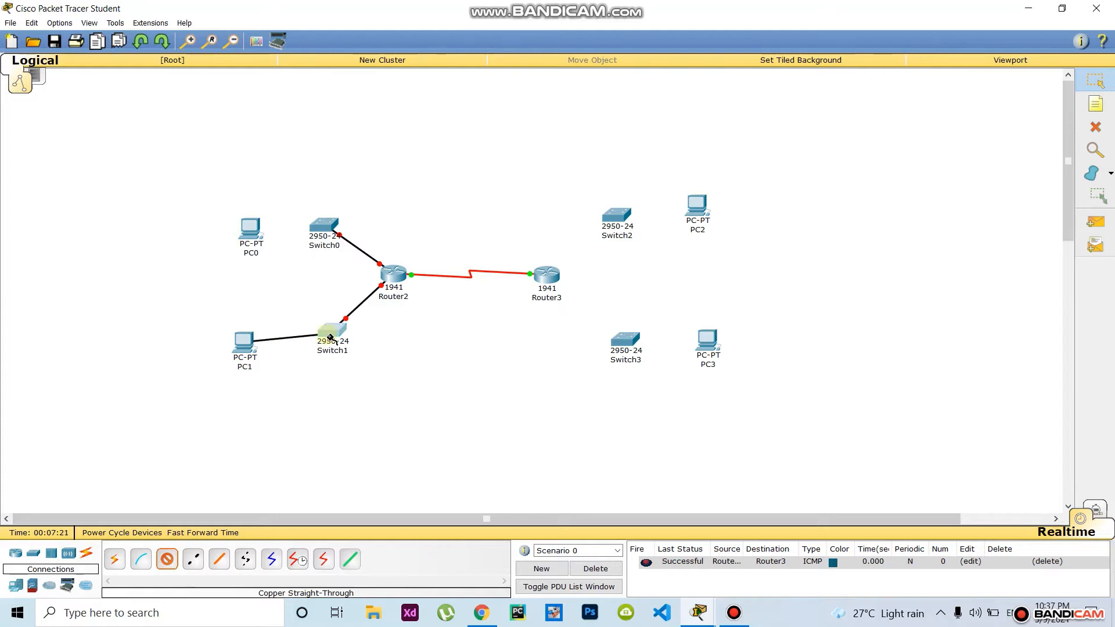
left_click(335, 330)
left_click(381, 27)
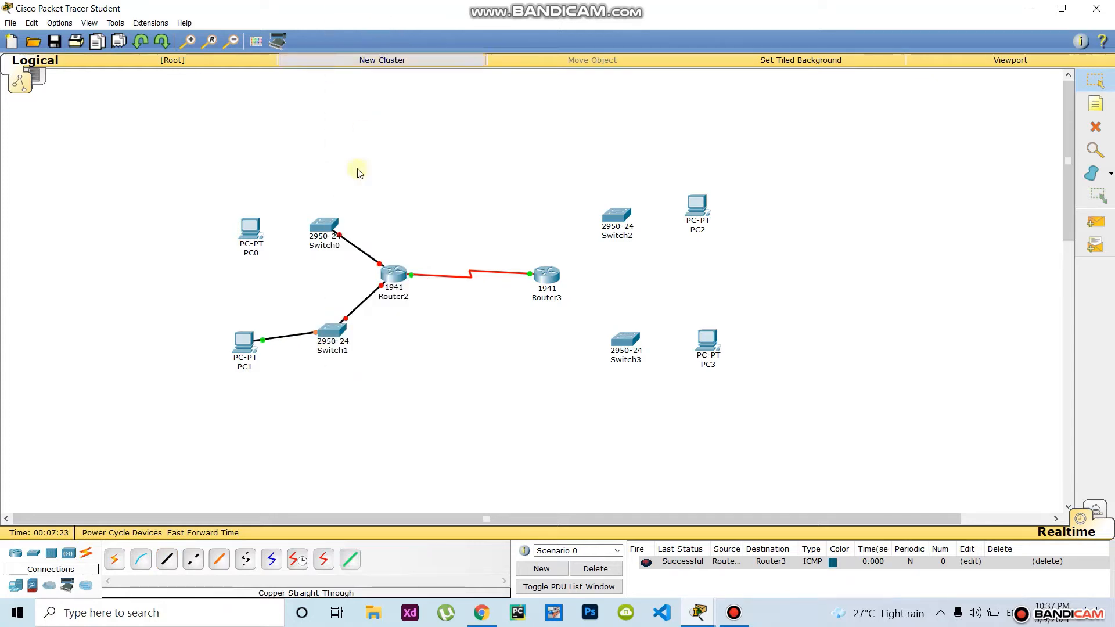
left_click_drag(245, 345, 251, 327)
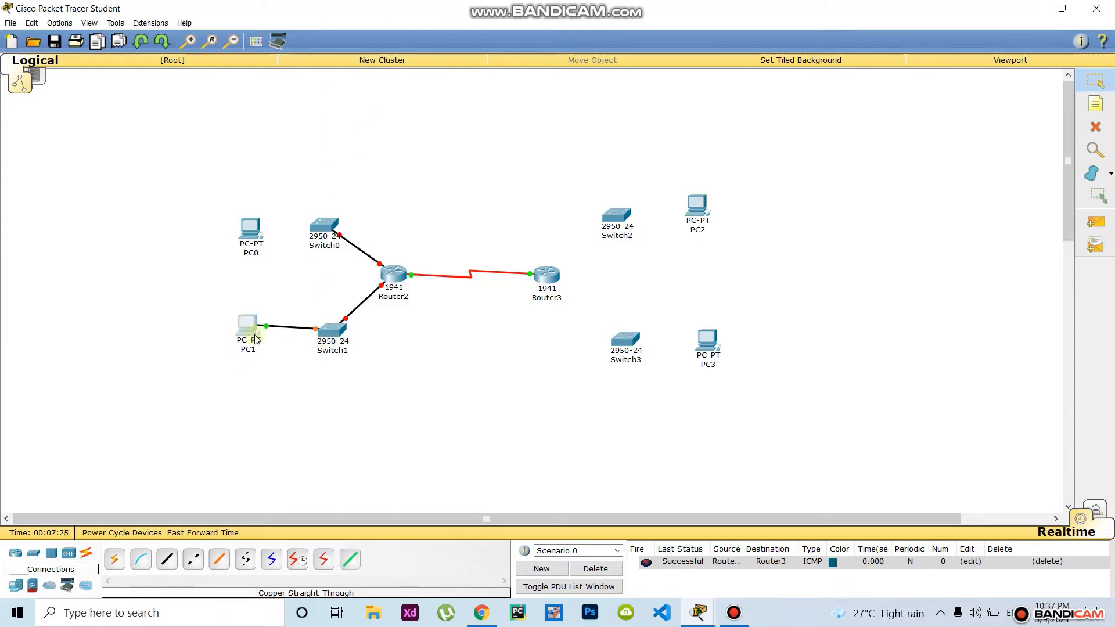
- Connect PC0 to Switch0's FastEthernet0/2 port with a copper straight-through cable and move PC0 slightly up, level with the switch
left_click(167, 559)
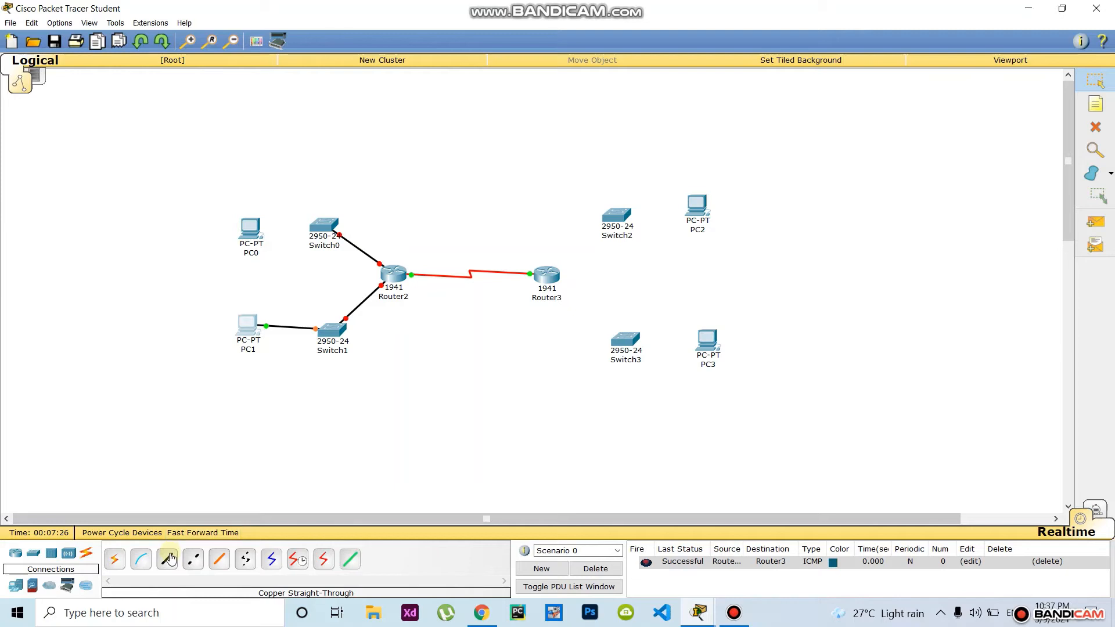
left_click(249, 230)
left_click(302, 249)
left_click(324, 227)
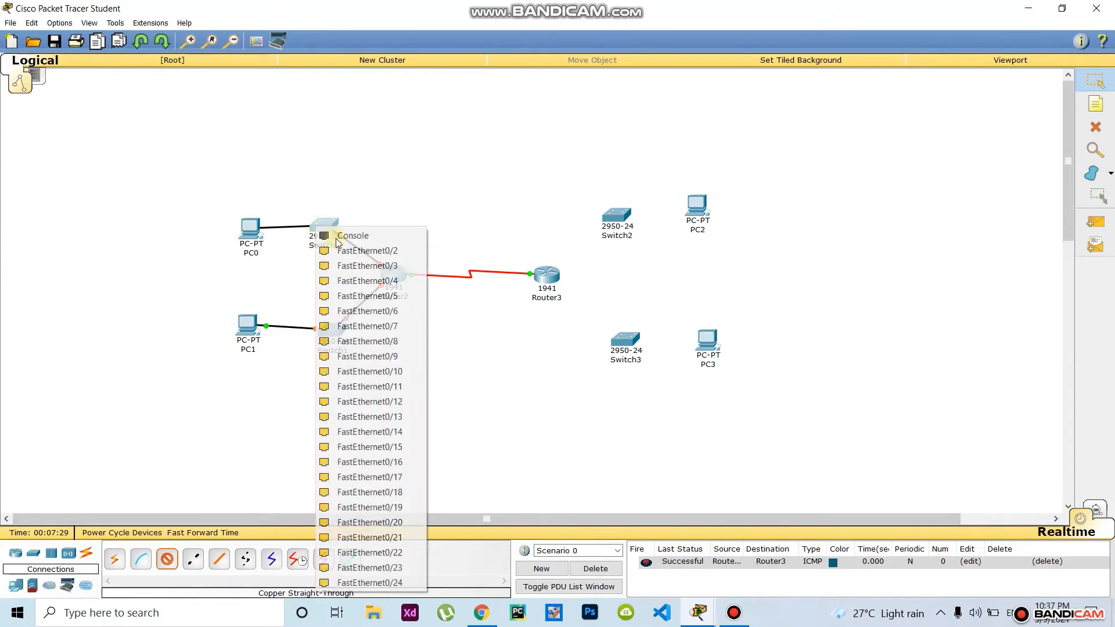
left_click(364, 251)
left_click_drag(250, 228, 253, 222)
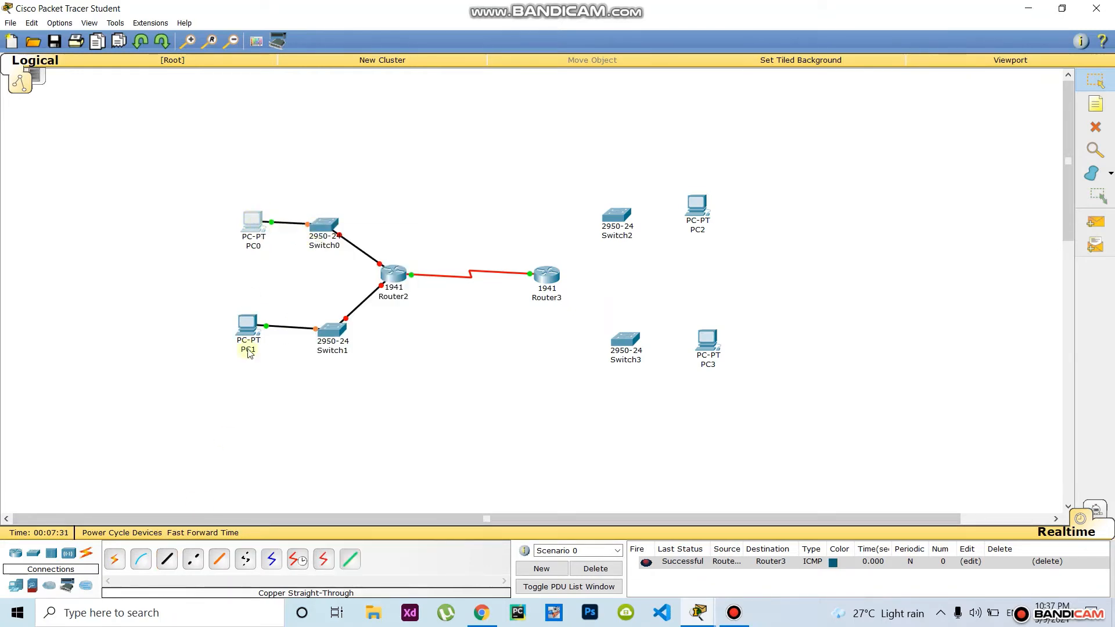
- Connect Router3's GigabitEthernet0/0 port to Switch2 with a copper straight-through cable
left_click(163, 561)
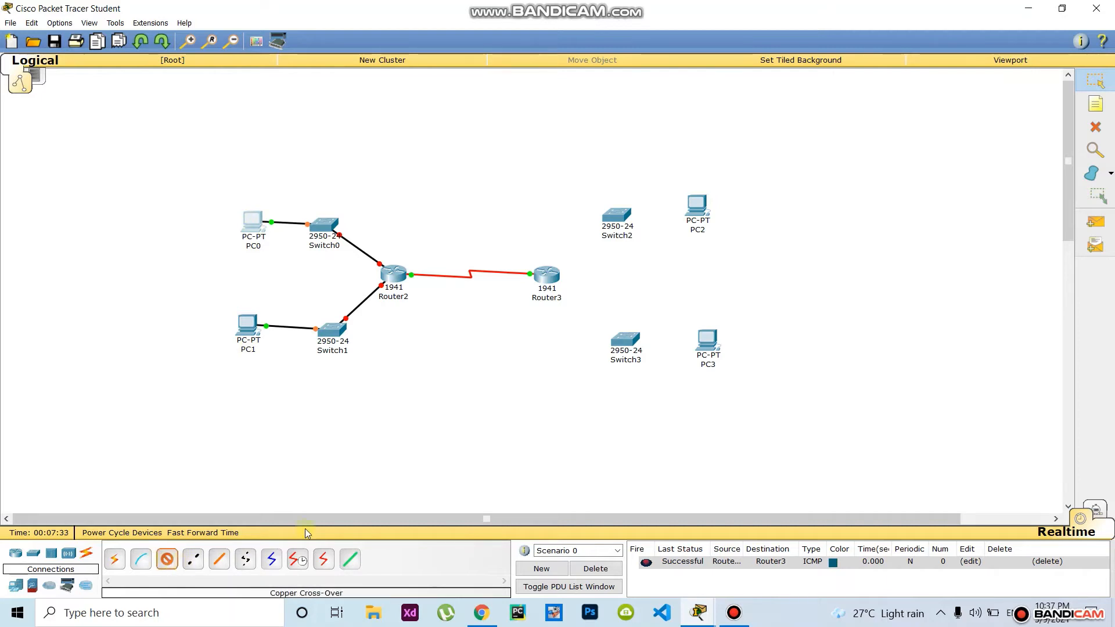
left_click(551, 276)
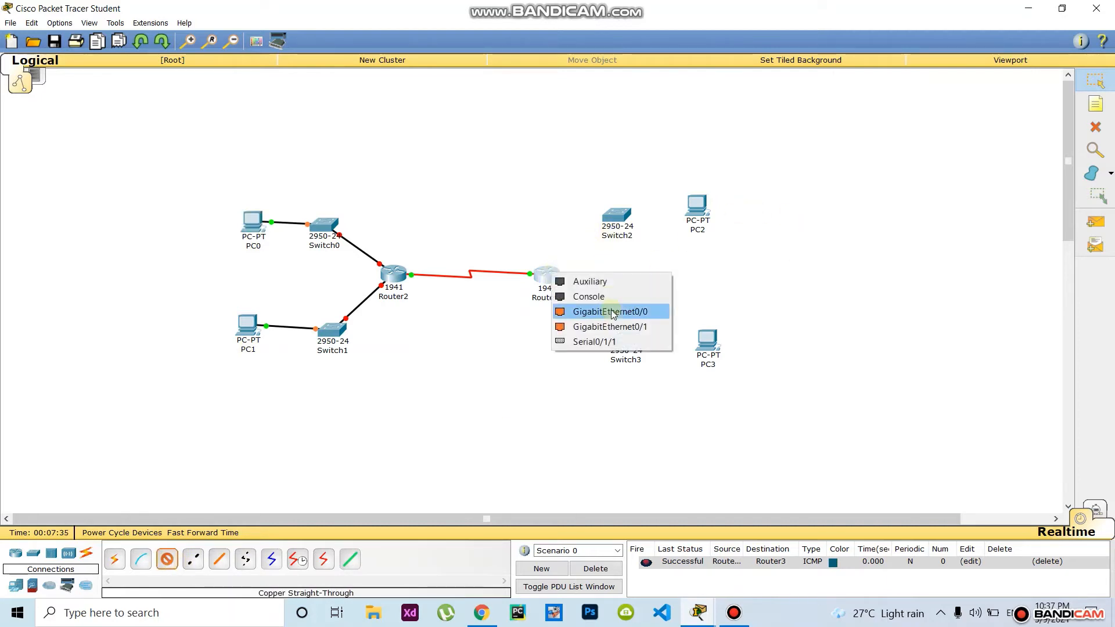
left_click(607, 312)
left_click(616, 216)
left_click(656, 240)
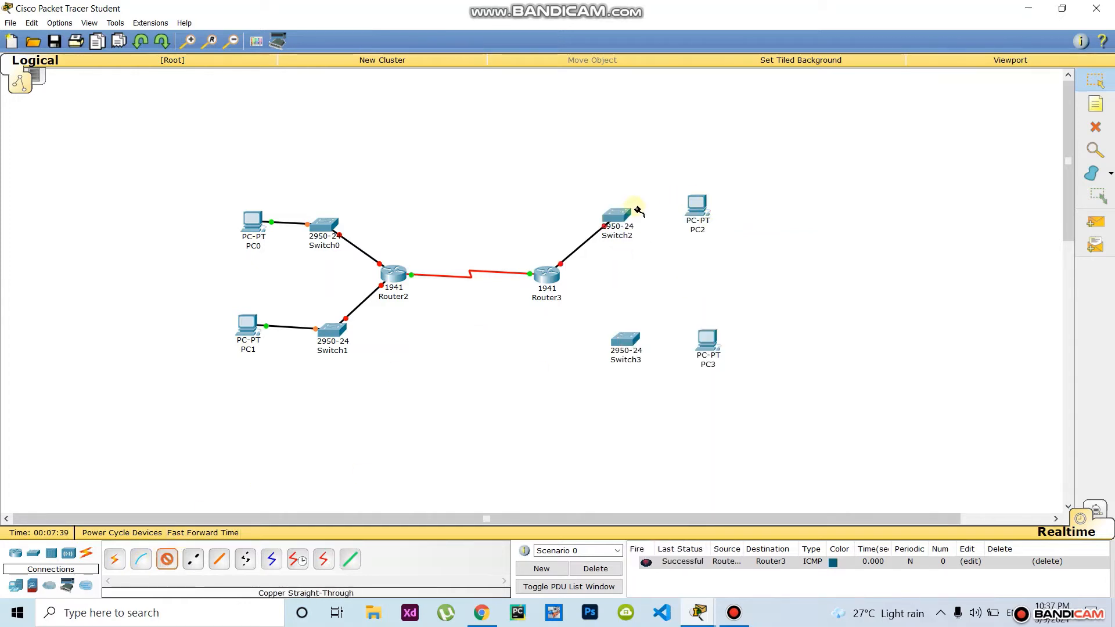
- Connect Switch2 to PC2 with a copper straight-through cable and move PC2 slightly down, level with the switch
left_click(620, 214)
left_click(695, 241)
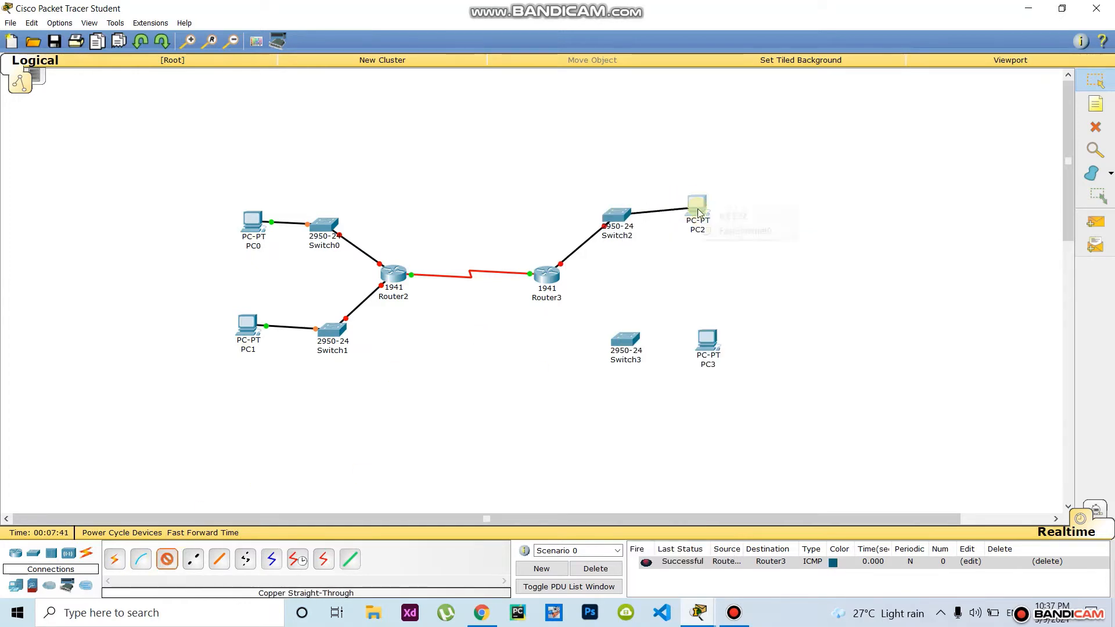
left_click(702, 214)
left_click(732, 229)
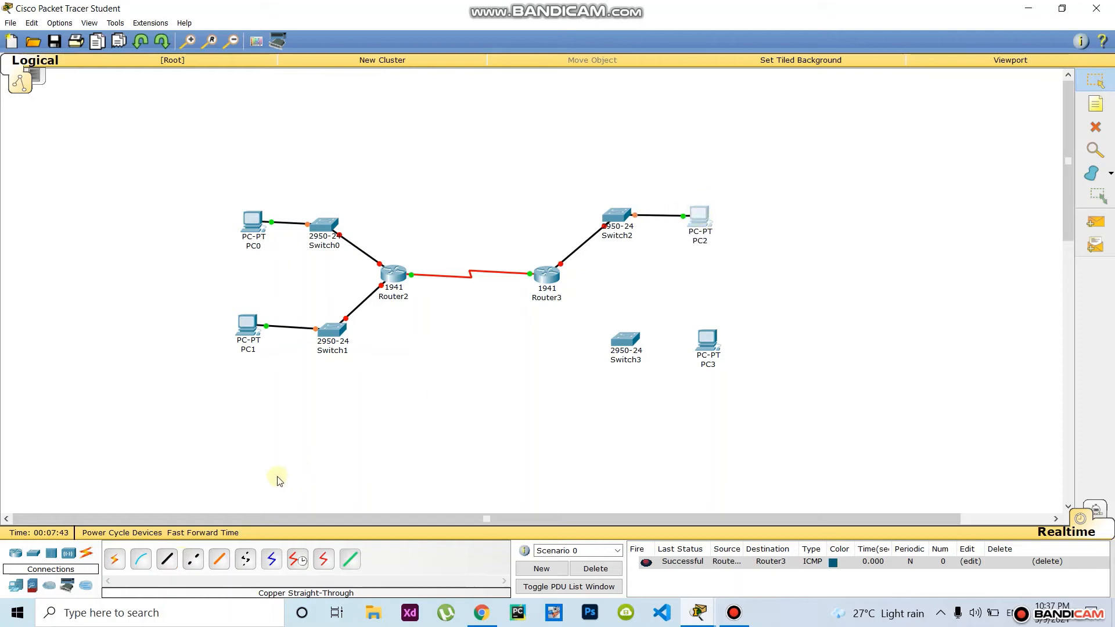
- Connect Router3 to Switch3 with a copper straight-through cable
left_click(166, 561)
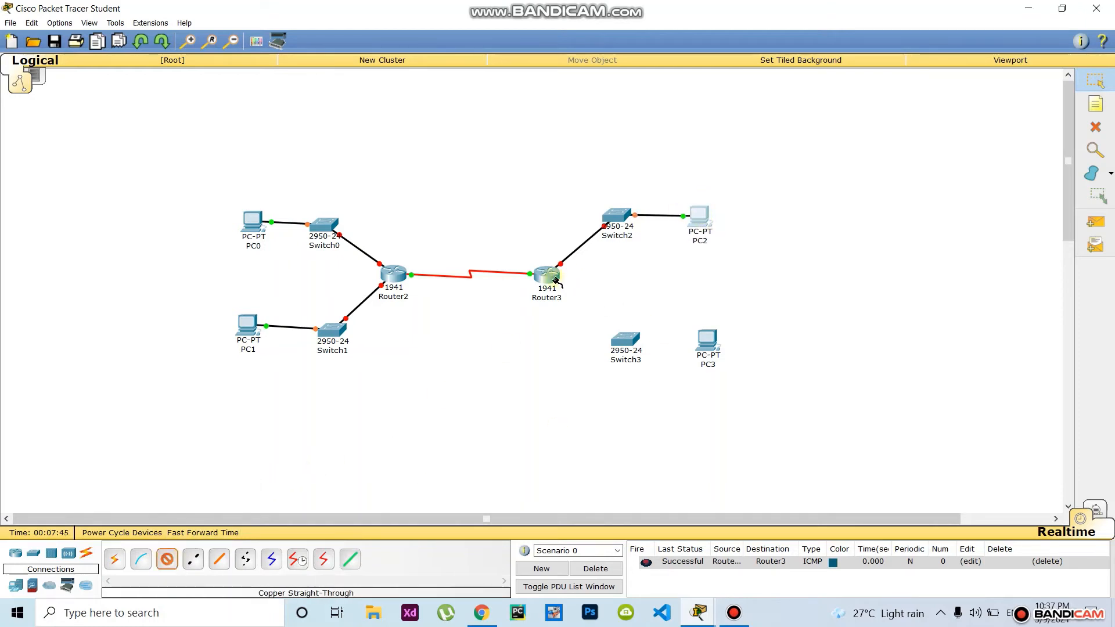
left_click(548, 276)
left_click(608, 316)
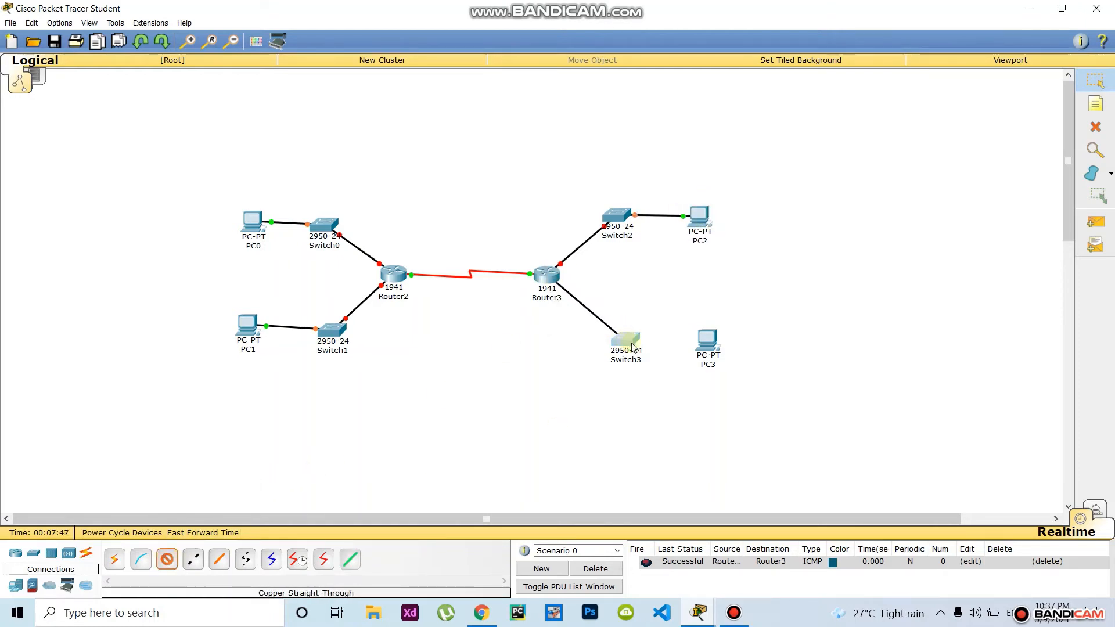
left_click(625, 339)
left_click(702, 32)
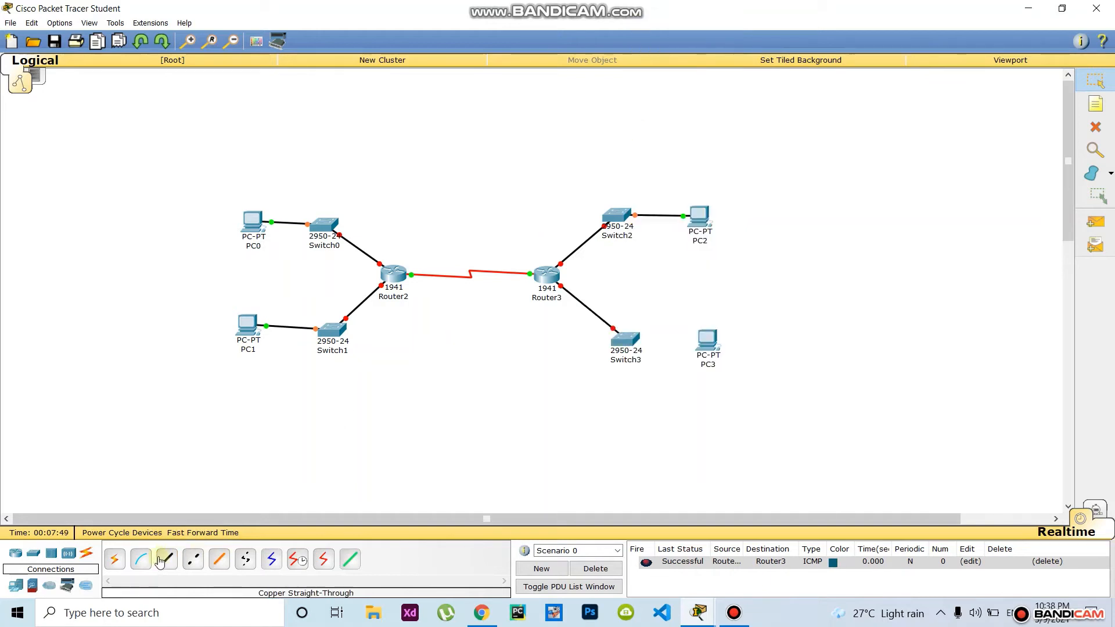
- Connect Switch3's FastEthernet0/2 port to PC3's FastEthernet0 port with a copper straight-through cable
left_click(630, 363)
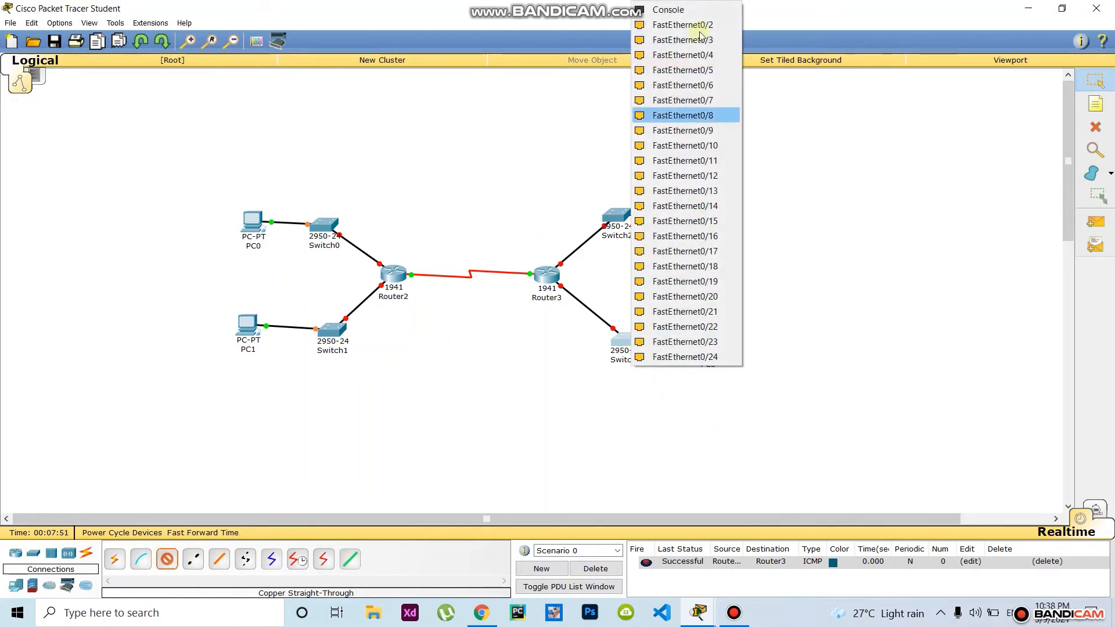
left_click(668, 26)
left_click(708, 340)
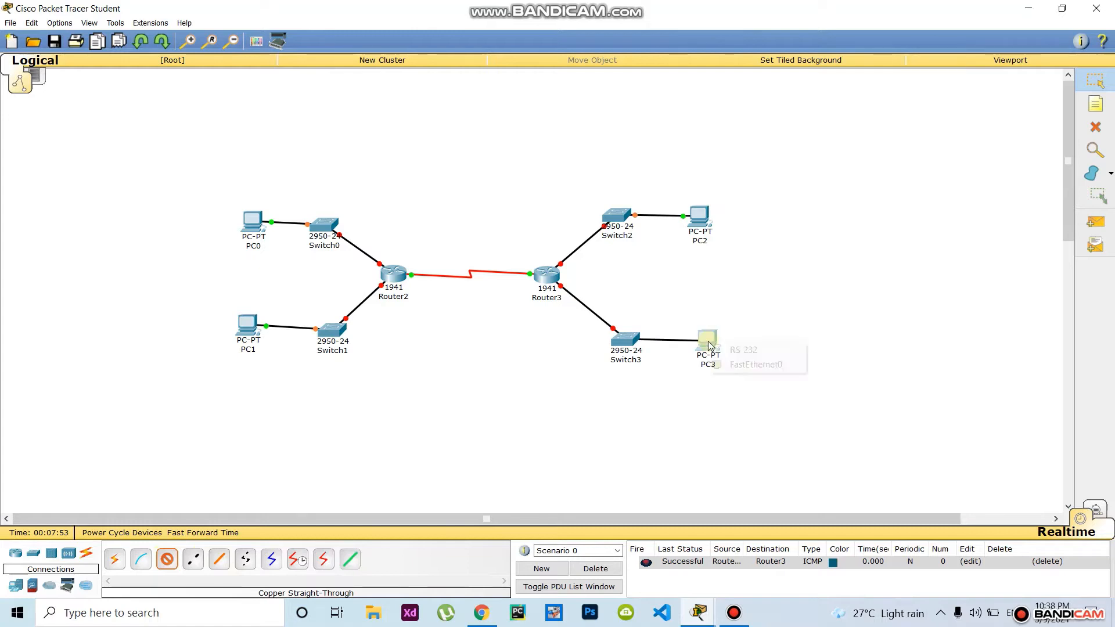
left_click(723, 364)
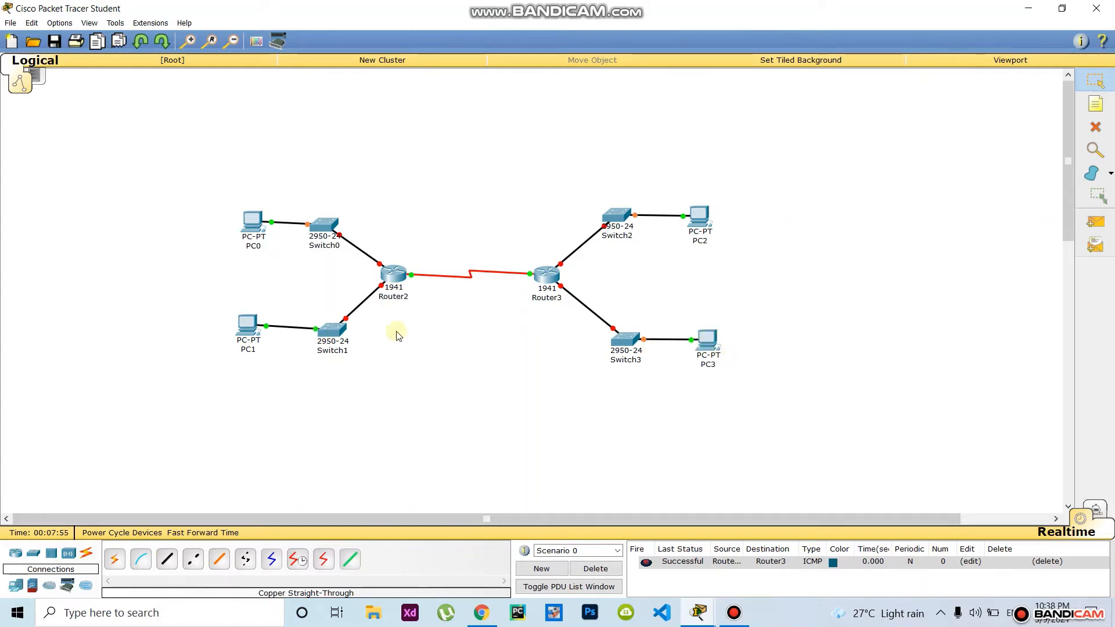
- Give Router2's GigabitEthernet0/0 interface the IP address 192.168.1.1 with subnet mask 255.255.255.0 and turn the port on
left_click(394, 278)
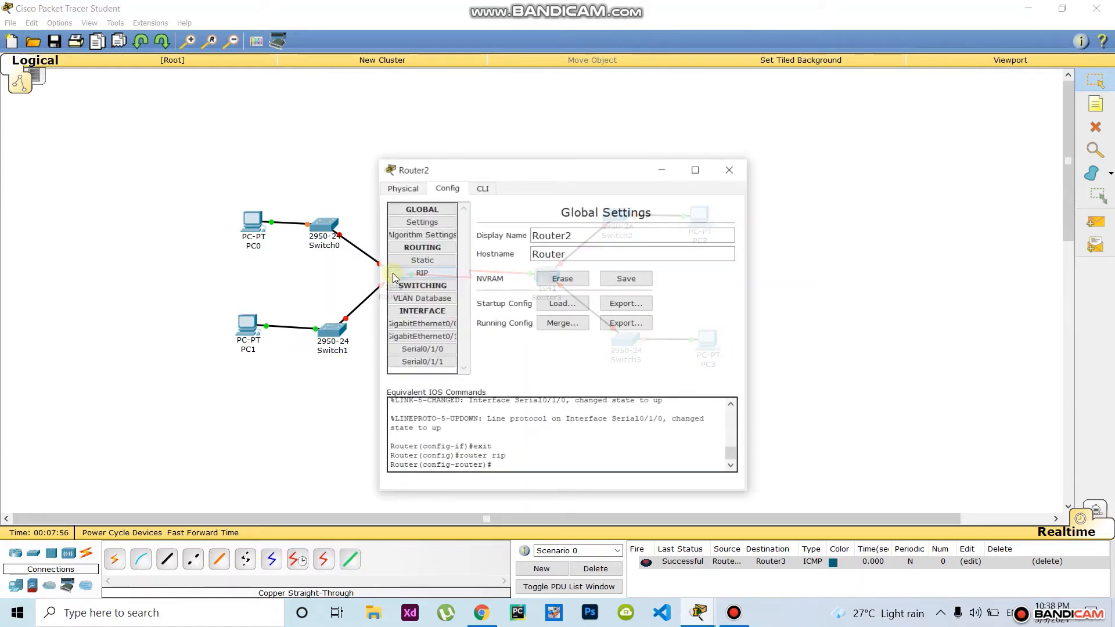
left_click(415, 326)
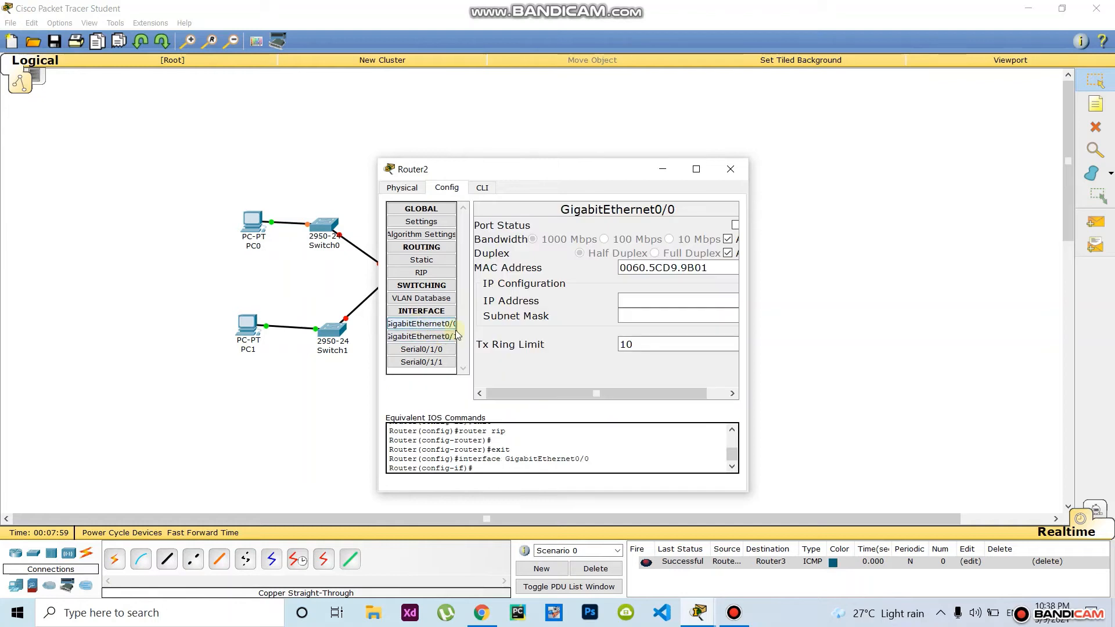
left_click(640, 303)
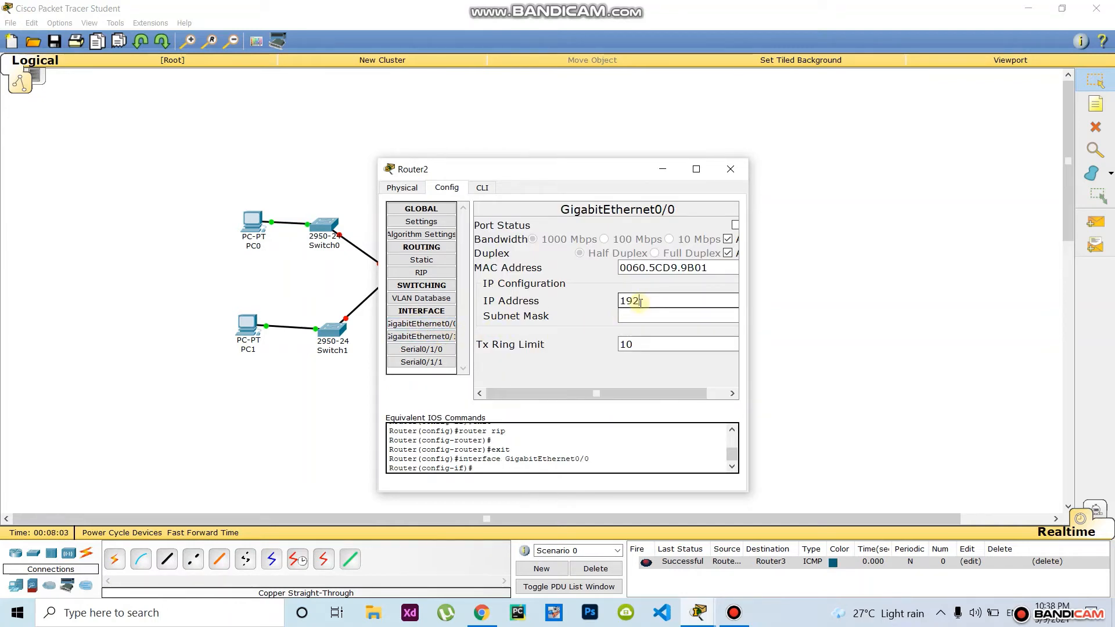
type("192.168.1.1")
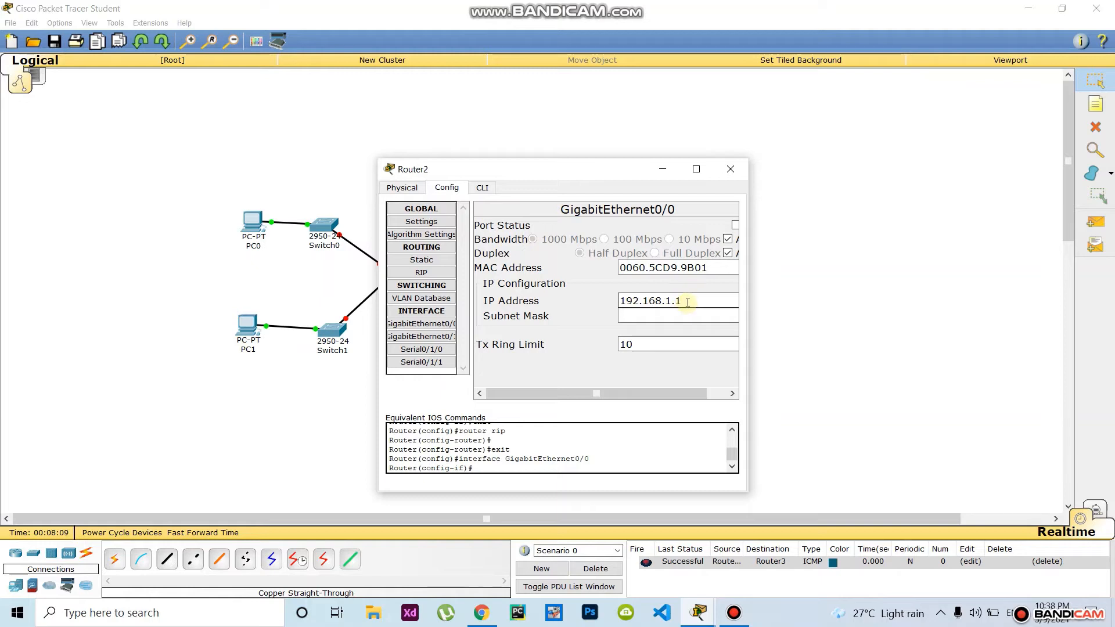
left_click_drag(686, 302, 603, 306)
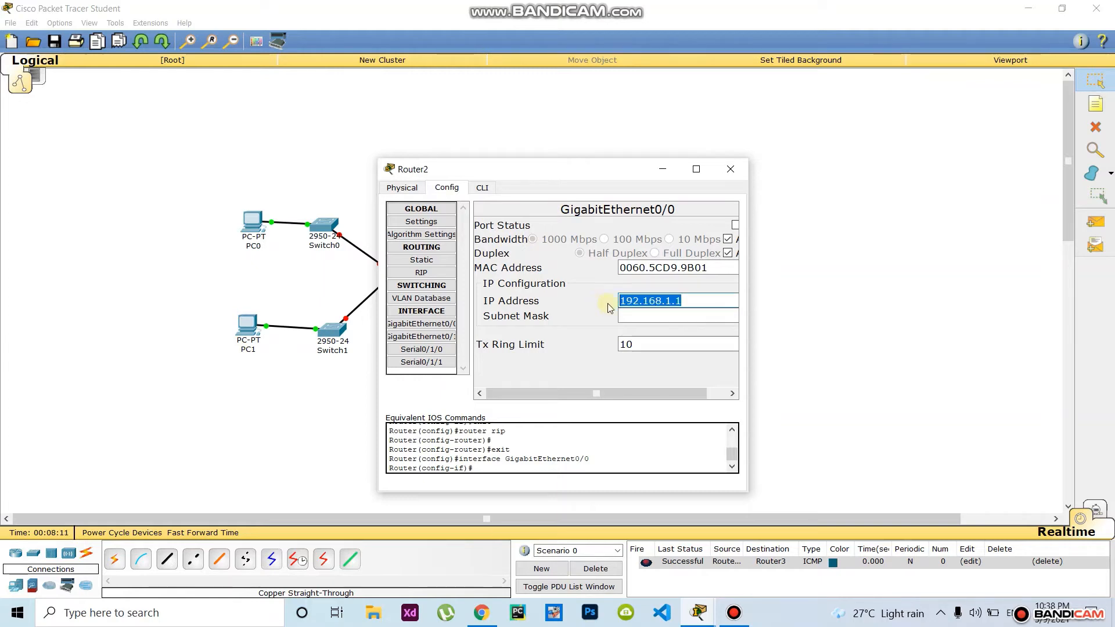
left_click(634, 315)
left_click(735, 225)
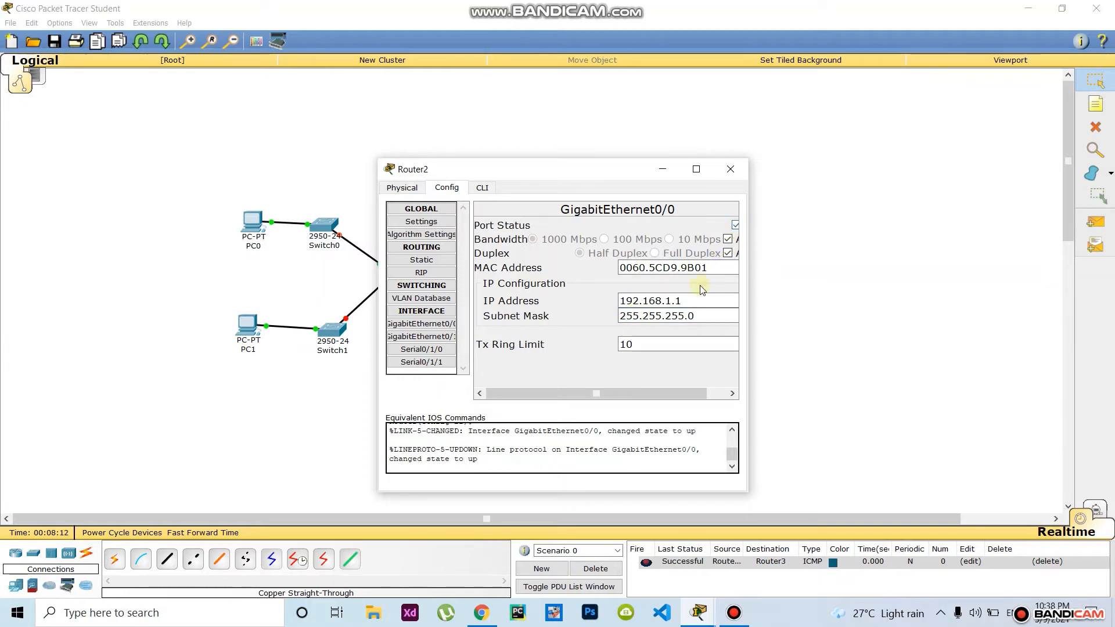
- Add the network 192.168.1.0 to Router2's RIP routing and close the router's configuration
left_click(428, 277)
left_click(637, 230)
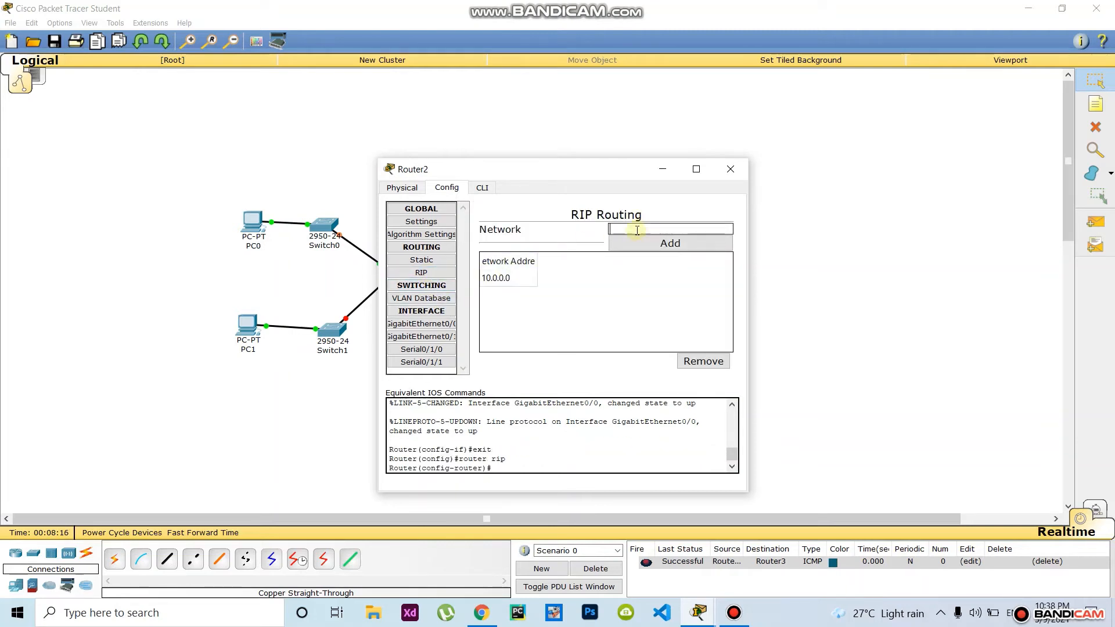
type("192.168.1.0")
left_click(671, 242)
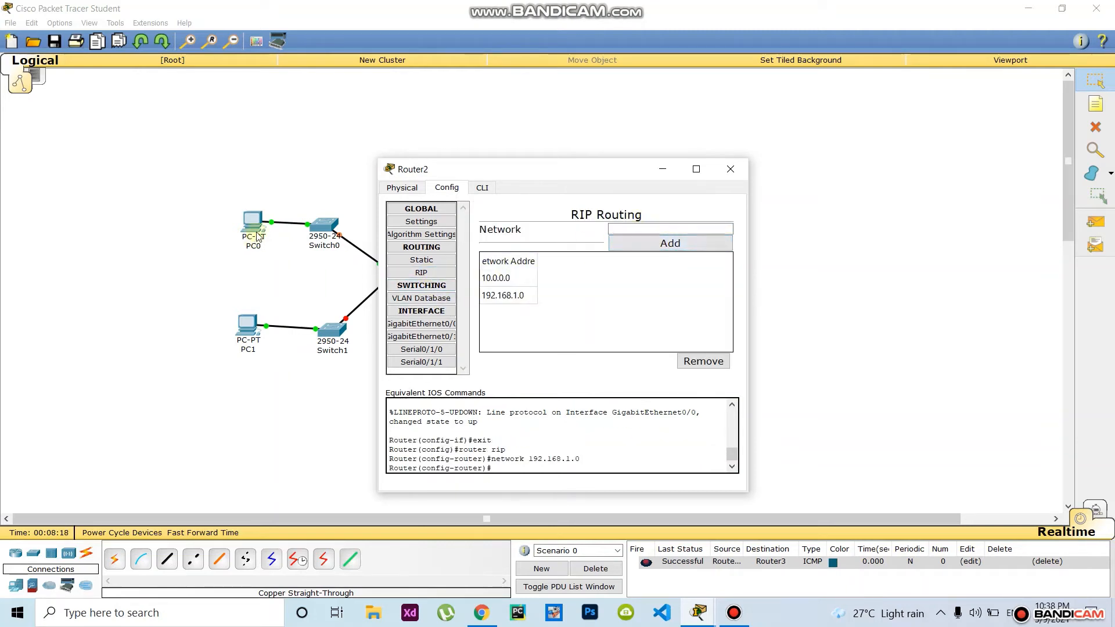
left_click(687, 93)
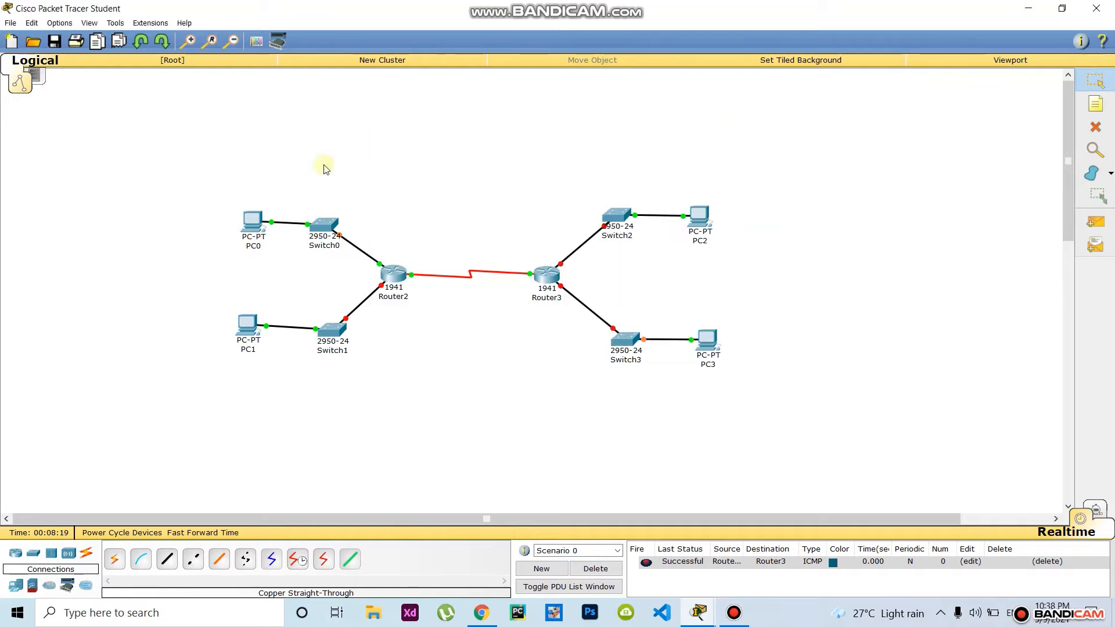
- Configure PC0 with static IP address 192.168.1.2, subnet mask 255.255.255.0 and default gateway 192.168.1.1
left_click(253, 221)
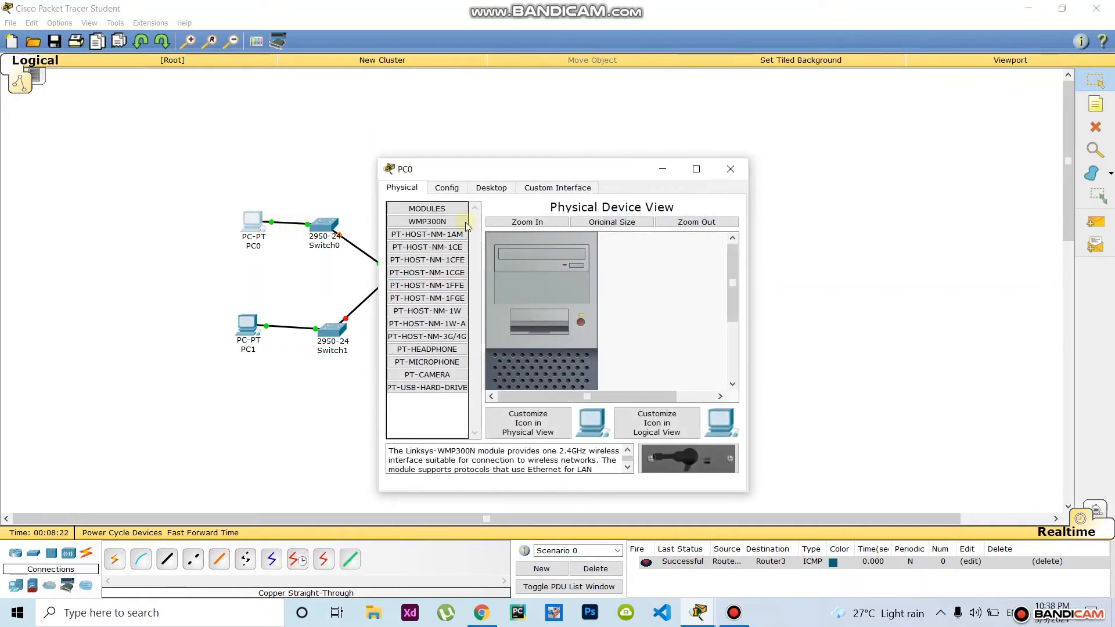
left_click(491, 187)
left_click(414, 235)
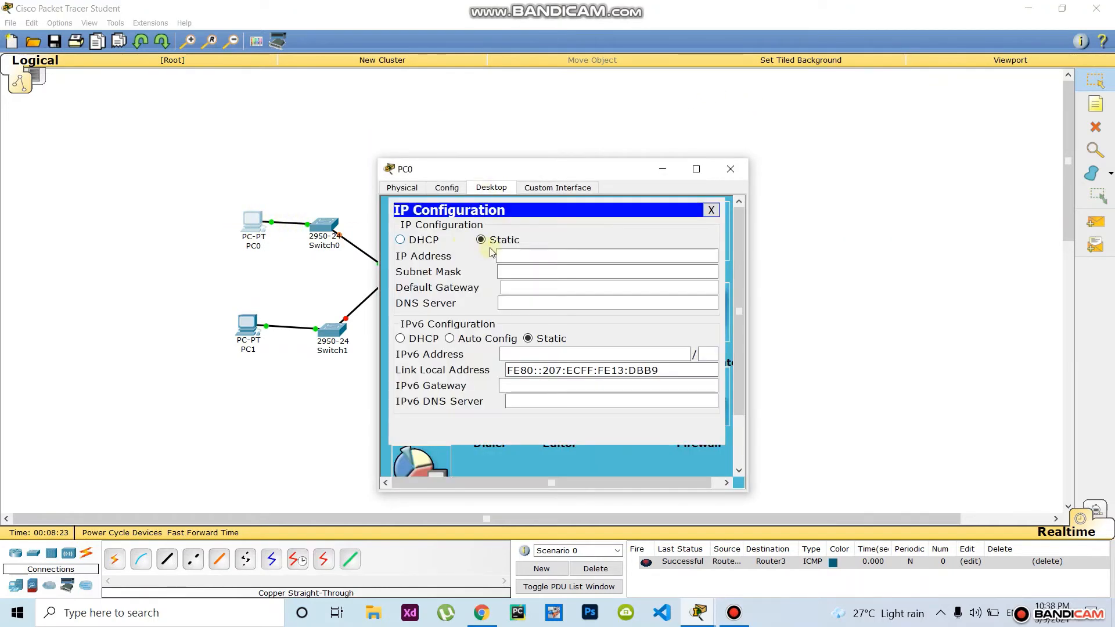
left_click(543, 271)
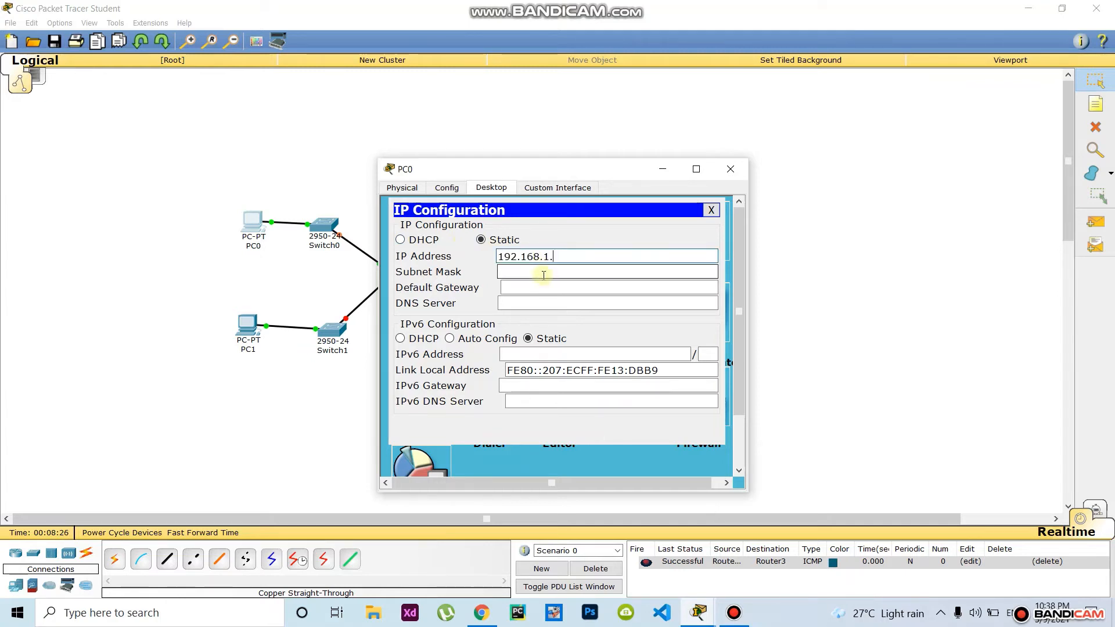
left_click(537, 277)
left_click(529, 285)
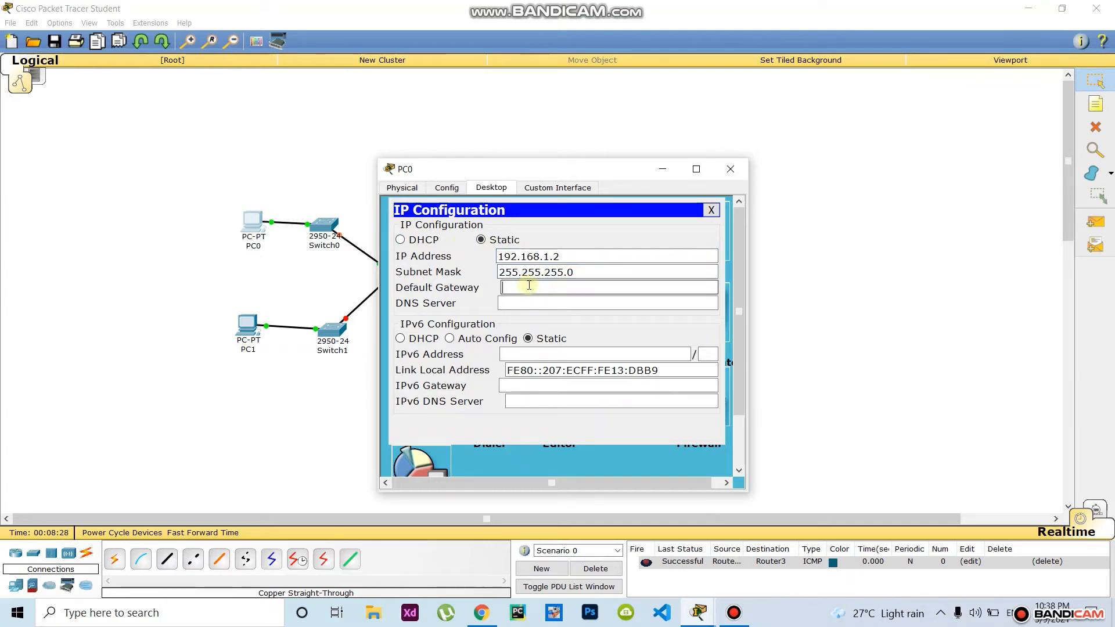
type("192.168.1.1")
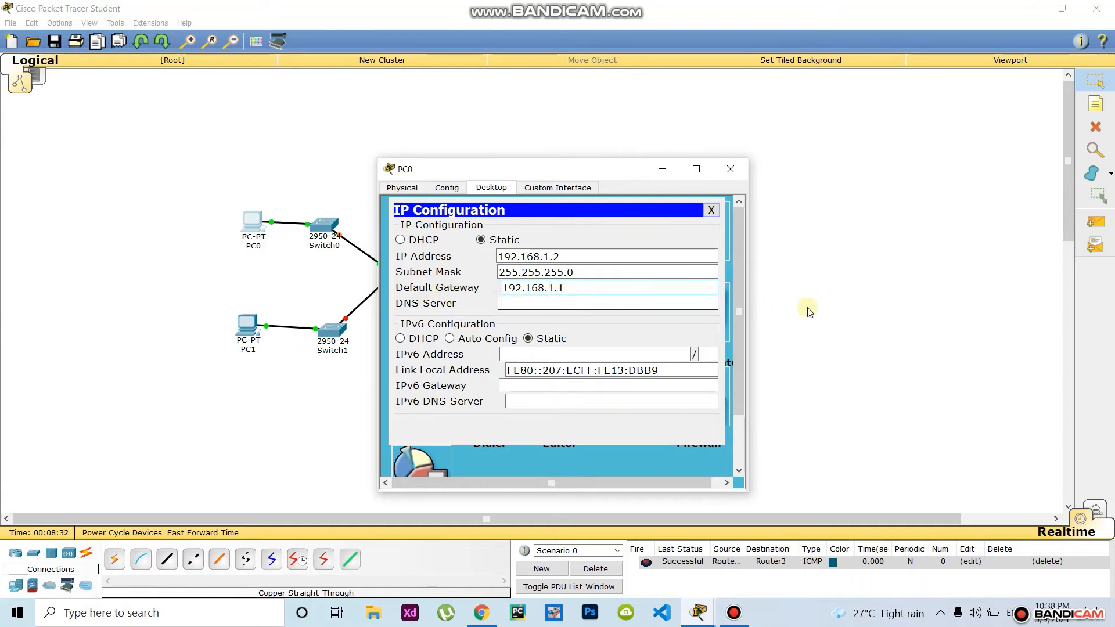
left_click(837, 312)
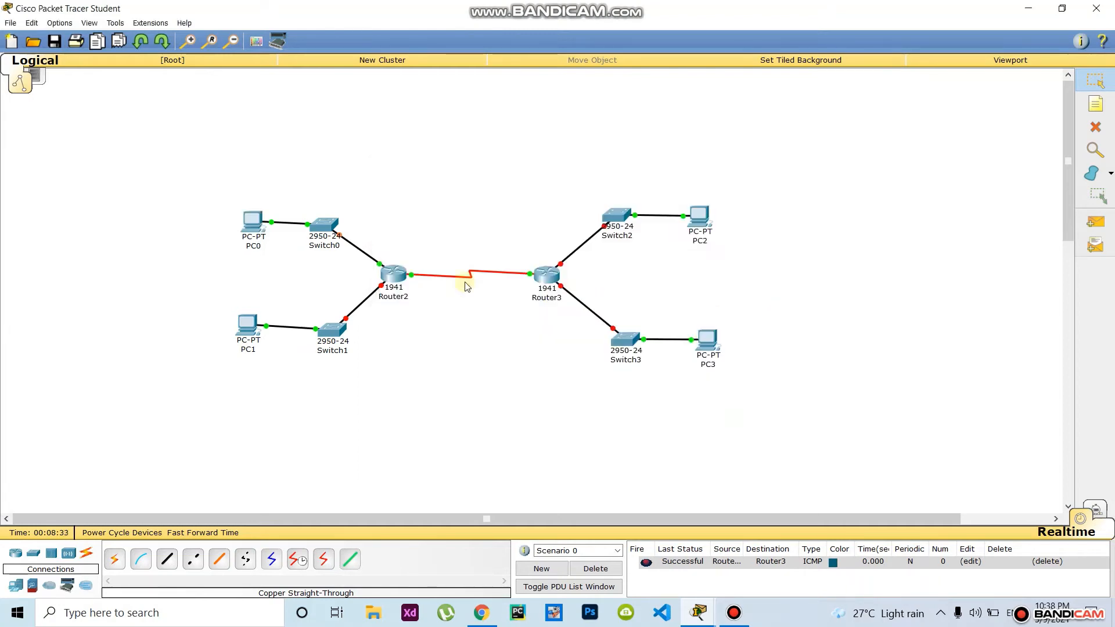
- Give Router2's GigabitEthernet0/1 interface the IP address 193.168.1.1 with subnet mask 255.255.255.0 and turn the port on
left_click(394, 274)
left_click(423, 337)
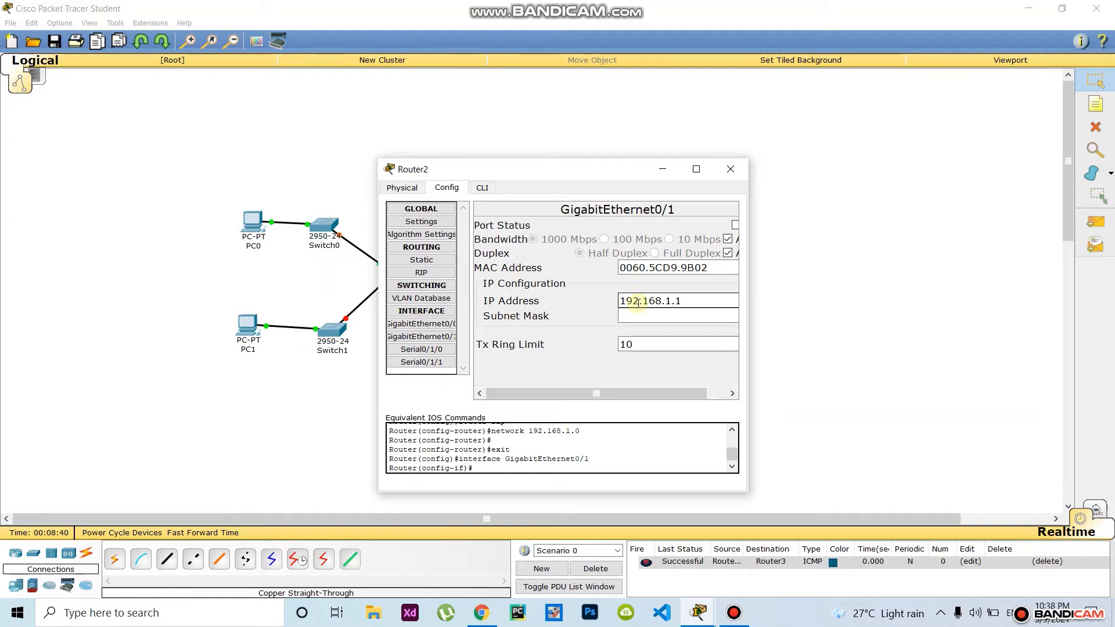
type("3")
left_click_drag(709, 303, 567, 299)
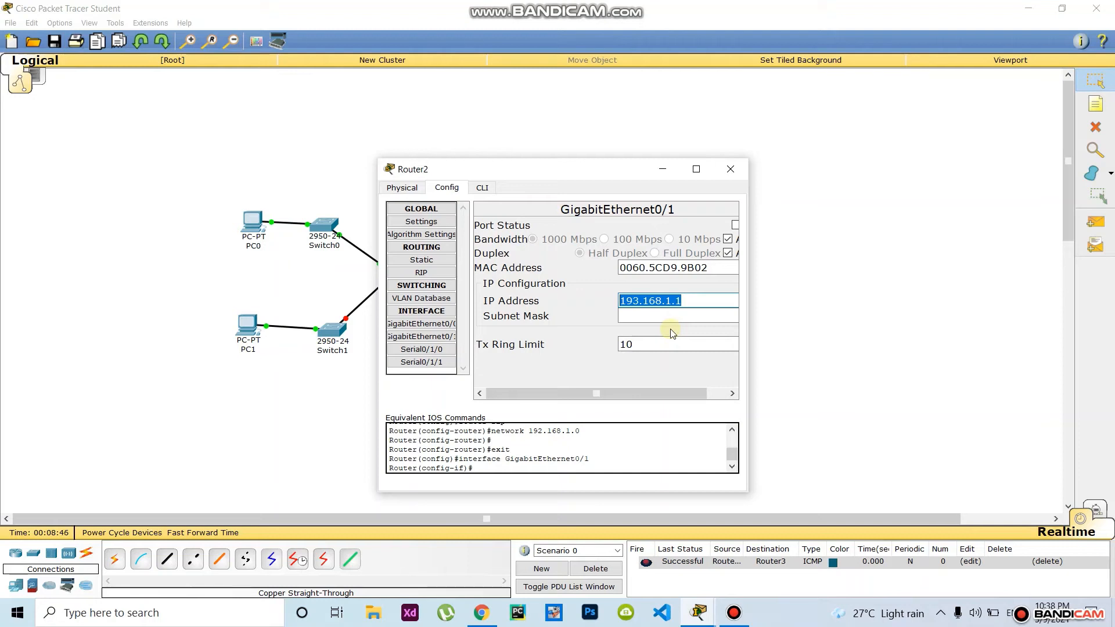
left_click(635, 323)
left_click(736, 226)
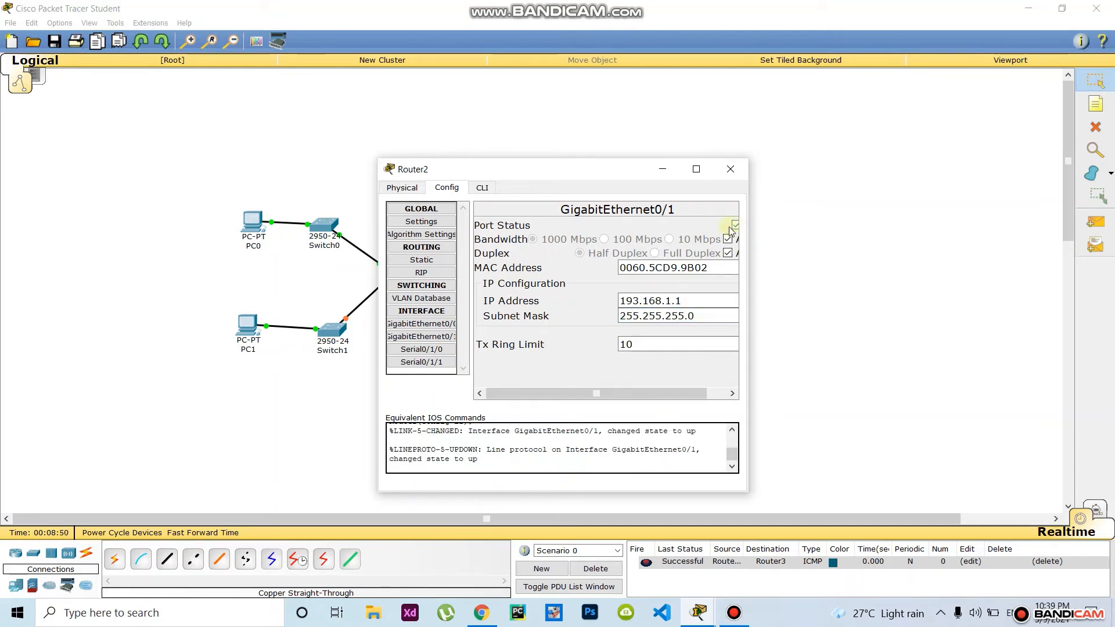
- Add 193.168.1.1 as a network in Router2's RIP routing and close the router's configuration
left_click(429, 272)
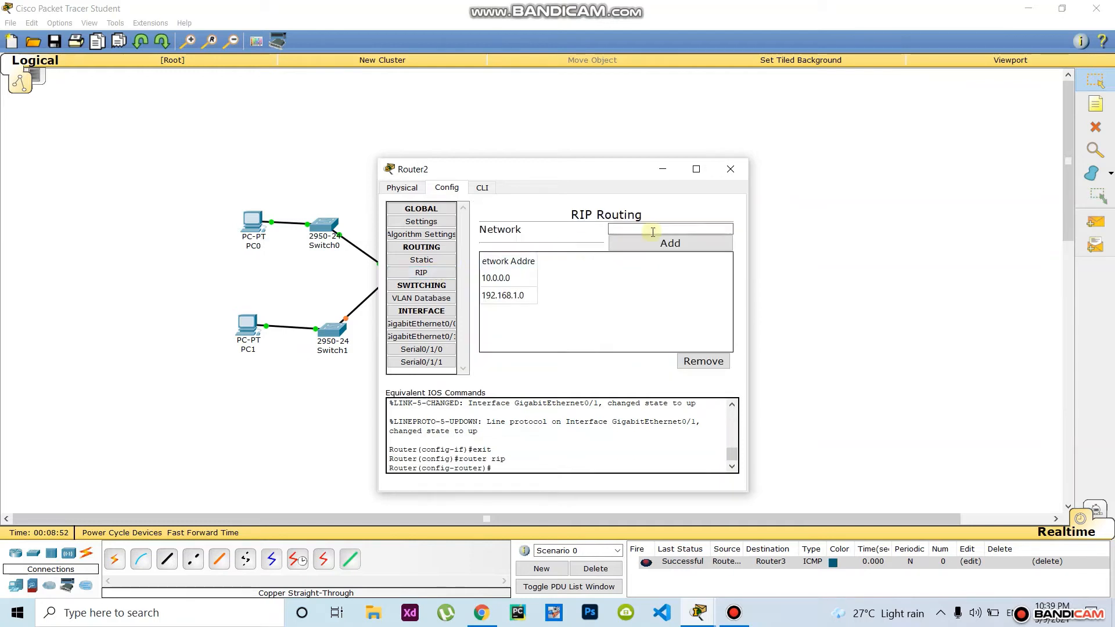
left_click(653, 230)
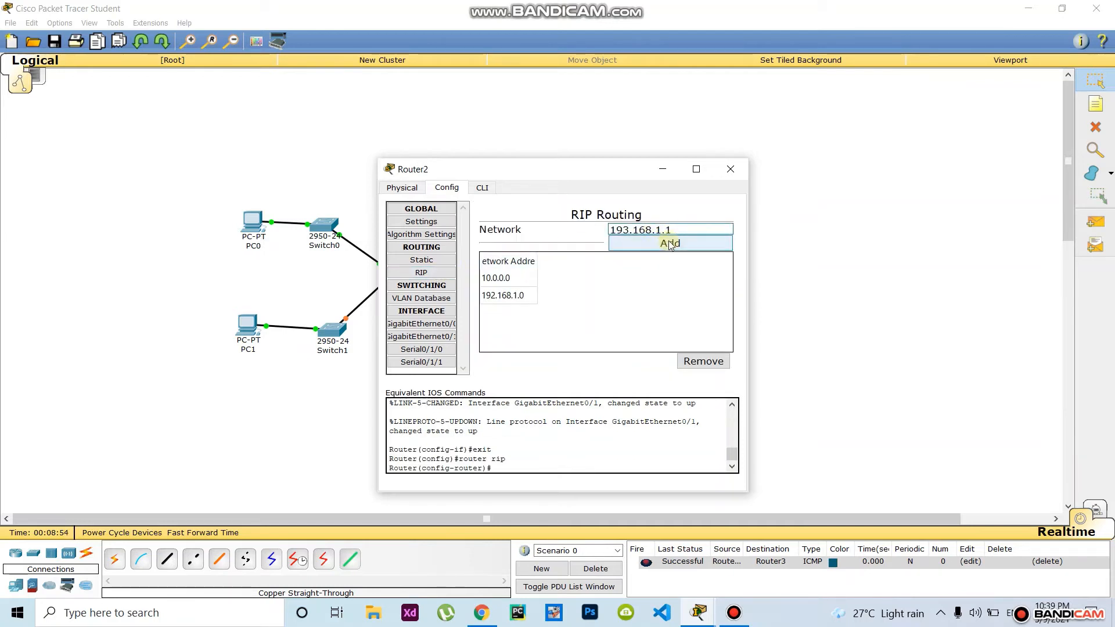
left_click(665, 243)
left_click(851, 277)
- Configure PC1 with static IP address 193.168.1.2, subnet mask 255.255.255.0 and default gateway 193.168.1.1
left_click(240, 320)
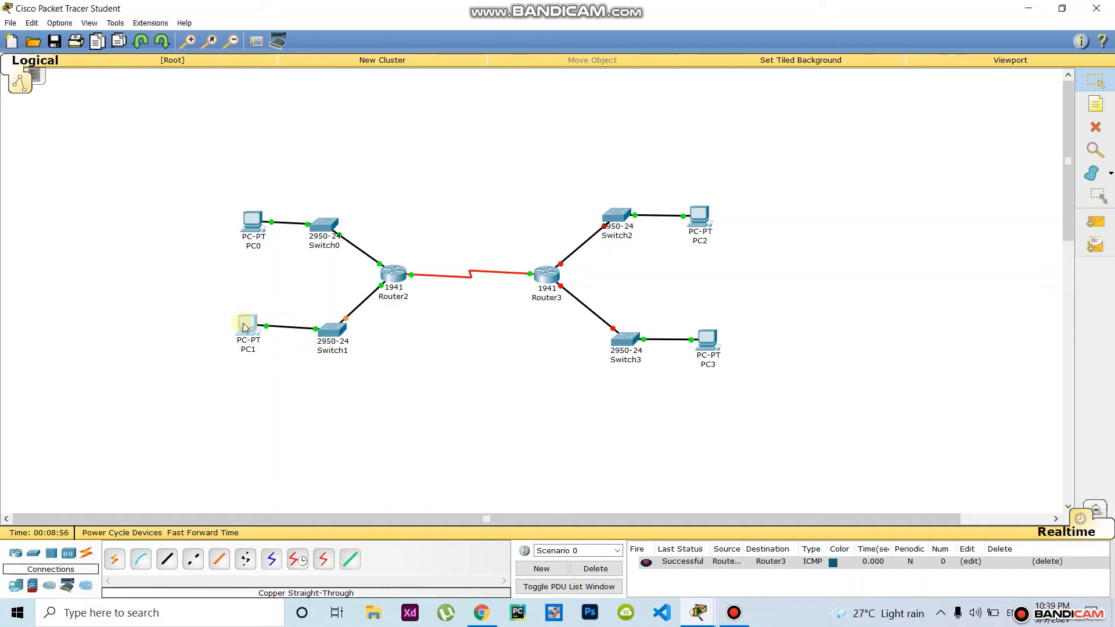
left_click(492, 187)
left_click(431, 236)
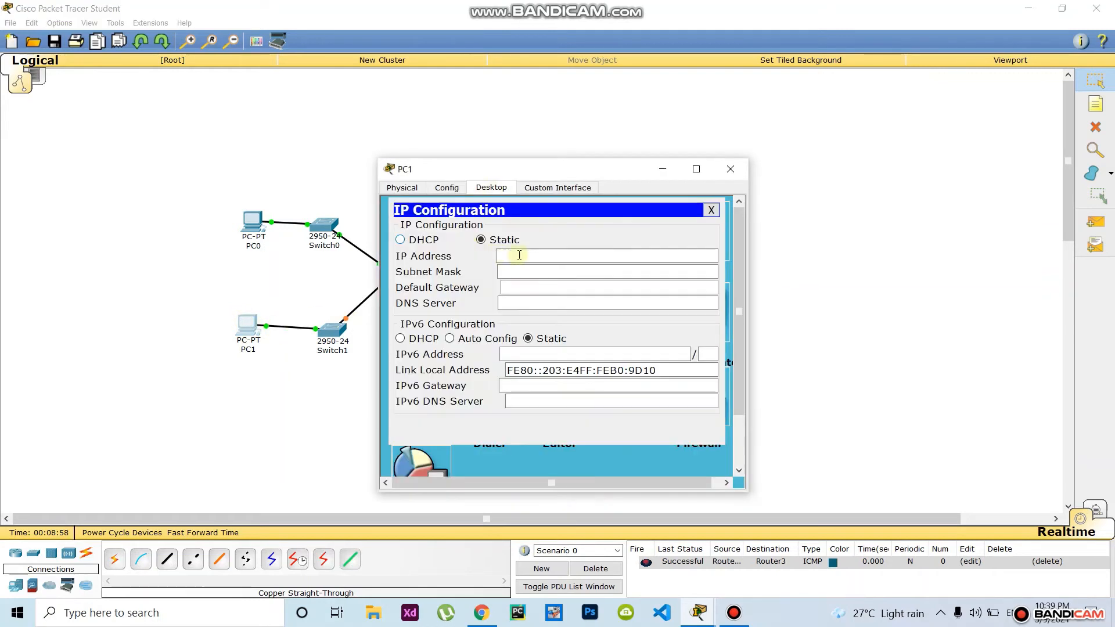
type("193.168.1.1")
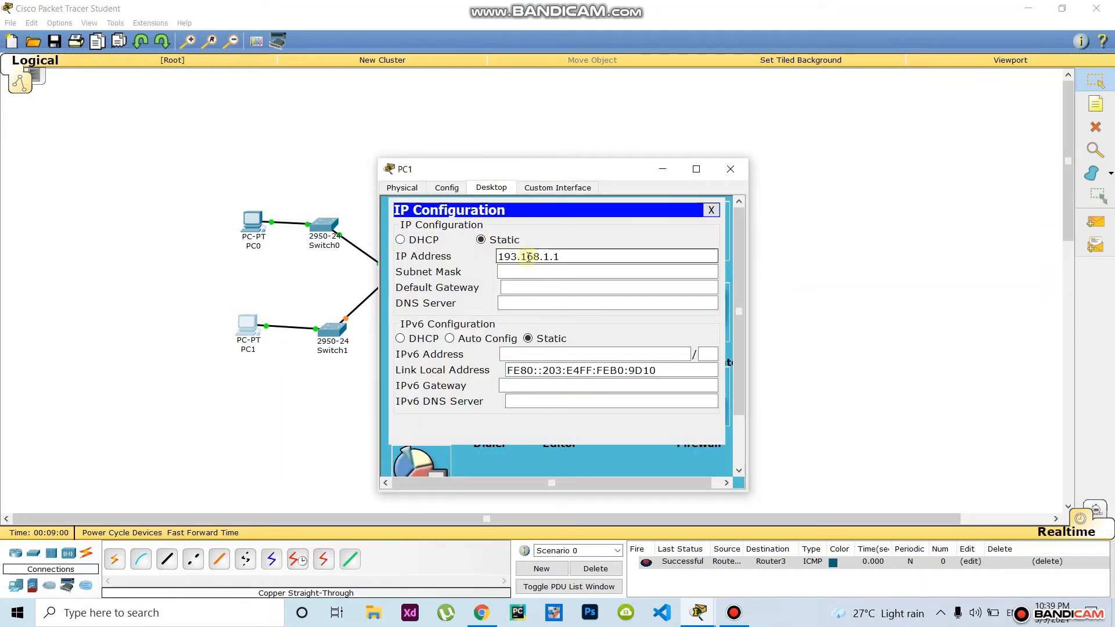
key("BackSpace")
type("2")
left_click(528, 272)
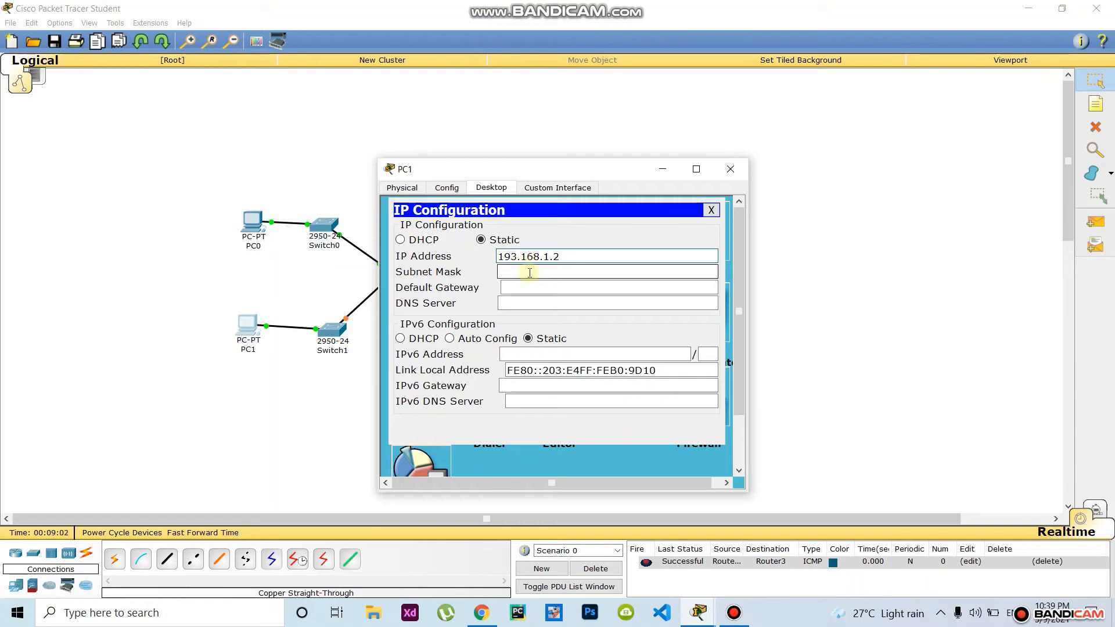
left_click(527, 287)
type("193.168.1.1")
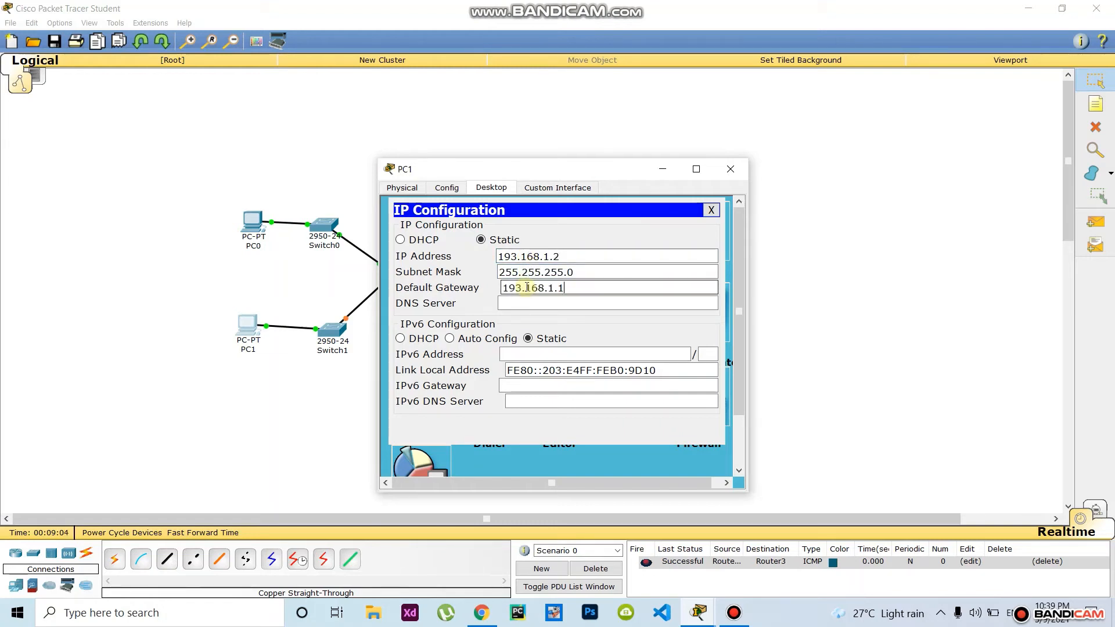
left_click(868, 317)
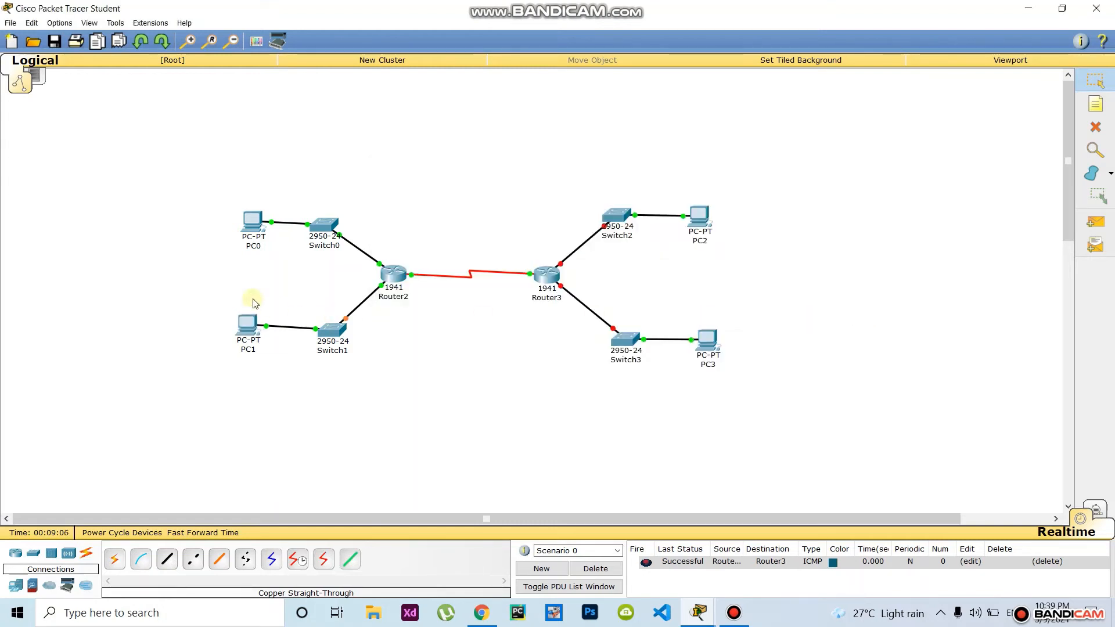
- Test the connection by sending two simple PDUs from PC0 to PC1, and clear the scenario's PDU list
left_click(1096, 222)
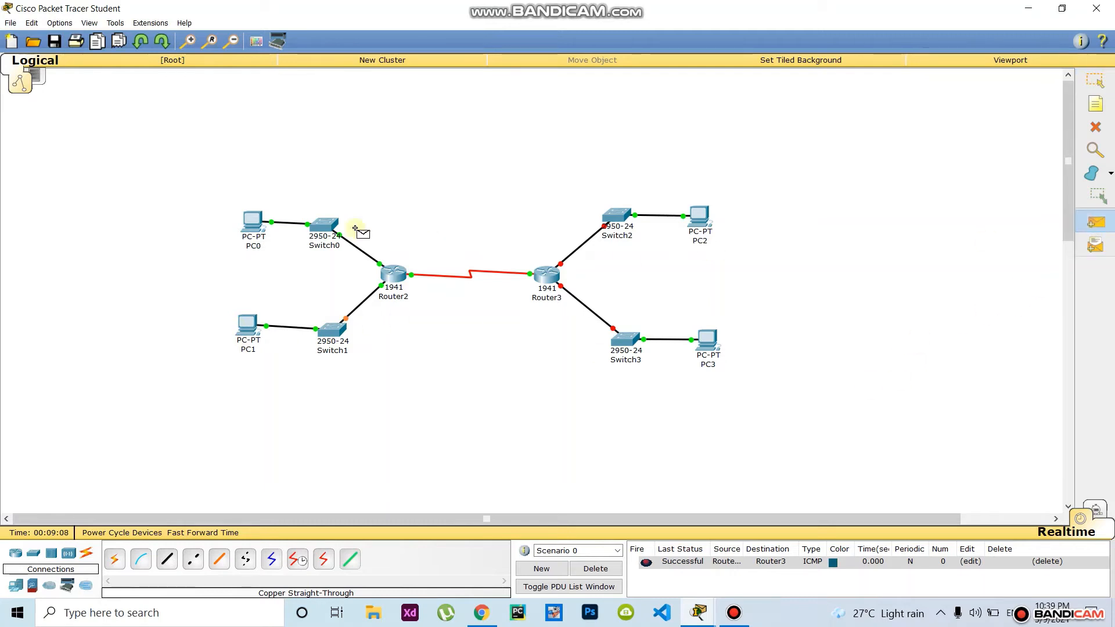
left_click(252, 217)
left_click(247, 321)
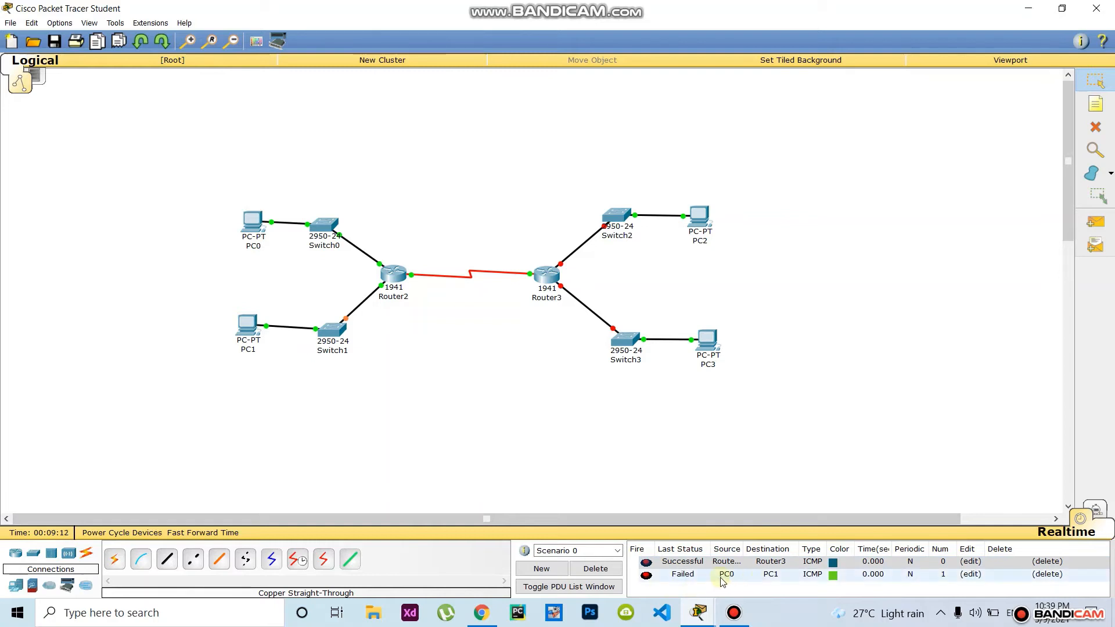
left_click(1096, 222)
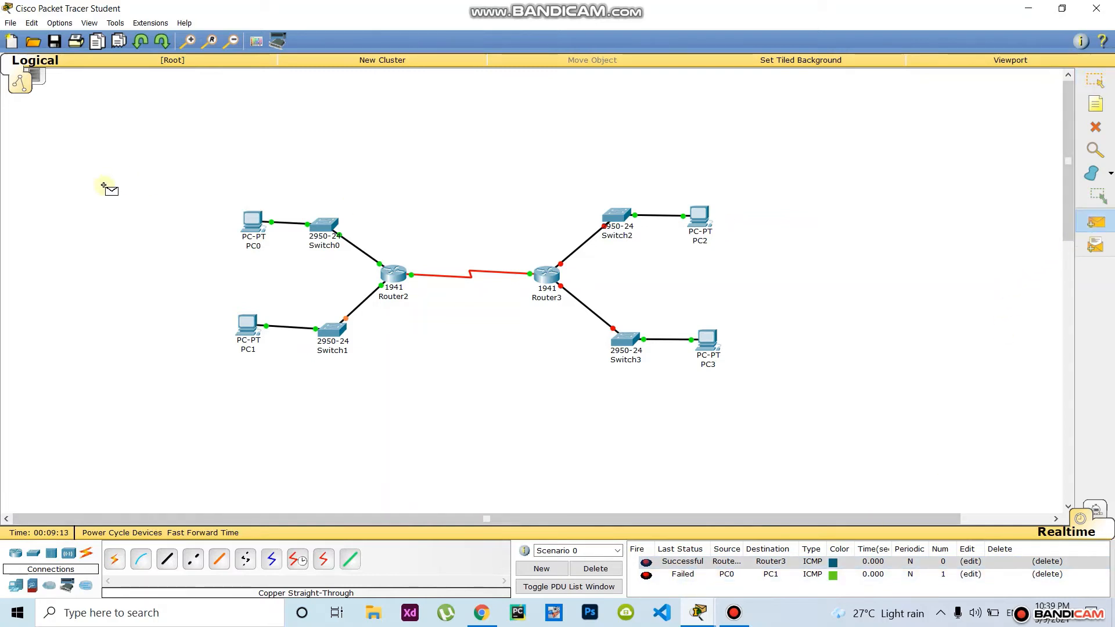
left_click(247, 220)
left_click(246, 323)
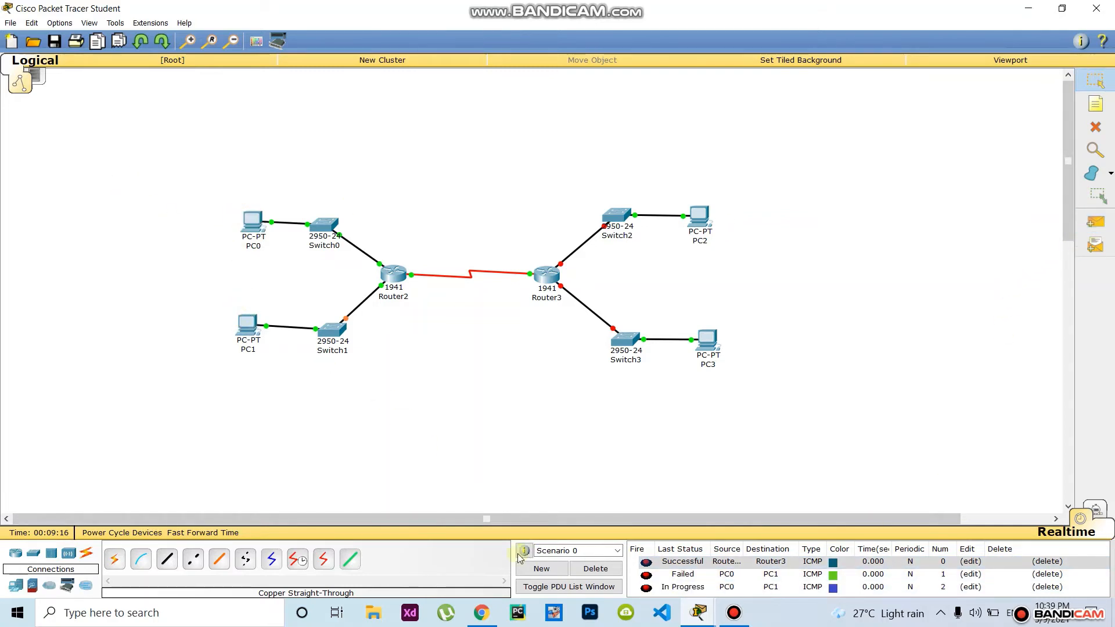
left_click(598, 569)
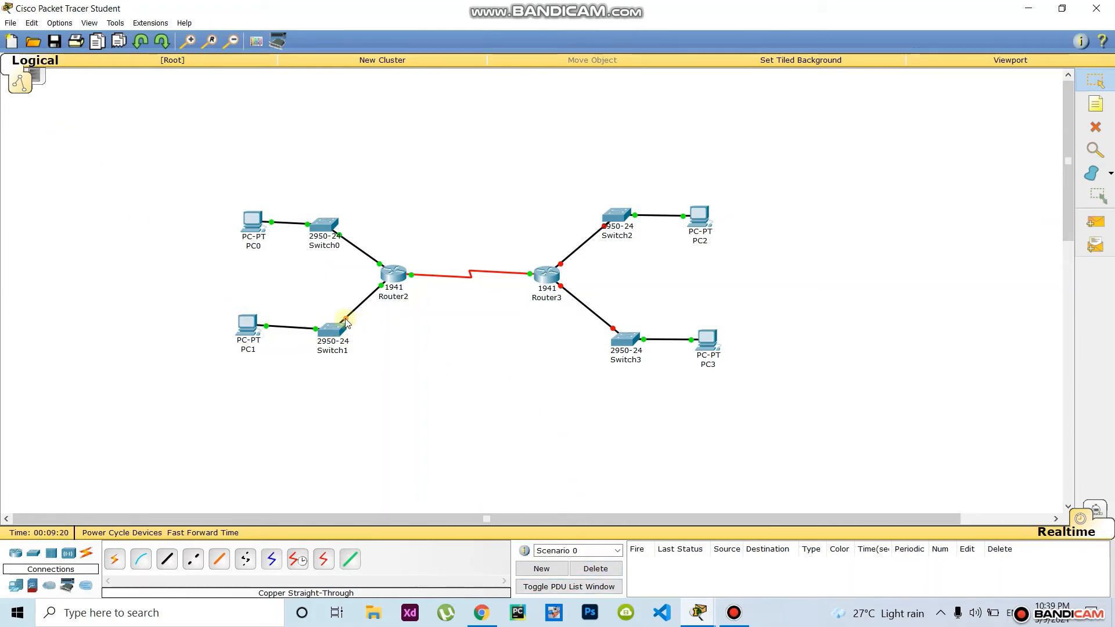
- Send one simple PDU from PC0 to PC1 and another from PC1 to PC0, and delete the test scenario's entries
left_click(1096, 223)
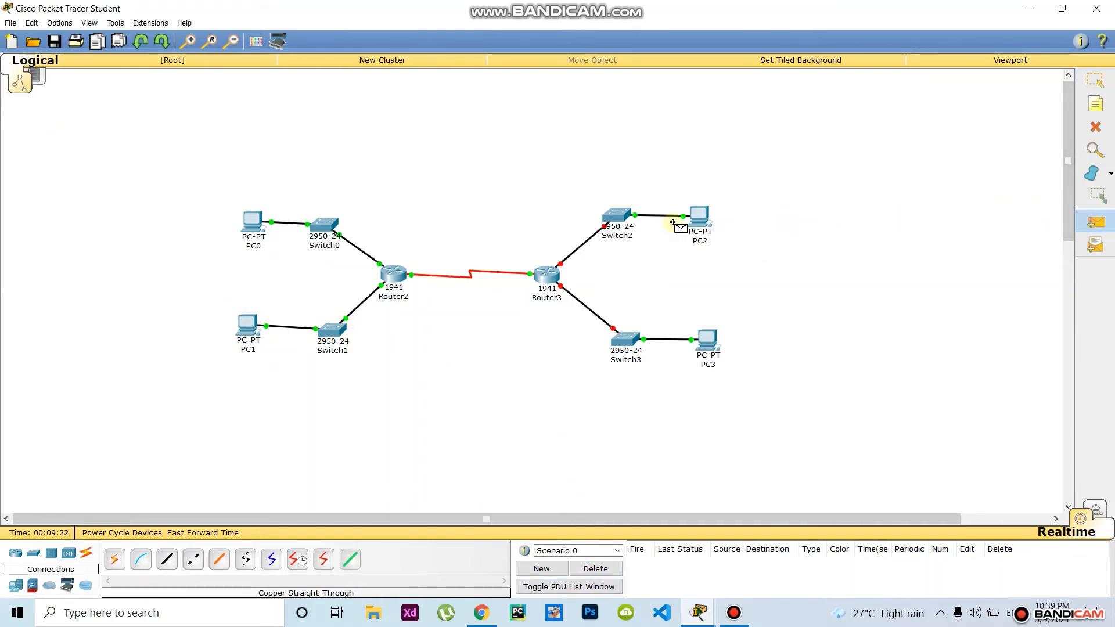
left_click(244, 224)
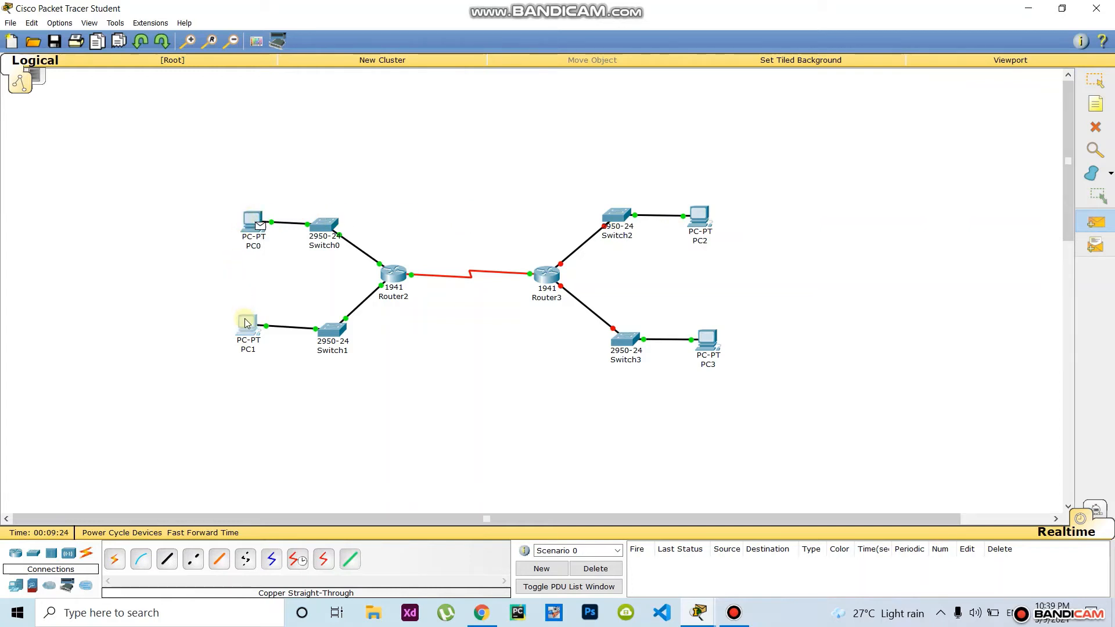
left_click(248, 323)
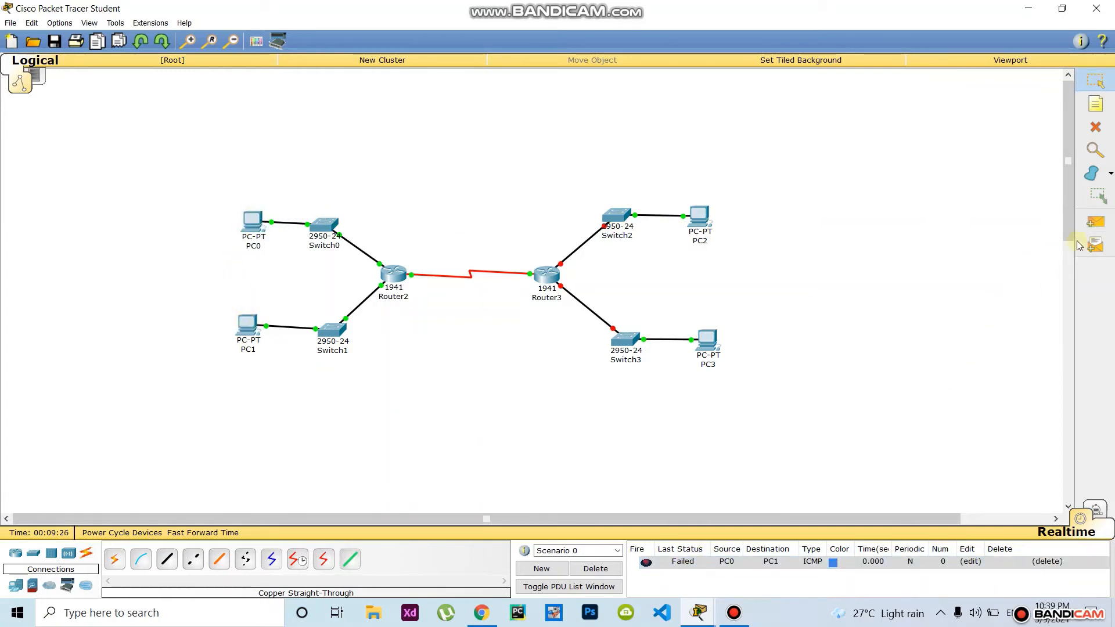
left_click(1096, 223)
left_click(246, 322)
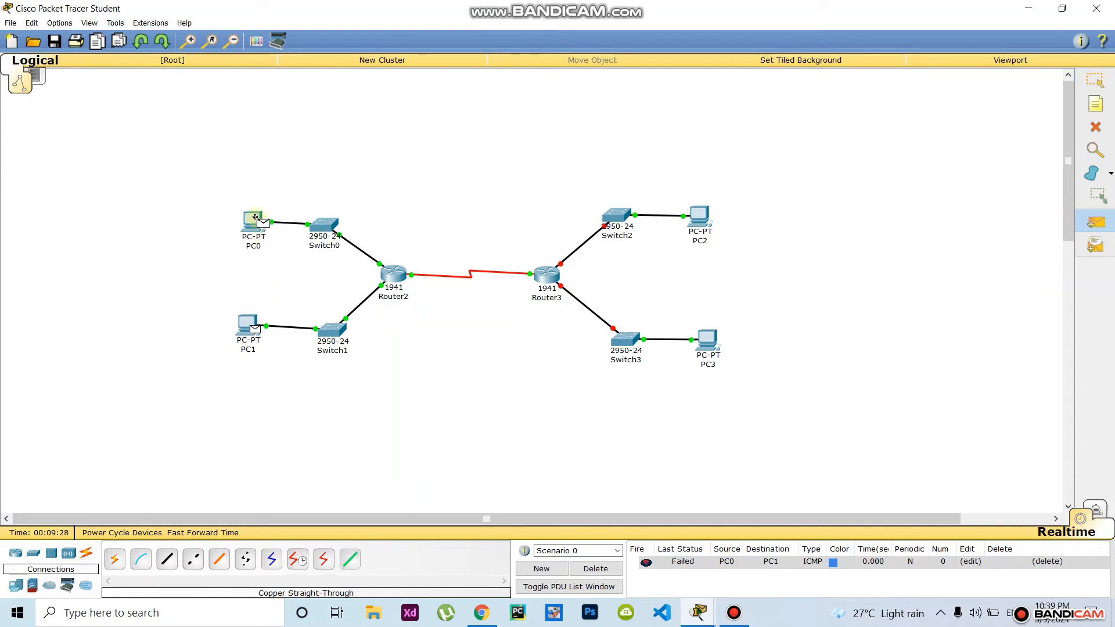
left_click(256, 218)
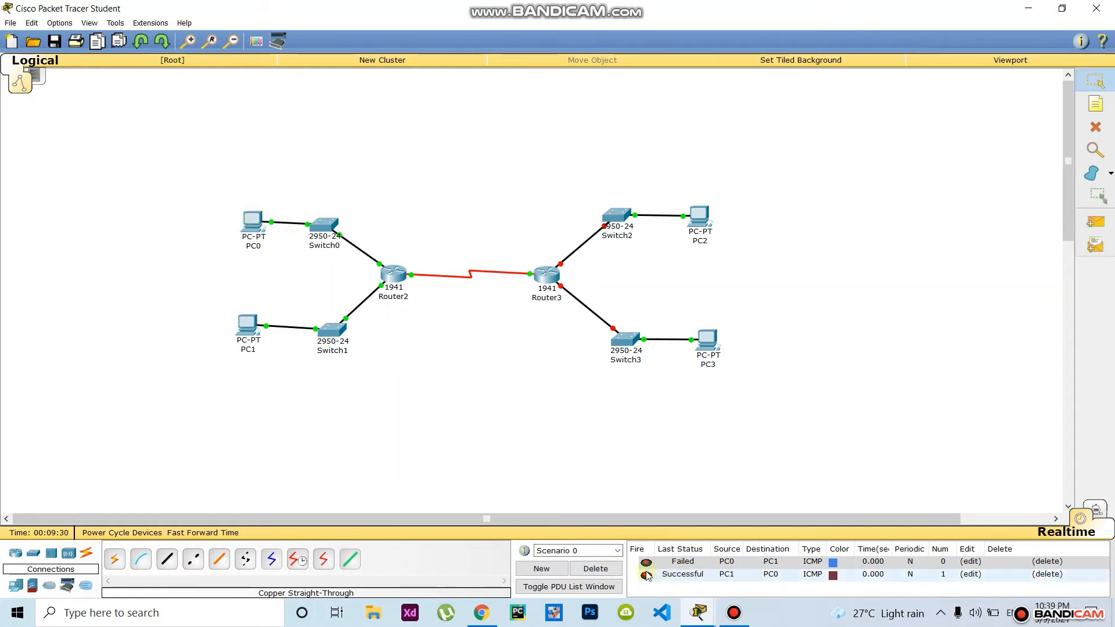
left_click(595, 569)
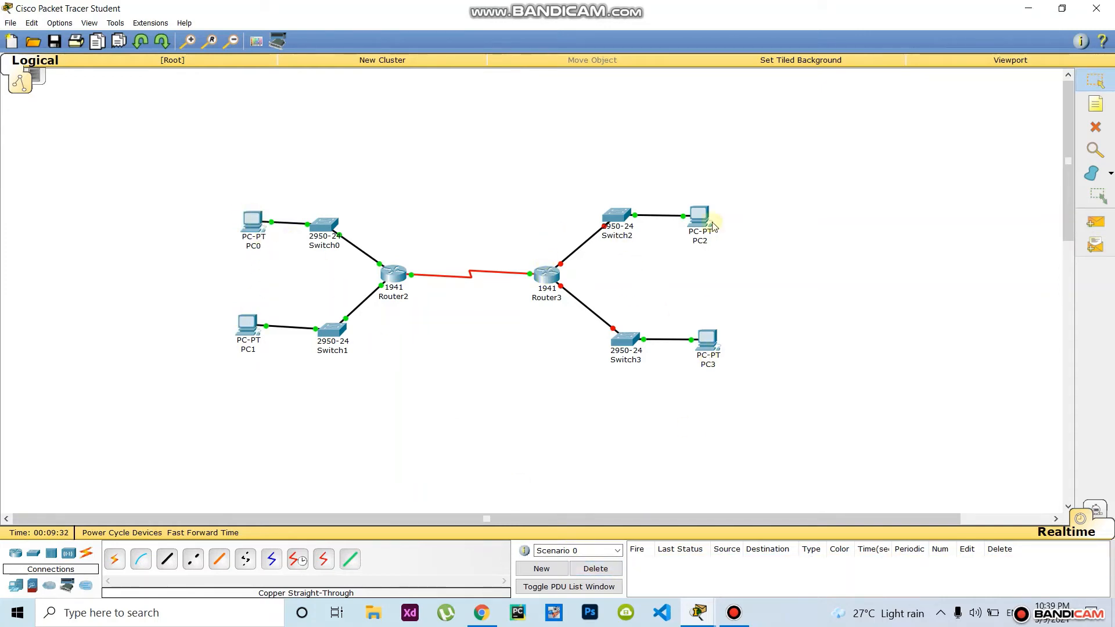
- Give Router3's GigabitEthernet0/0 interface the IP address 194.168.1.1 with subnet mask 255.255.255.0 and turn the port on
left_click(546, 276)
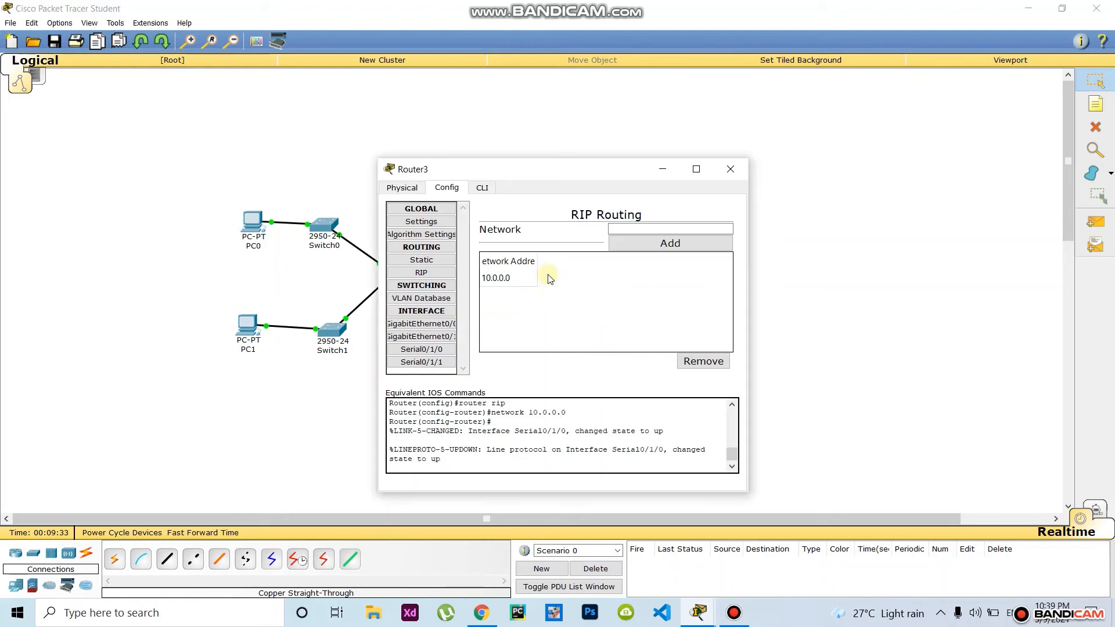
left_click(429, 325)
left_click(661, 298)
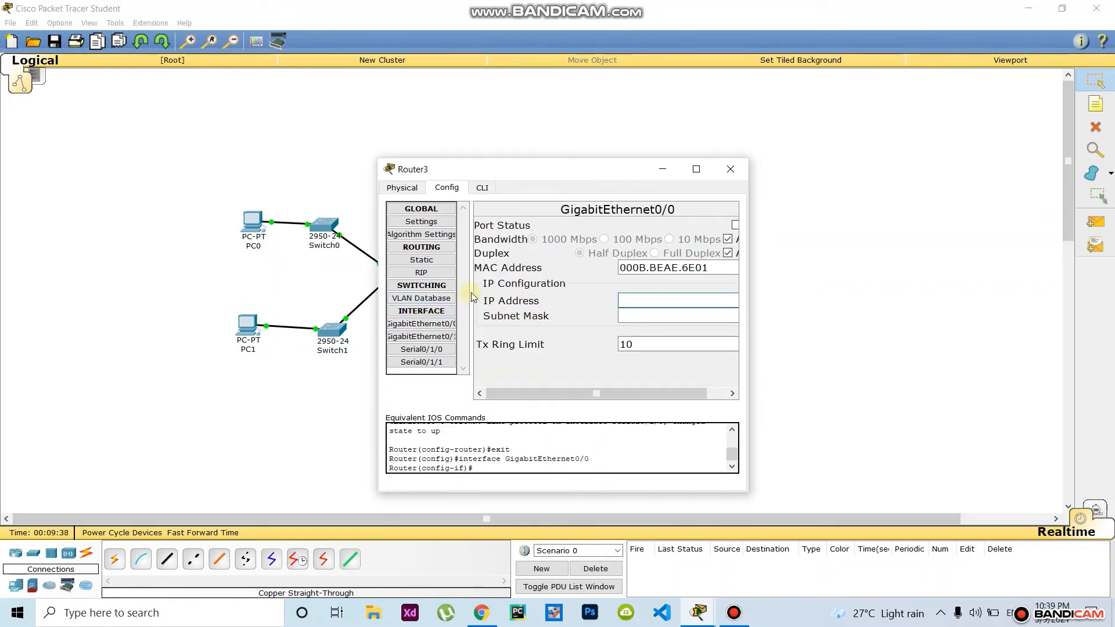
type("192.168.1.1")
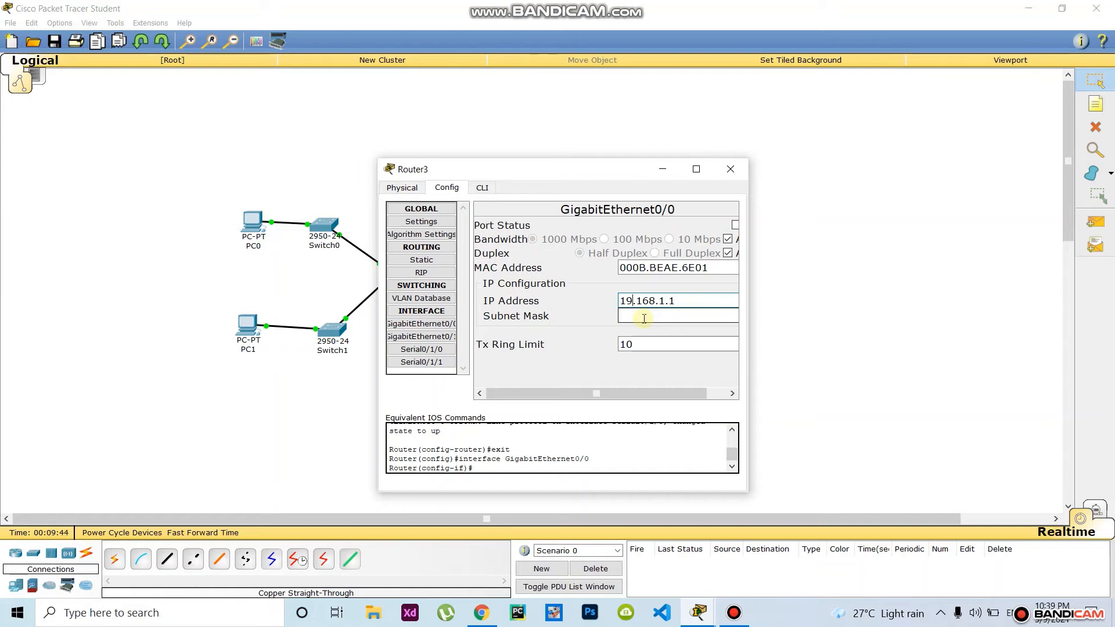
left_click_drag(692, 300, 590, 304)
key("ctrl+c")
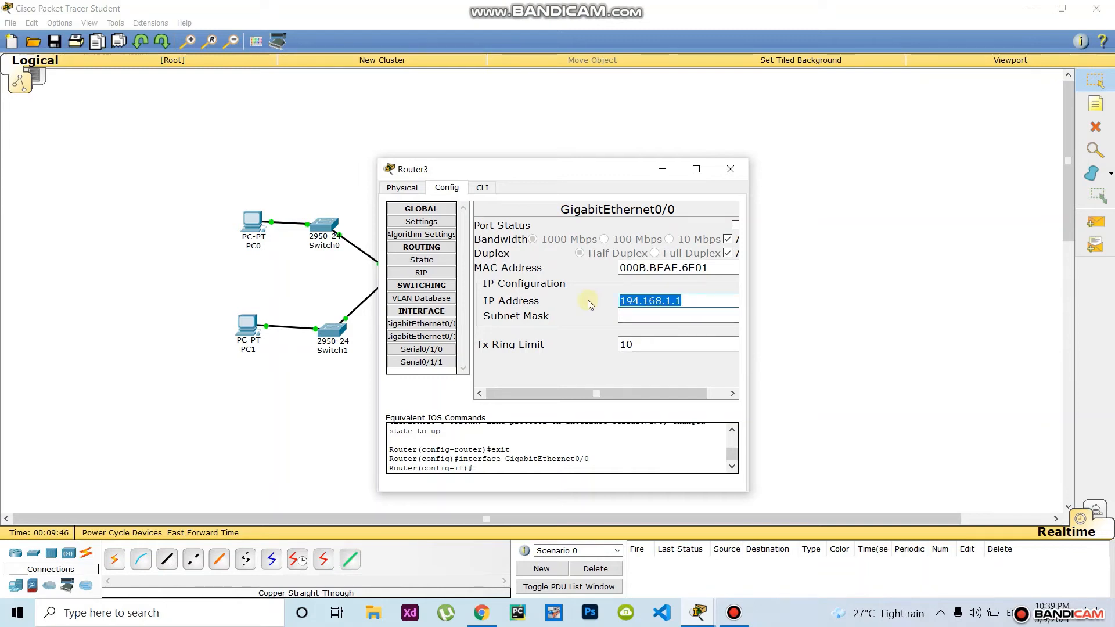
left_click(639, 317)
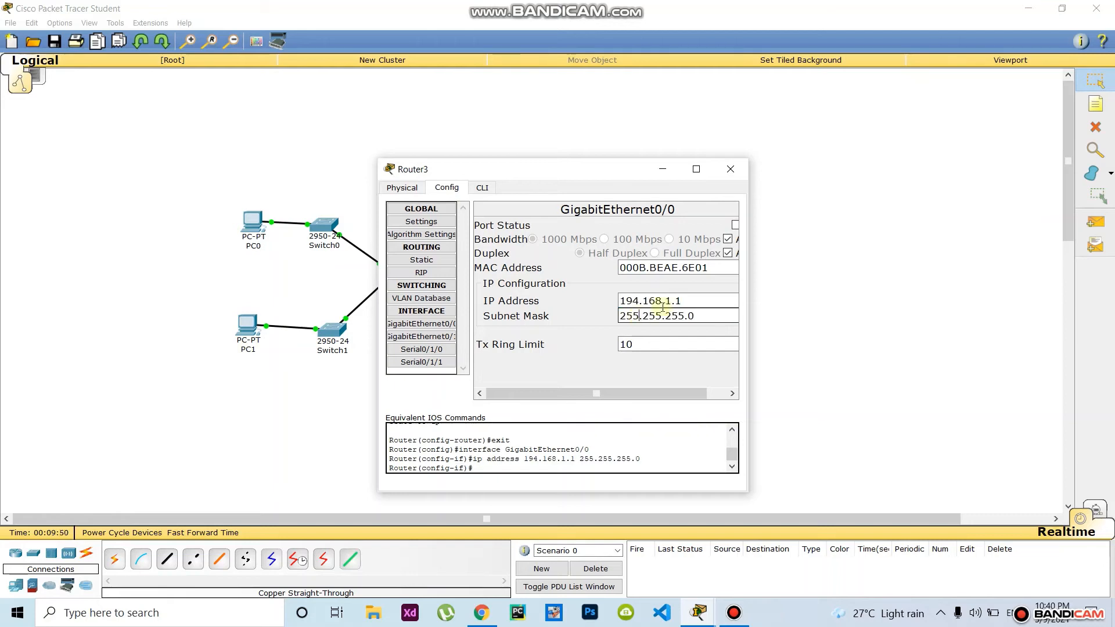
left_click(736, 226)
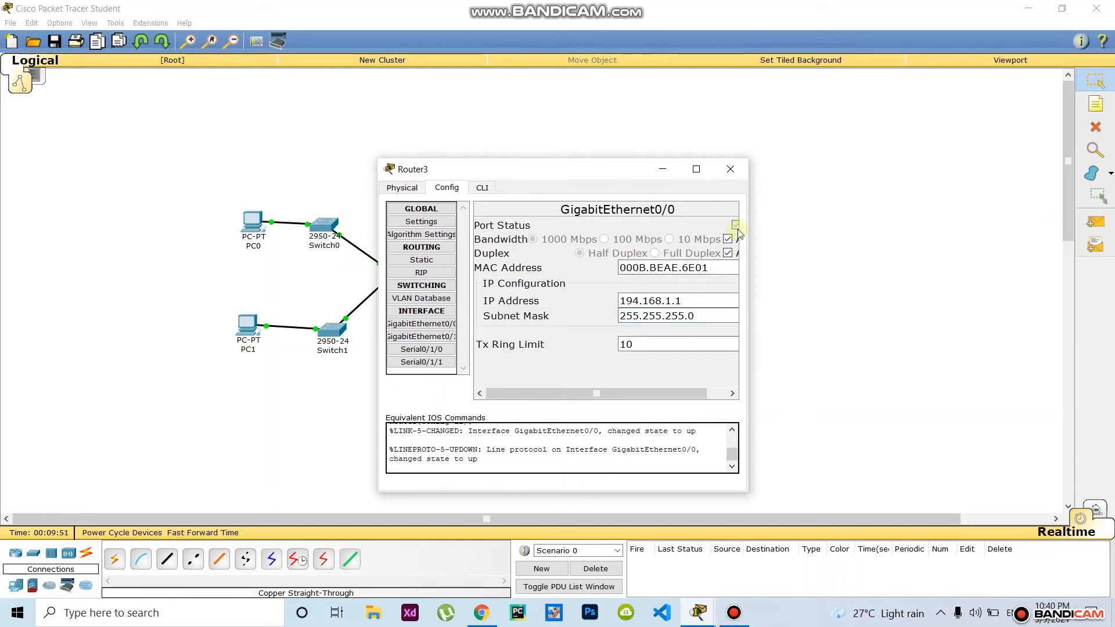
- Add 194.168.1.1 as a network in Router3's RIP routing and close the router's configuration
left_click(430, 274)
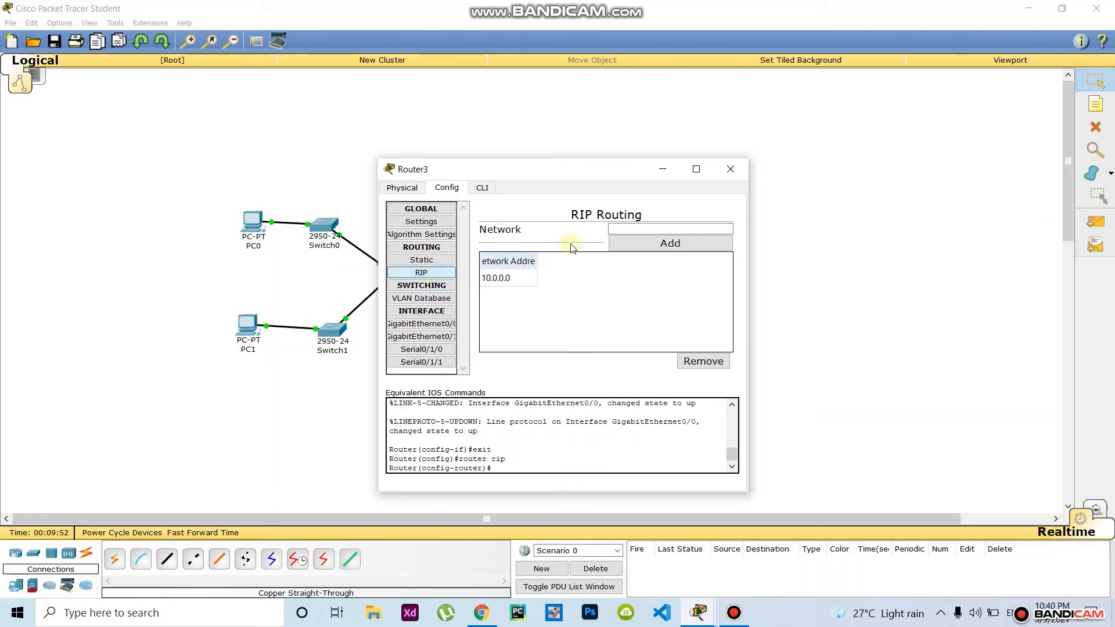
left_click(635, 226)
key("ctrl+v")
left_click(685, 244)
left_click(891, 268)
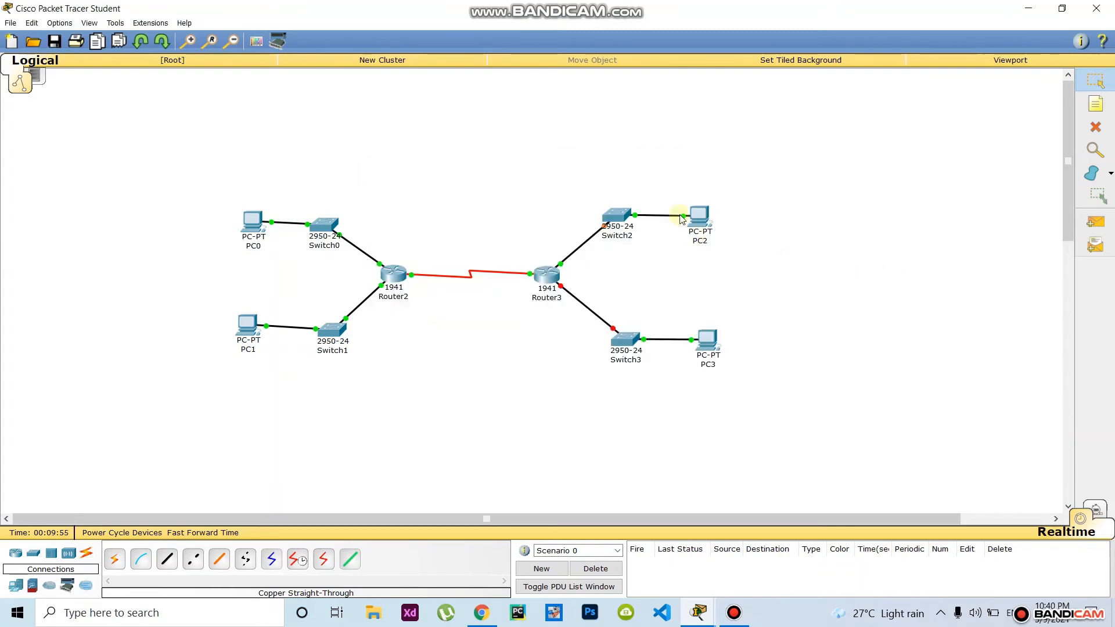
- Configure PC2 with static IP address 194.168.1.2, subnet mask 255.255.255.0 and default gateway 194.168.1.1
left_click(699, 219)
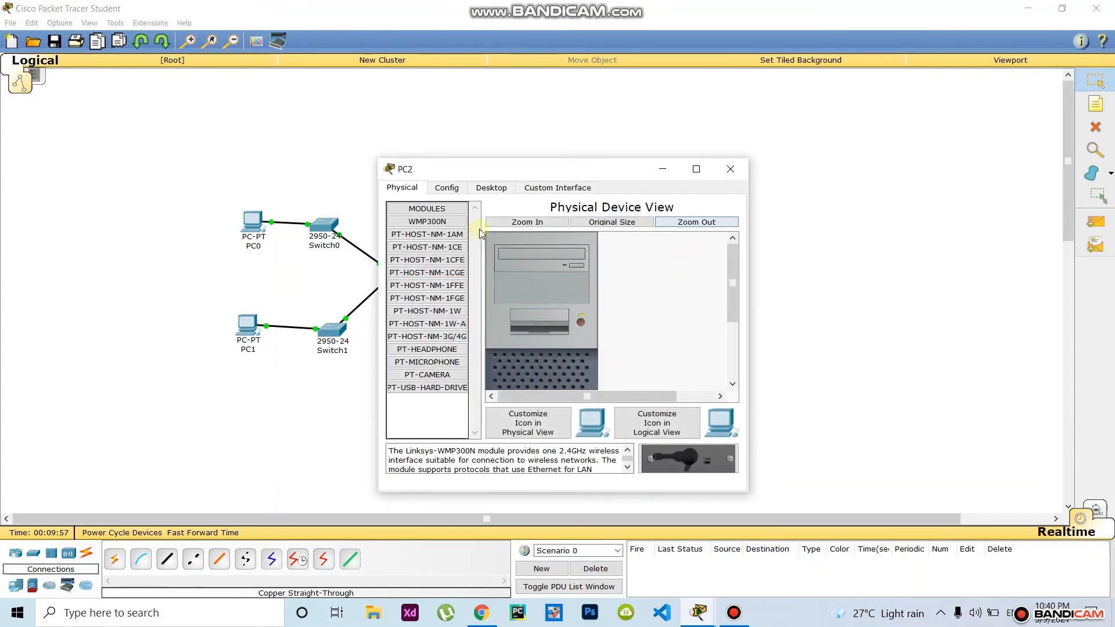
left_click(489, 187)
left_click(423, 223)
left_click(529, 253)
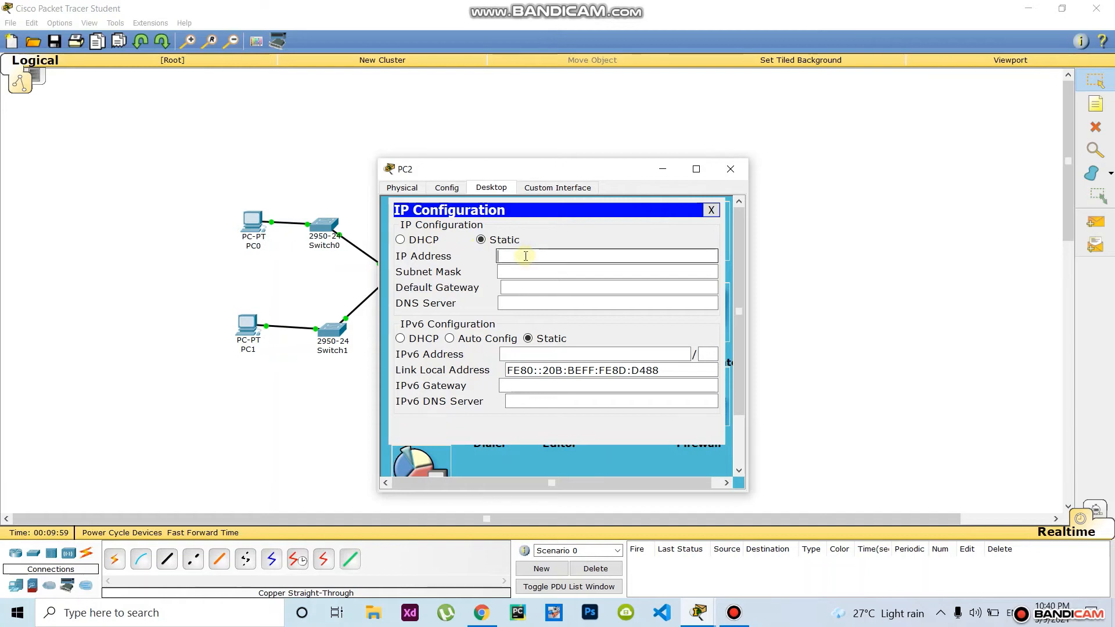
key("ctrl+v")
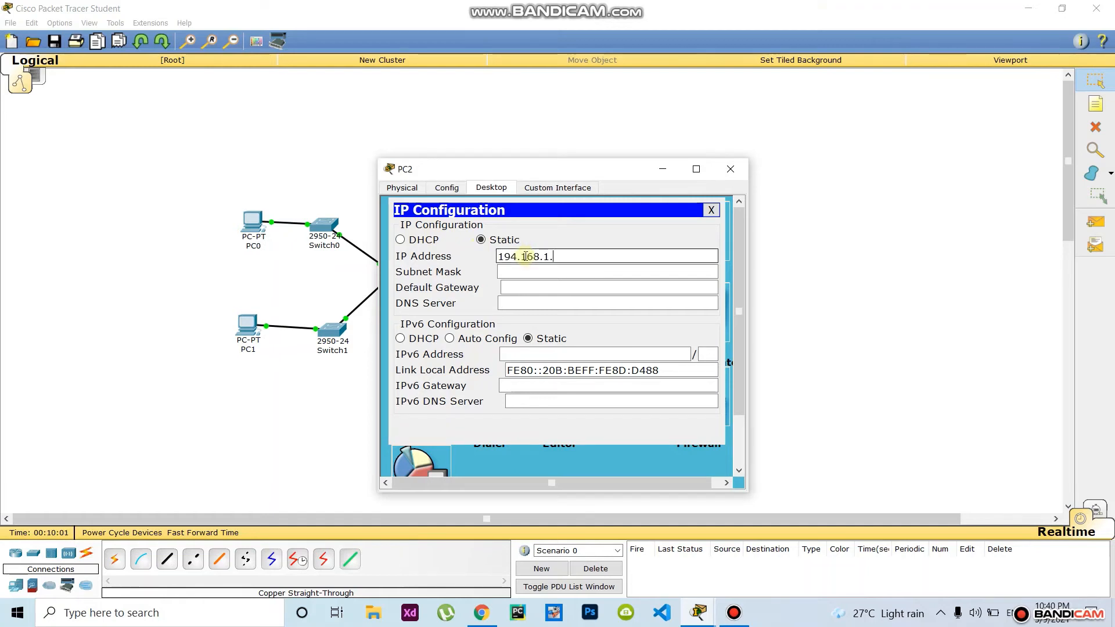
type("2")
left_click(507, 272)
left_click(522, 288)
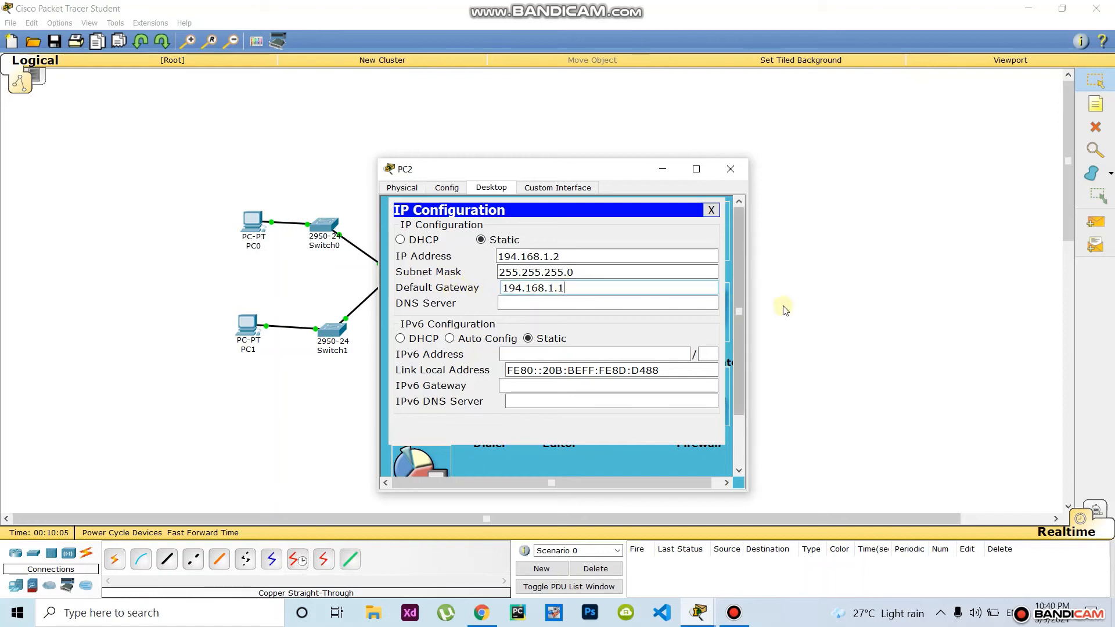
left_click(820, 305)
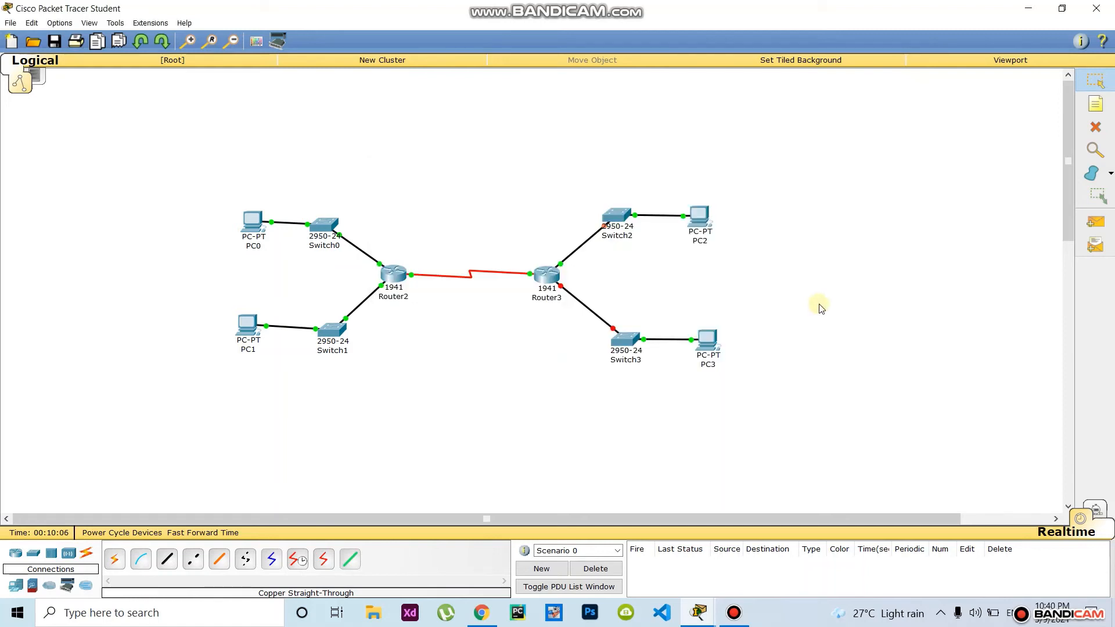
- Give Router3's GigabitEthernet0/1 interface the IP address 196.168.1.1 with subnet mask 255.255.255.0 and turn the port on
left_click(549, 277)
left_click(429, 336)
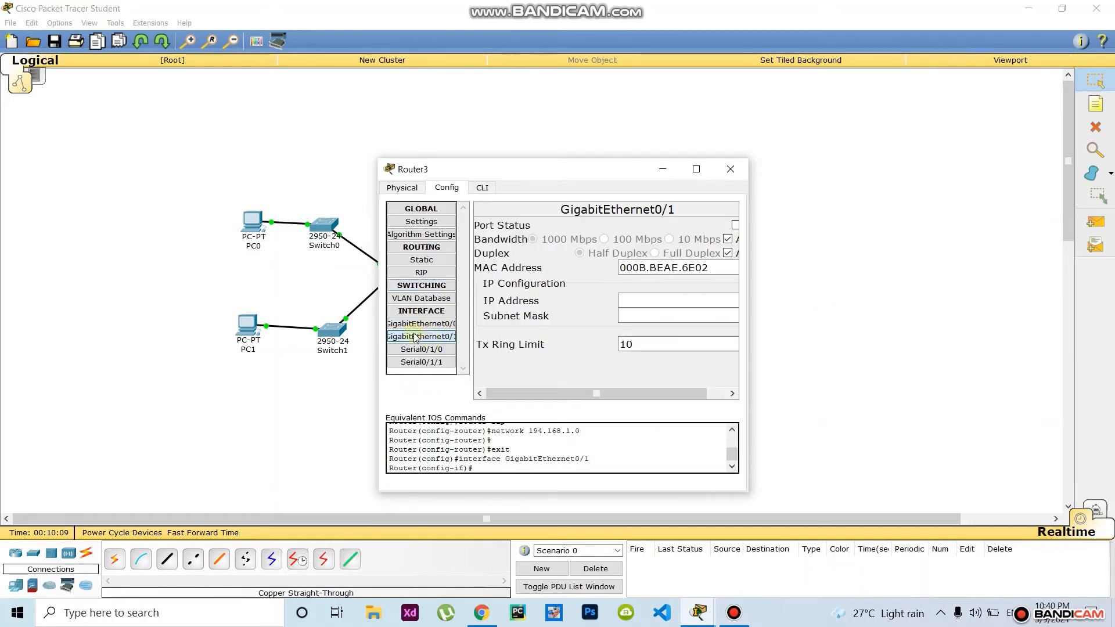
left_click(636, 300)
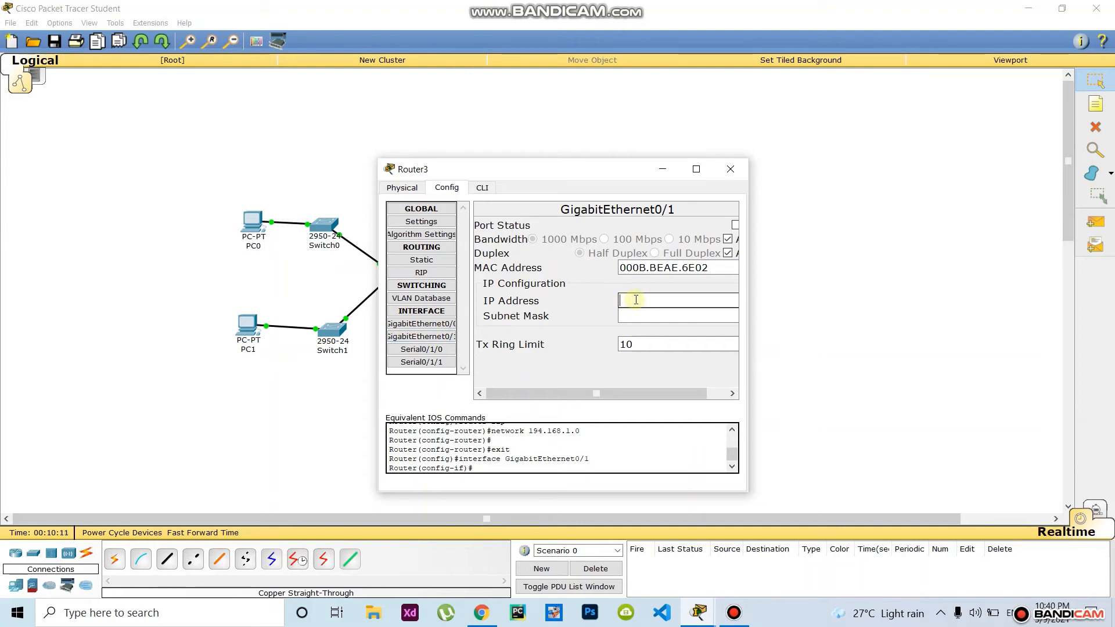
left_click(679, 317)
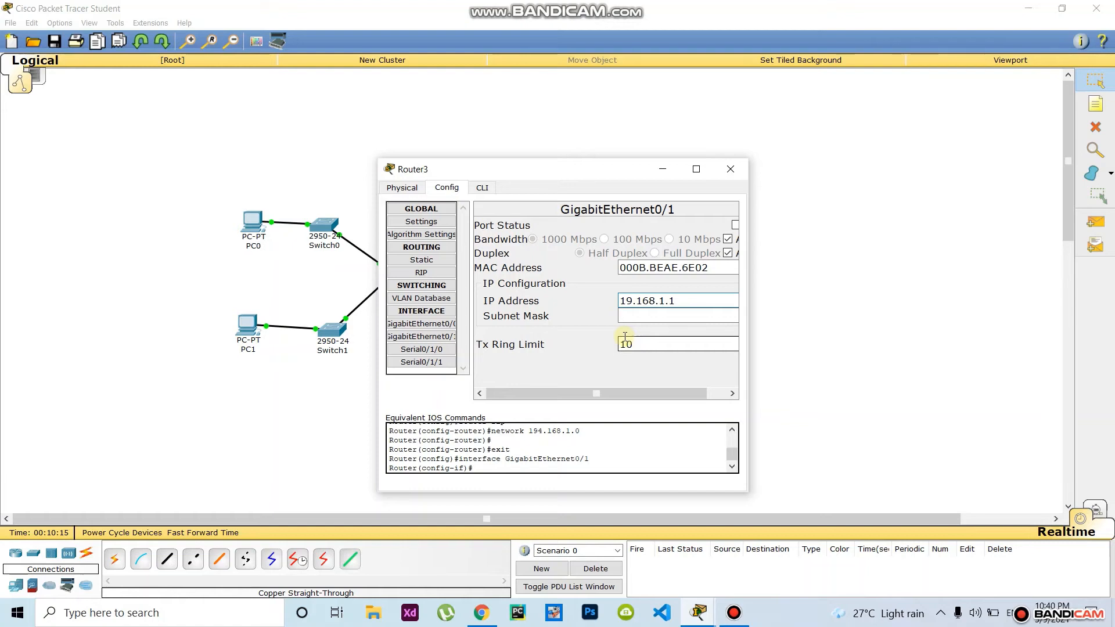
left_click_drag(689, 301, 583, 302)
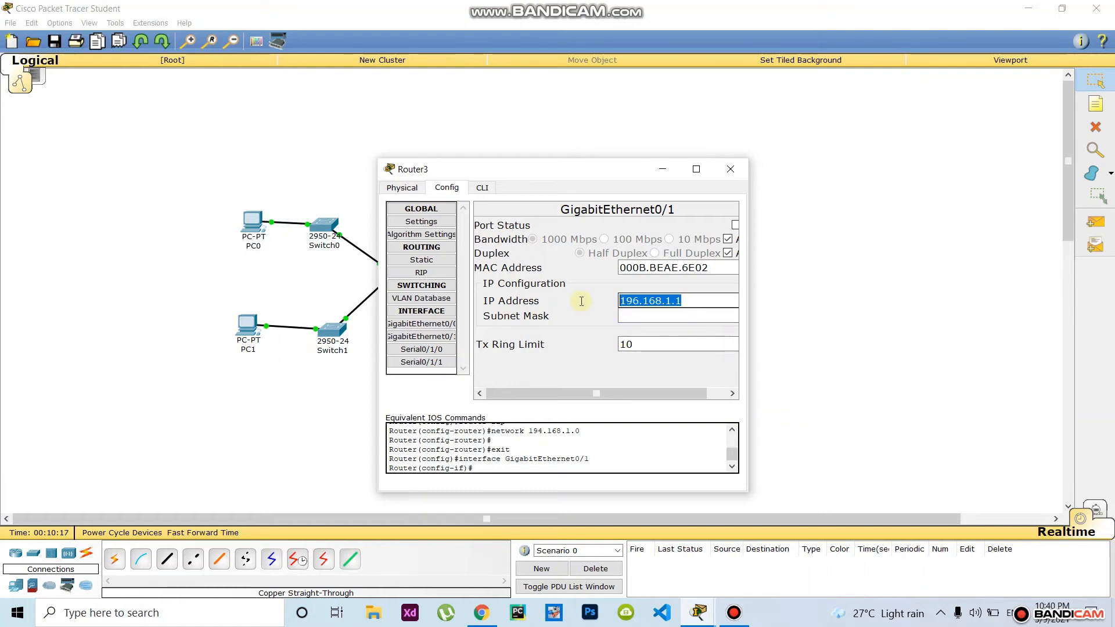
left_click(633, 317)
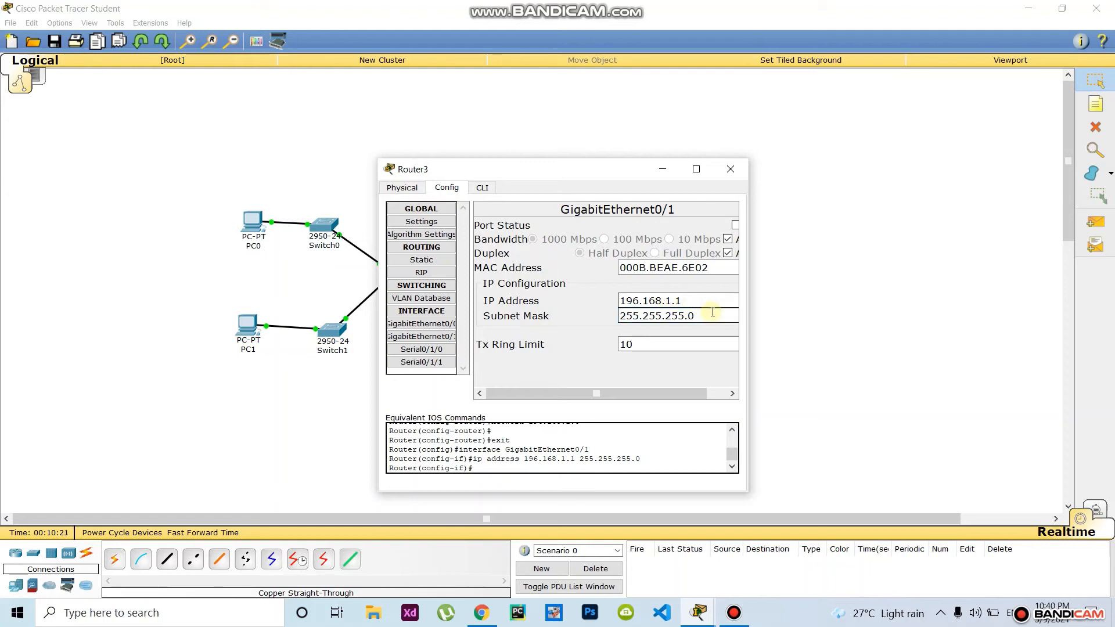
left_click(735, 226)
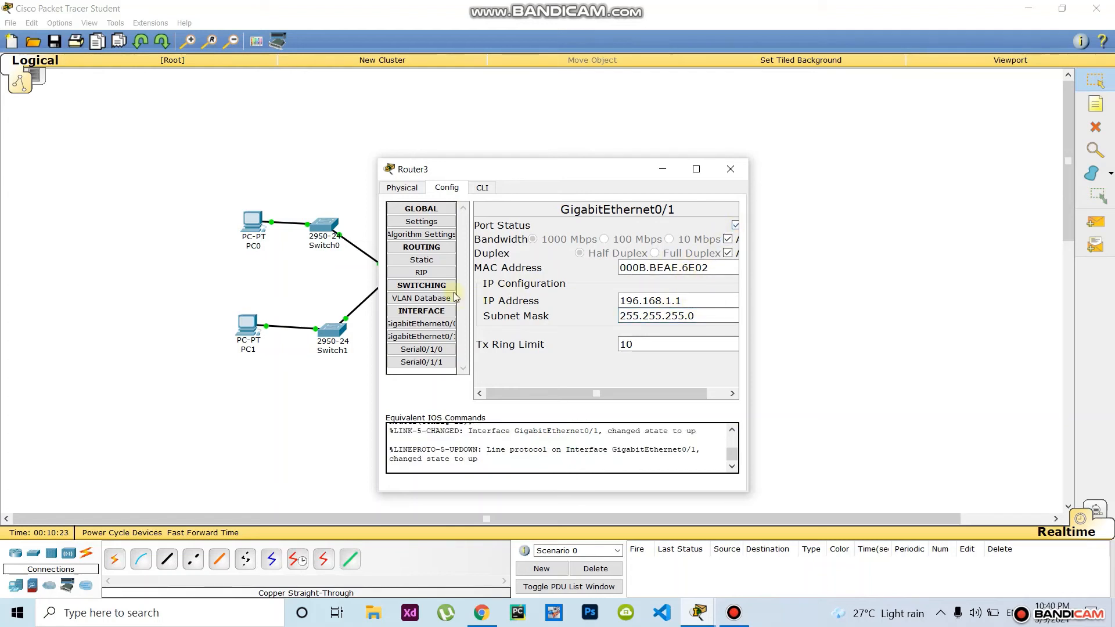
- Add 196.168.1.1 as a network in Router3's RIP routing and close the router's configuration
left_click(422, 272)
left_click(639, 230)
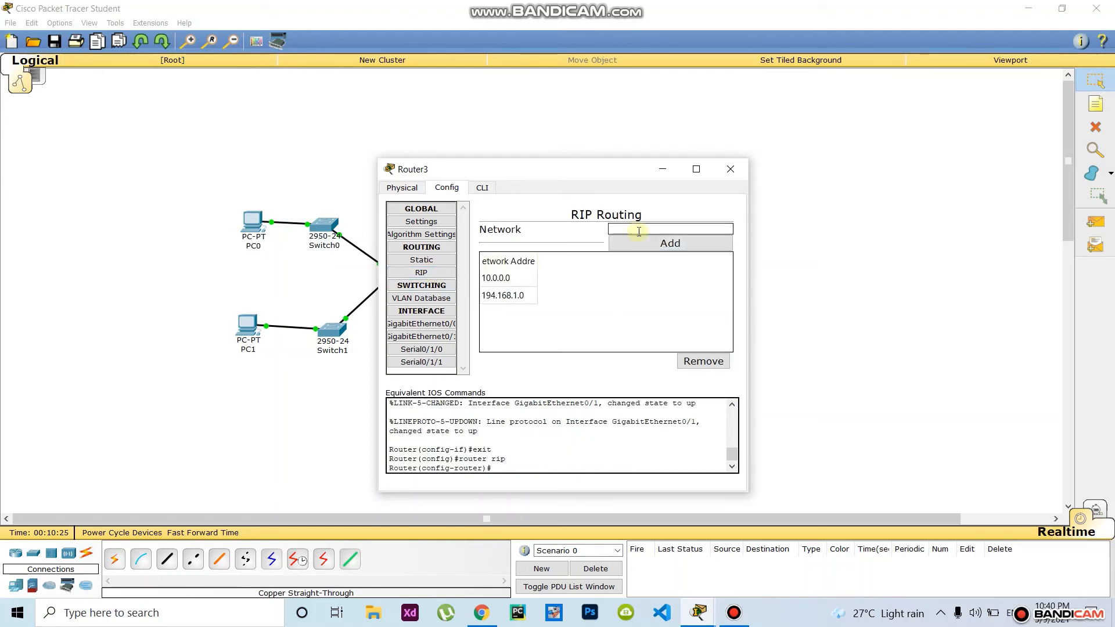
type("196.168.1.1")
left_click(688, 244)
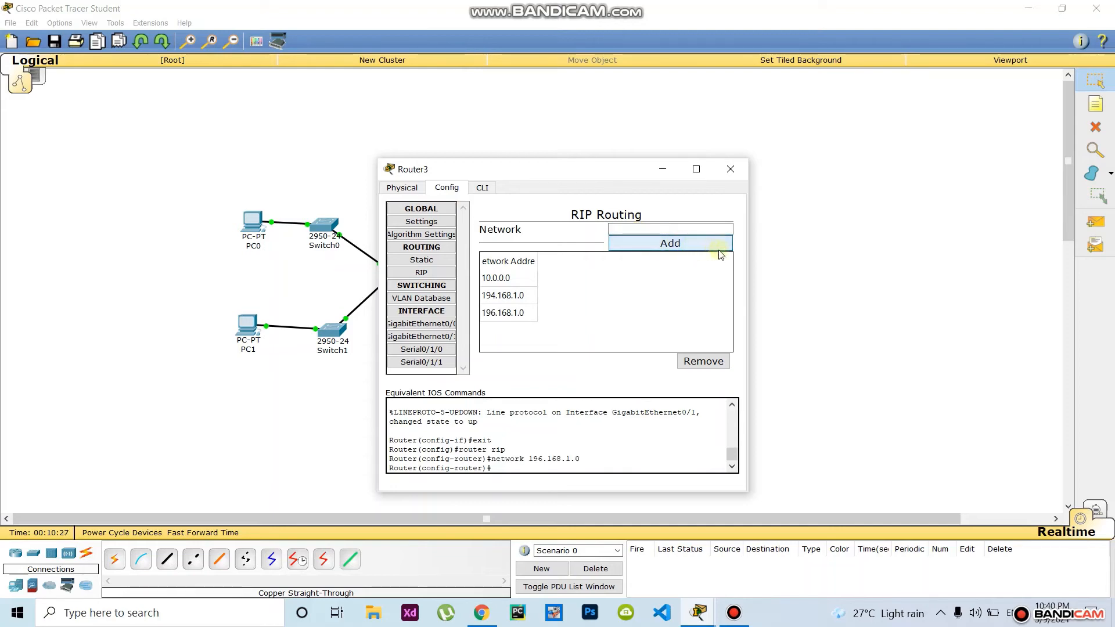
left_click(892, 270)
- Configure PC3 with static IP address 196.168.1.2, subnet mask 255.255.255.0 and default gateway 196.168.1.1
left_click(706, 343)
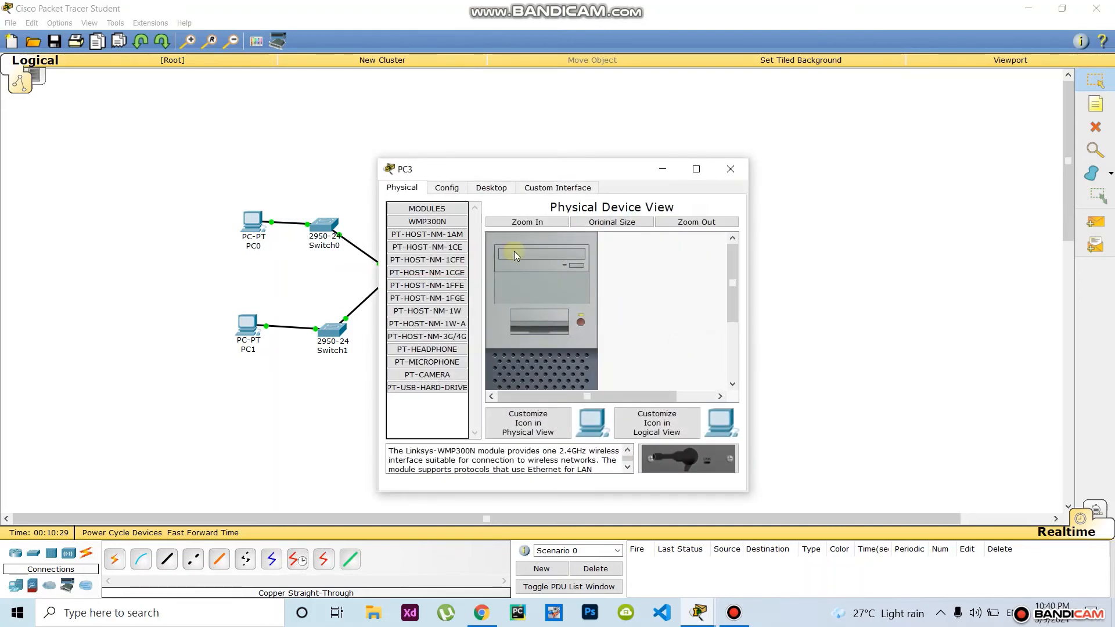
left_click(492, 188)
left_click(423, 235)
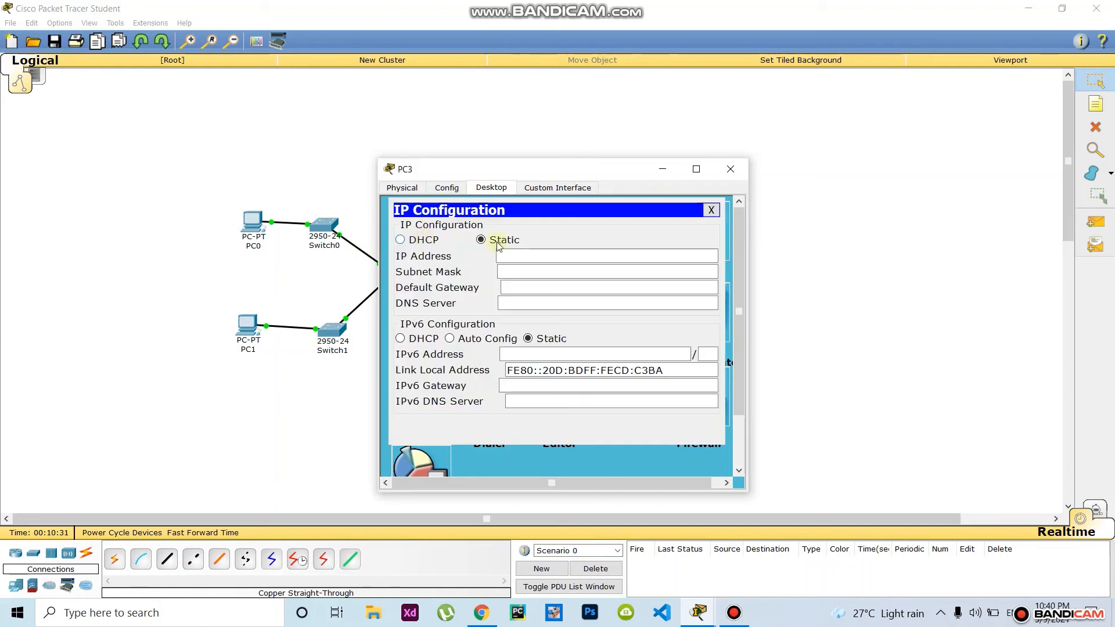
type("196.168.1.1")
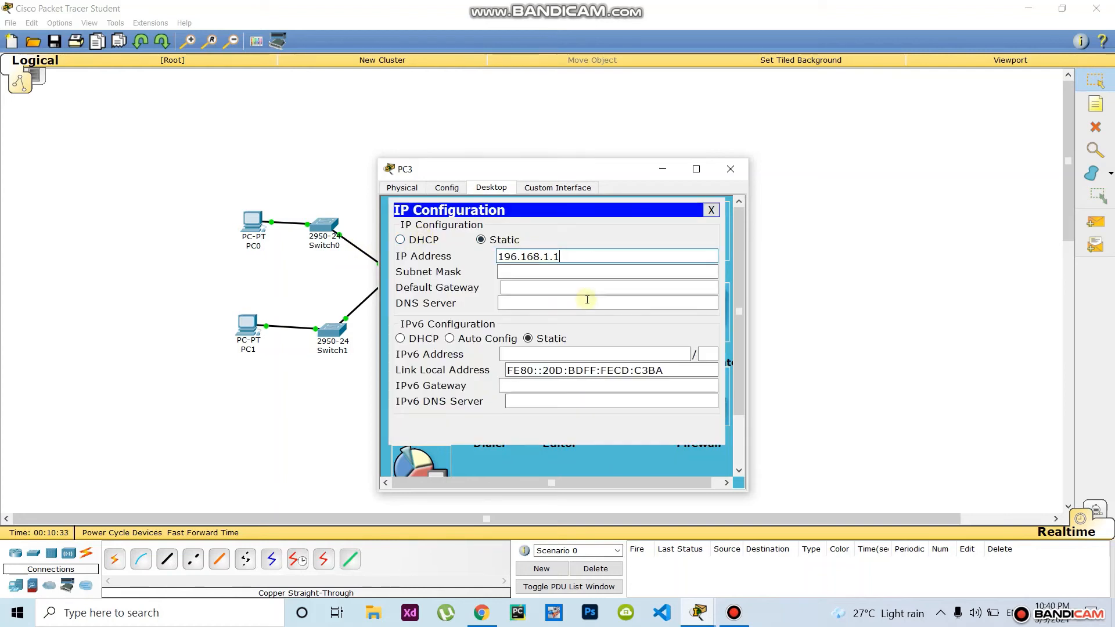
left_click(589, 302)
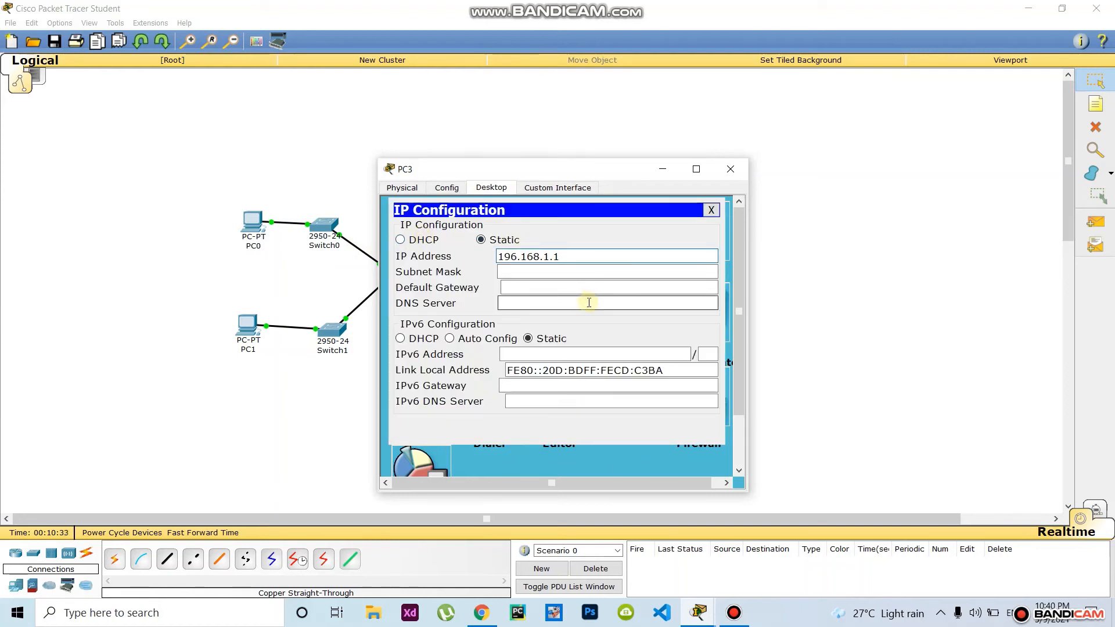
left_click(539, 272)
left_click(534, 287)
type("196.168.1.1")
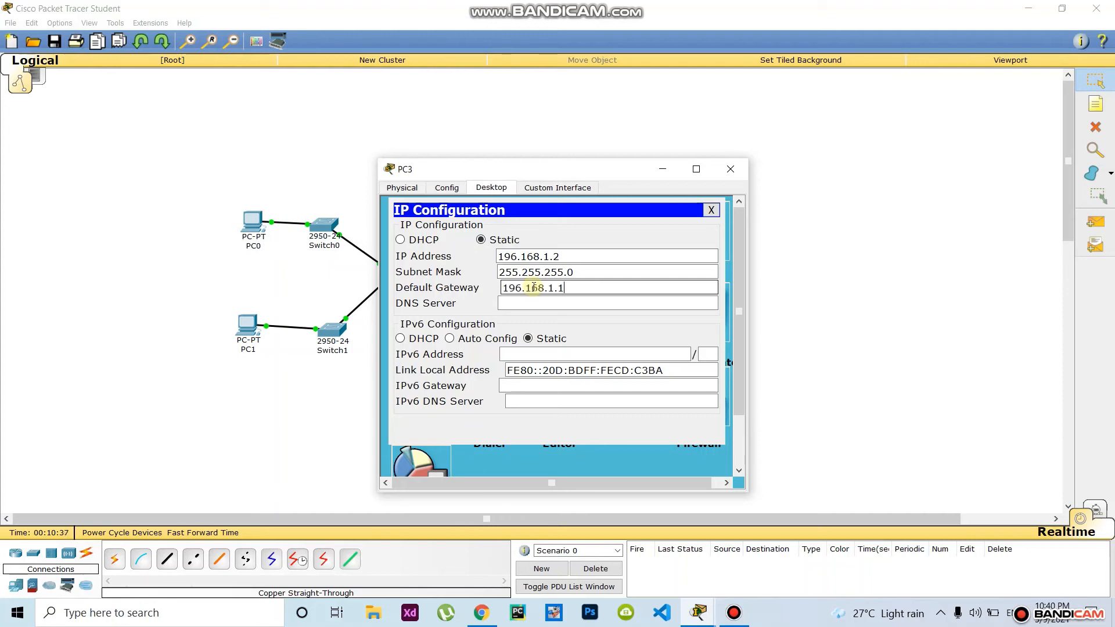
left_click(861, 323)
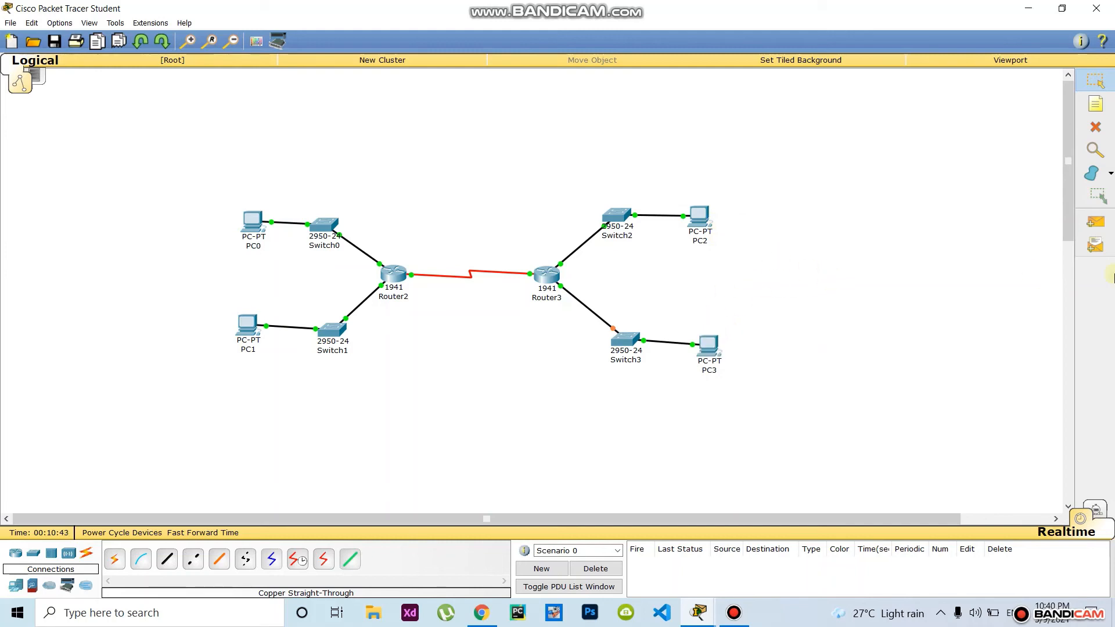
- Send a simple PDU from PC0 to PC2 and repeat the same test once more
left_click(1095, 222)
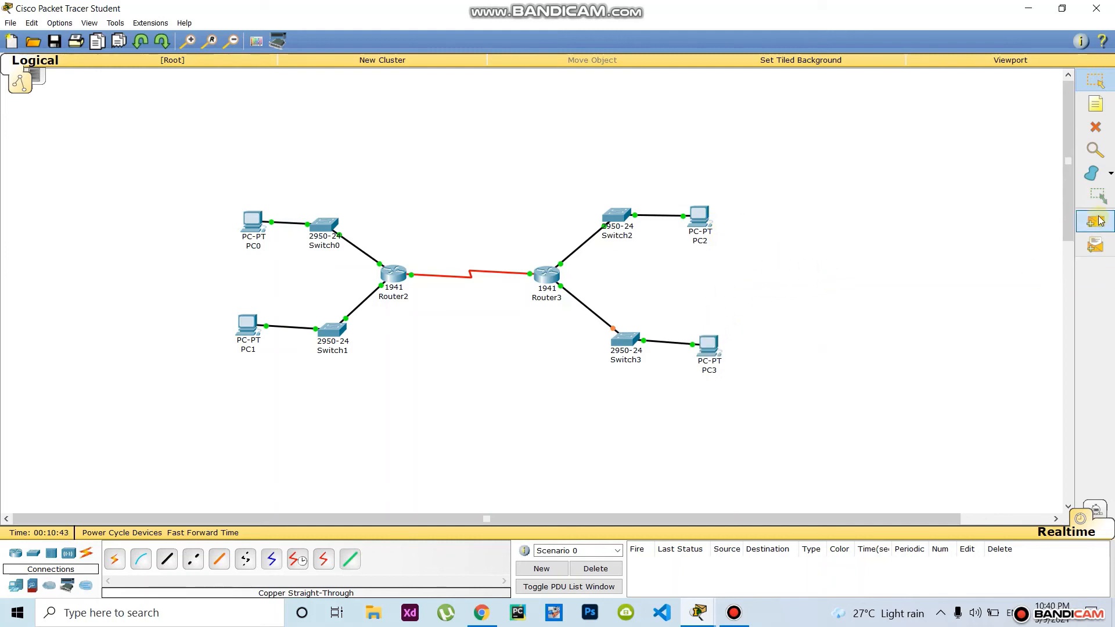
left_click(246, 216)
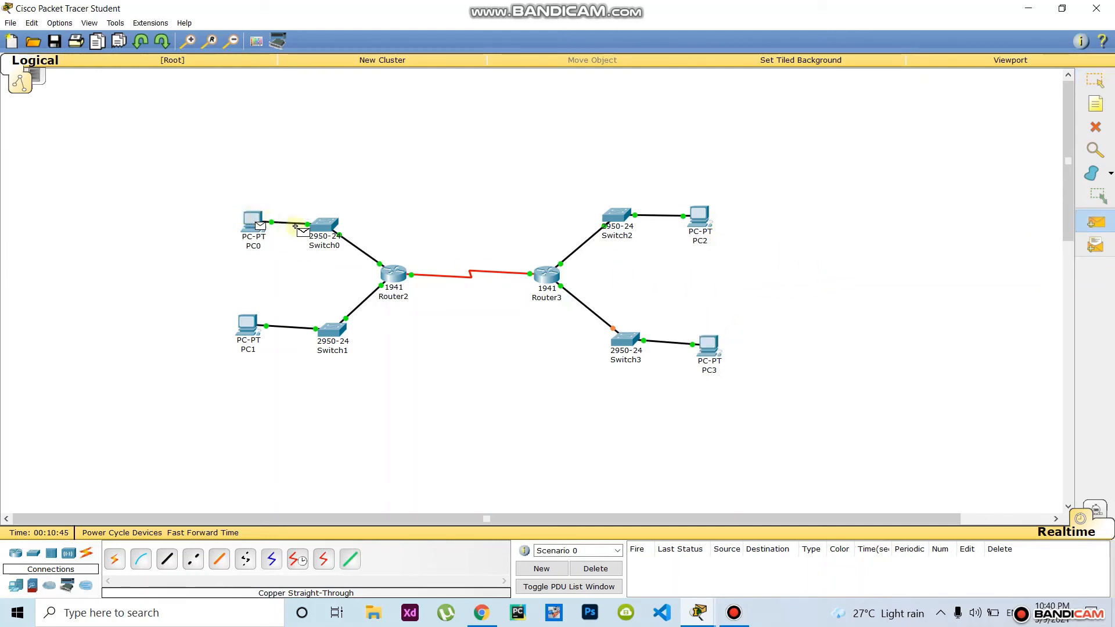
left_click(696, 210)
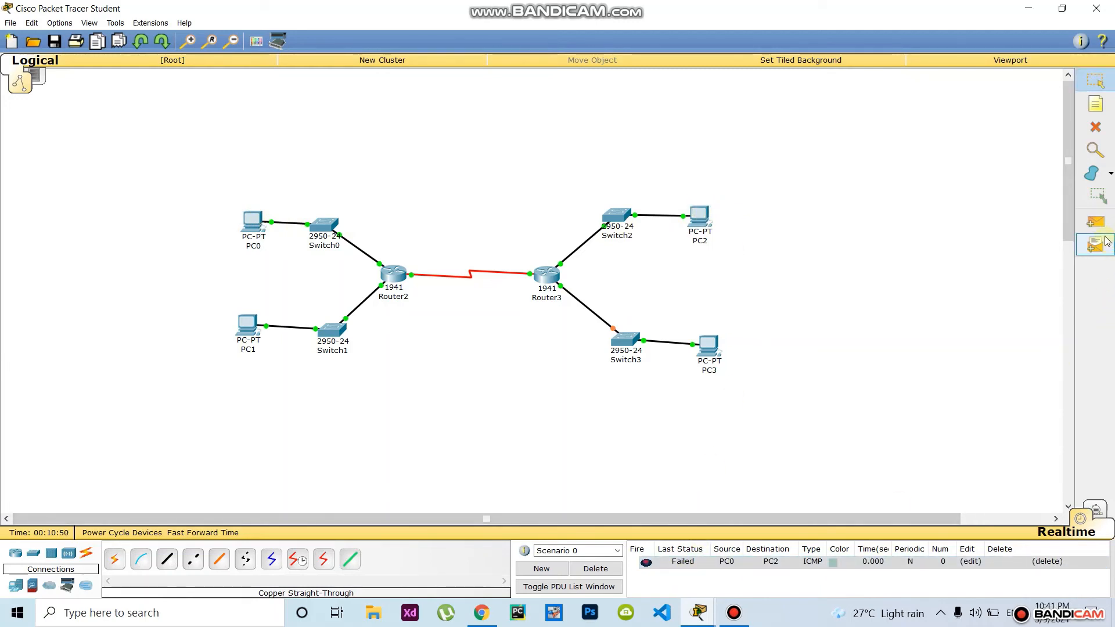
left_click(1096, 222)
left_click(246, 218)
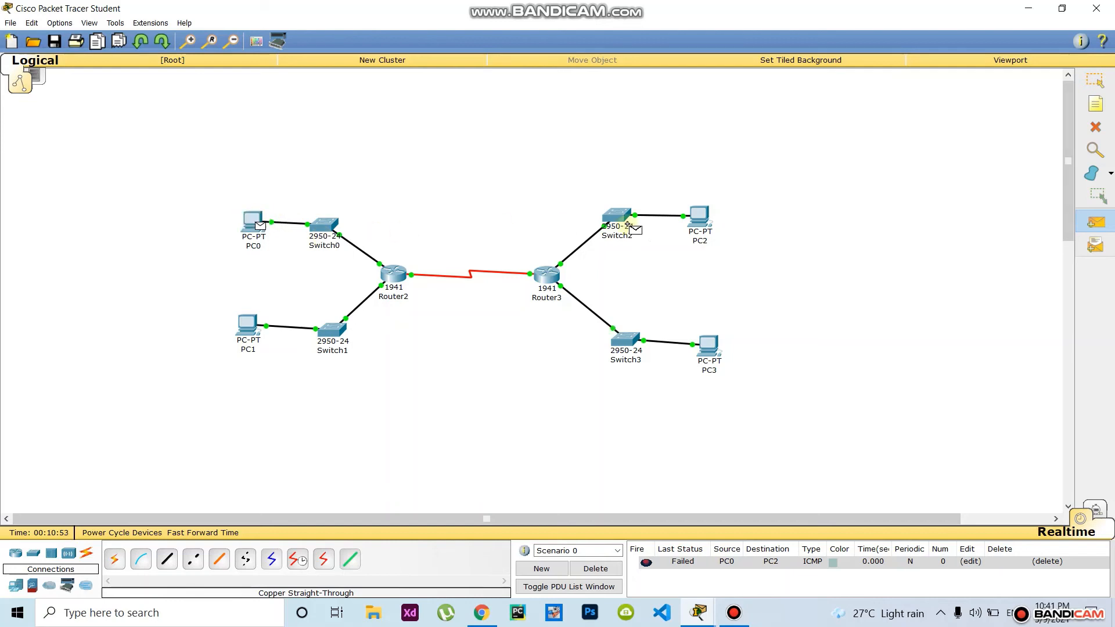
left_click(697, 215)
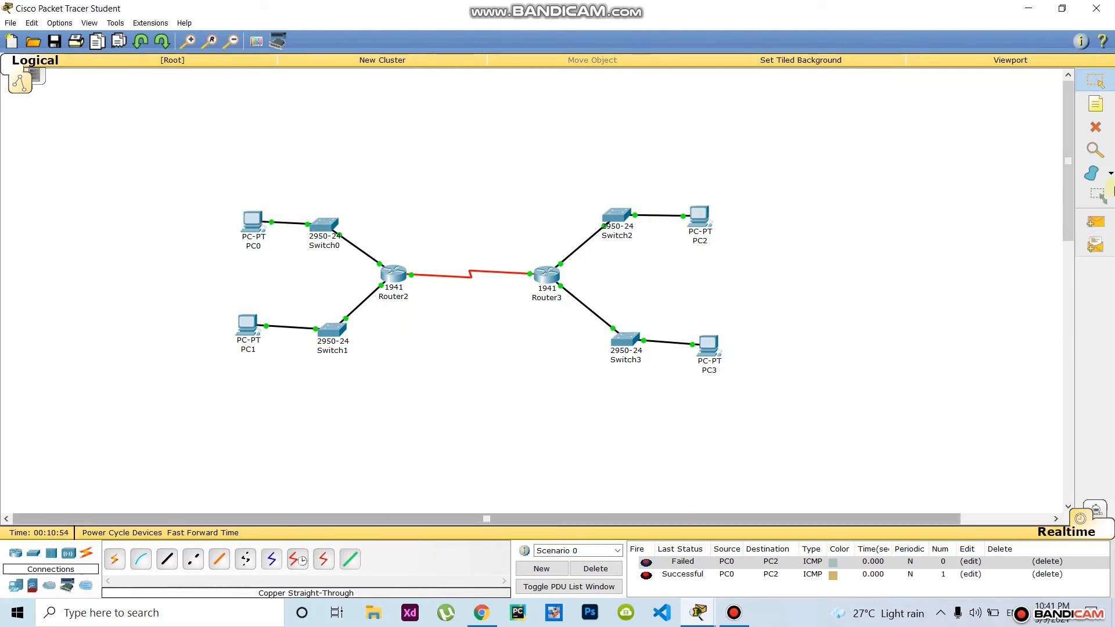
- Send a simple PDU from PC1 to PC2 and delete the test scenario's entries
left_click(1096, 222)
left_click(247, 324)
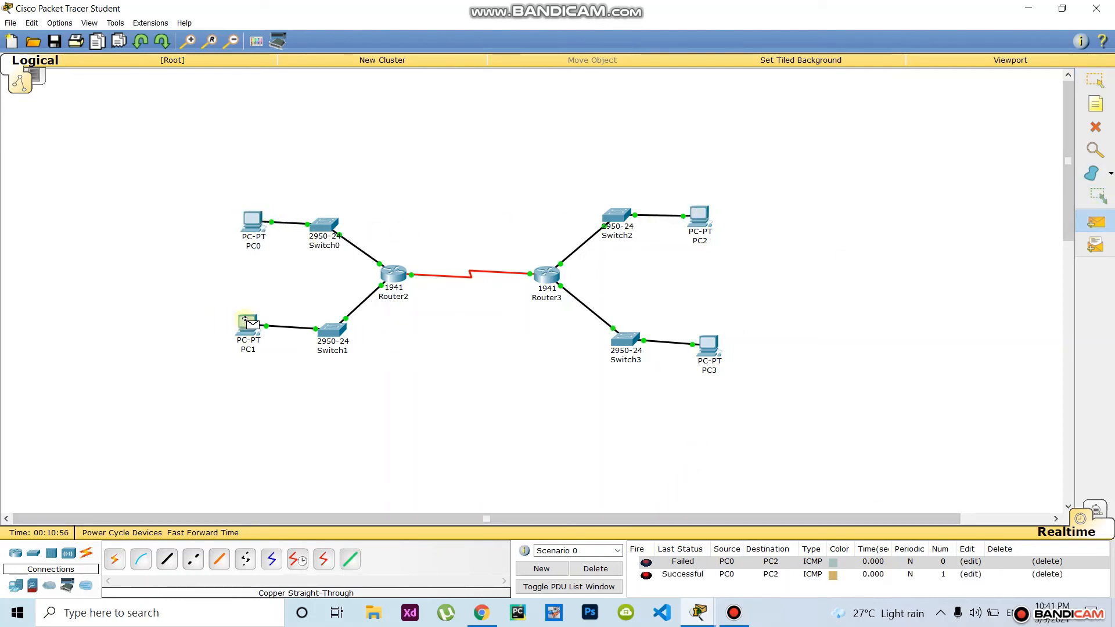
left_click(699, 213)
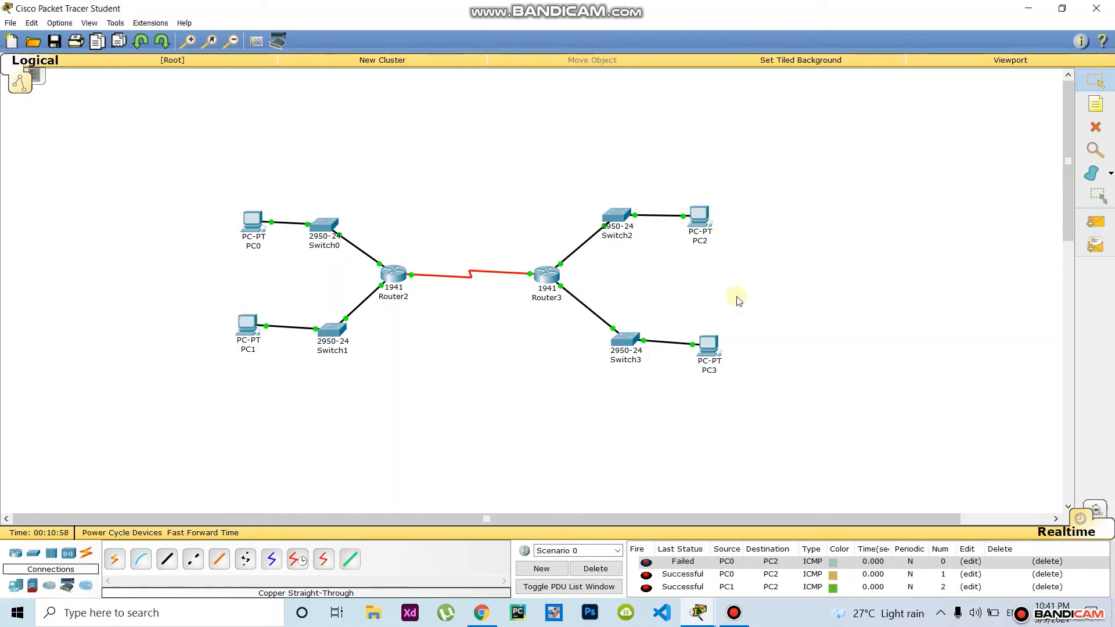
left_click(608, 570)
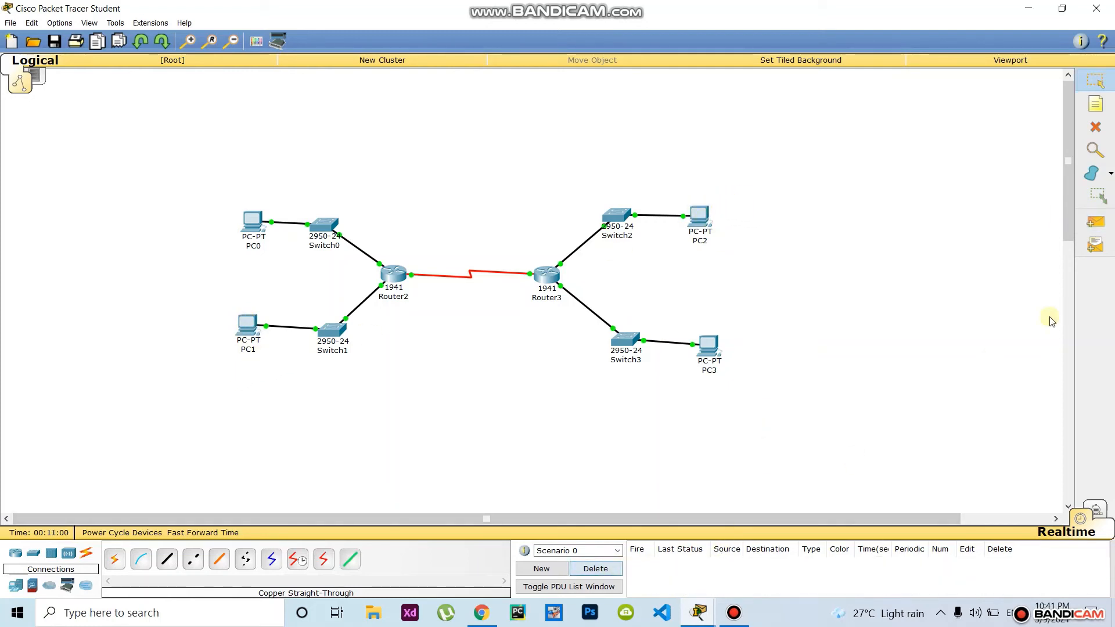
- Send a simple PDU from PC0 to PC3 twice and delete the test scenario's entries
left_click(1095, 222)
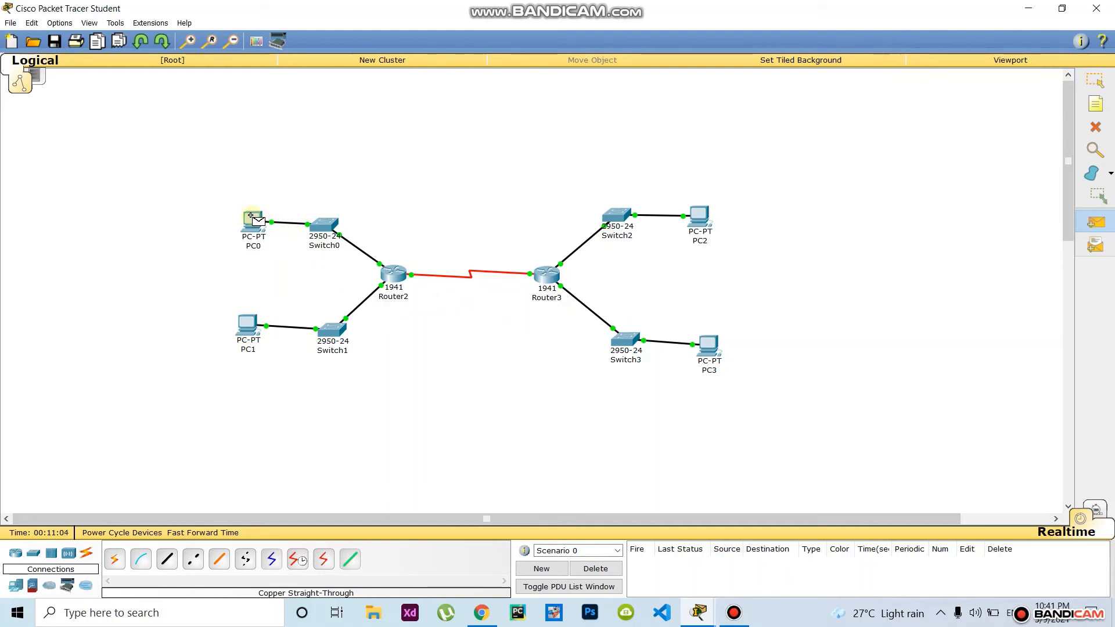
left_click(251, 219)
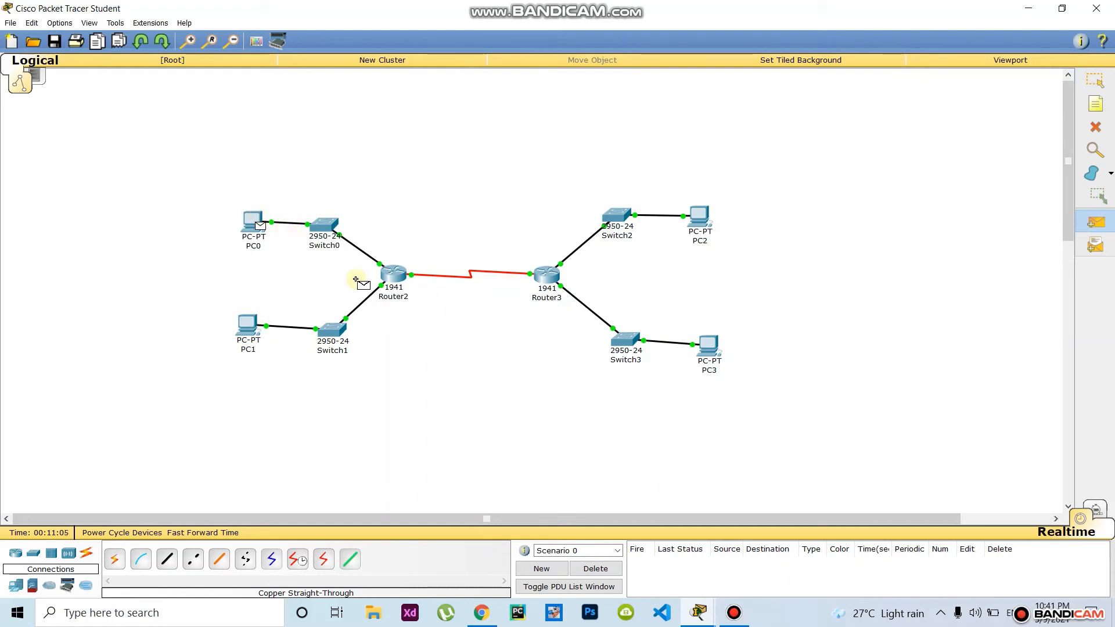
left_click(708, 346)
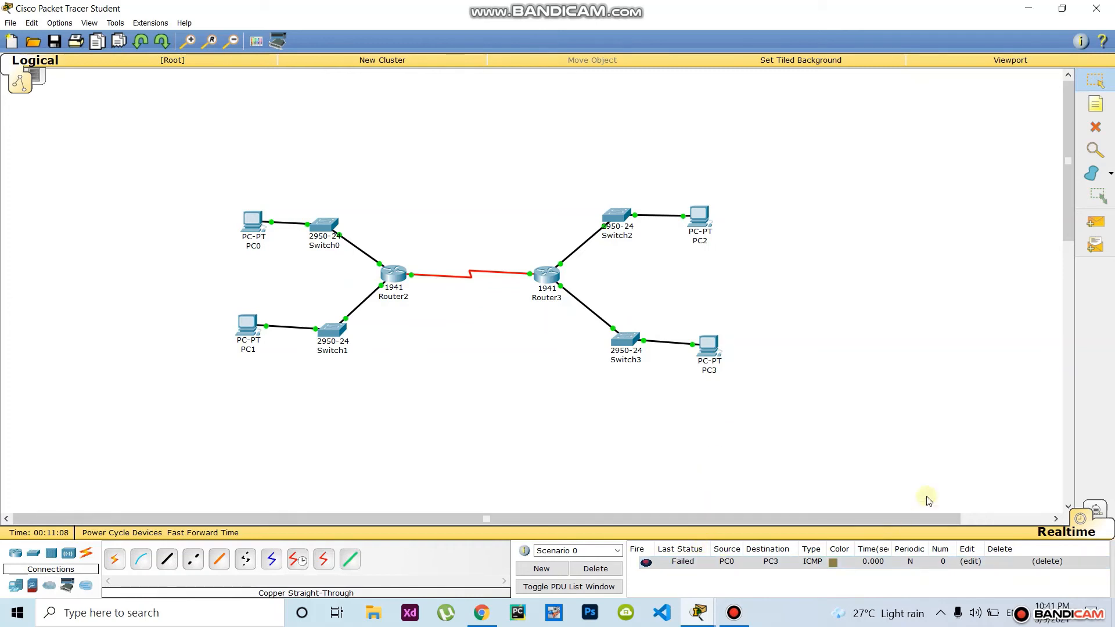
left_click(1096, 222)
left_click(253, 220)
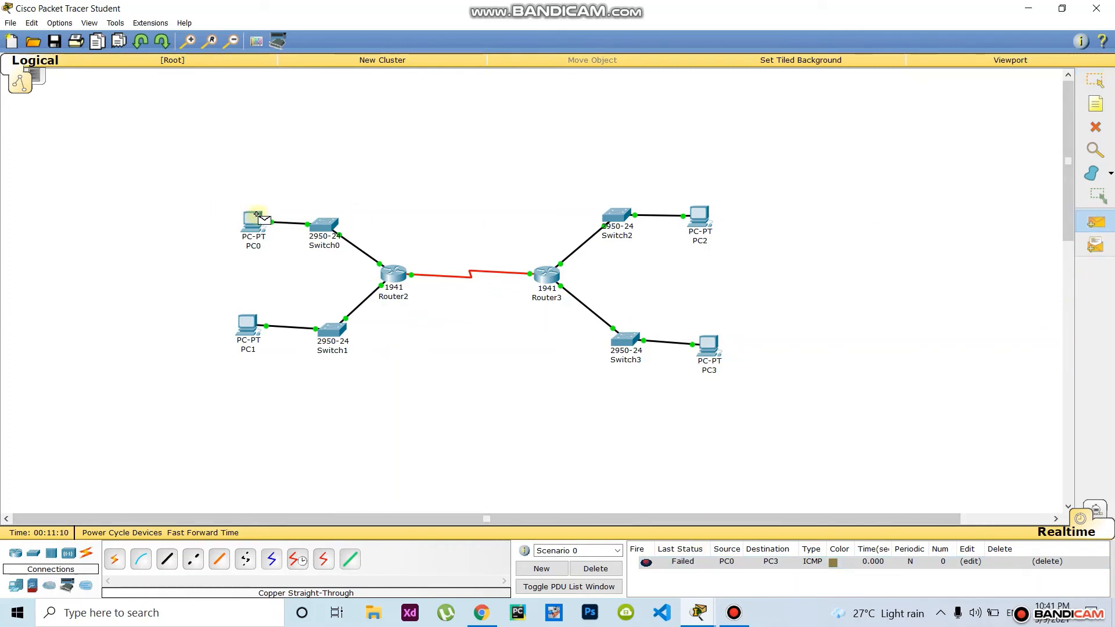
left_click(708, 346)
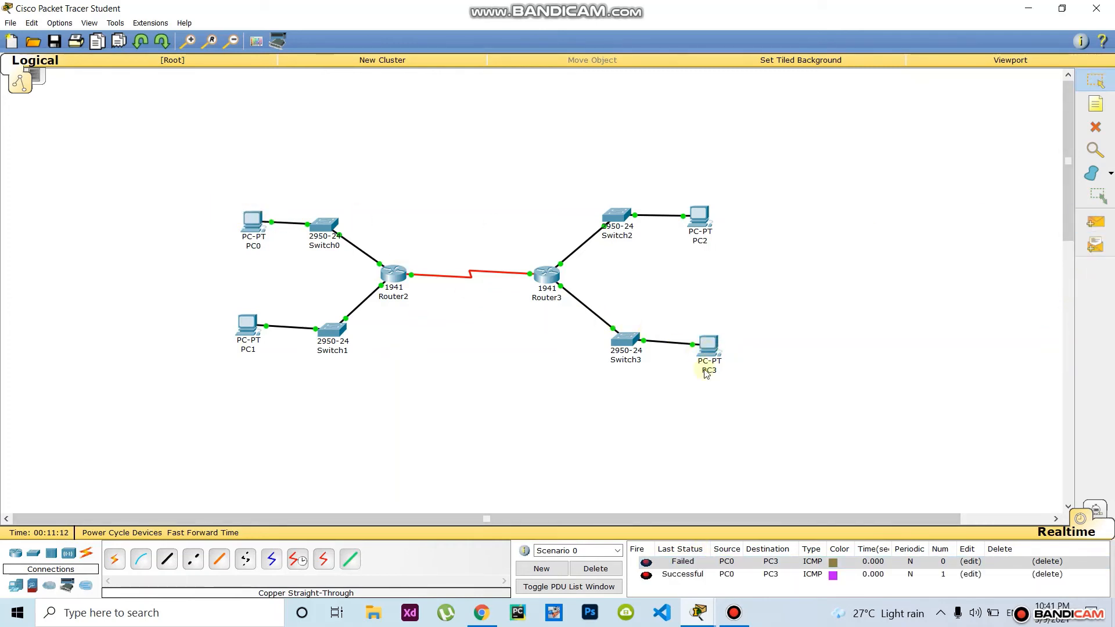
left_click(596, 569)
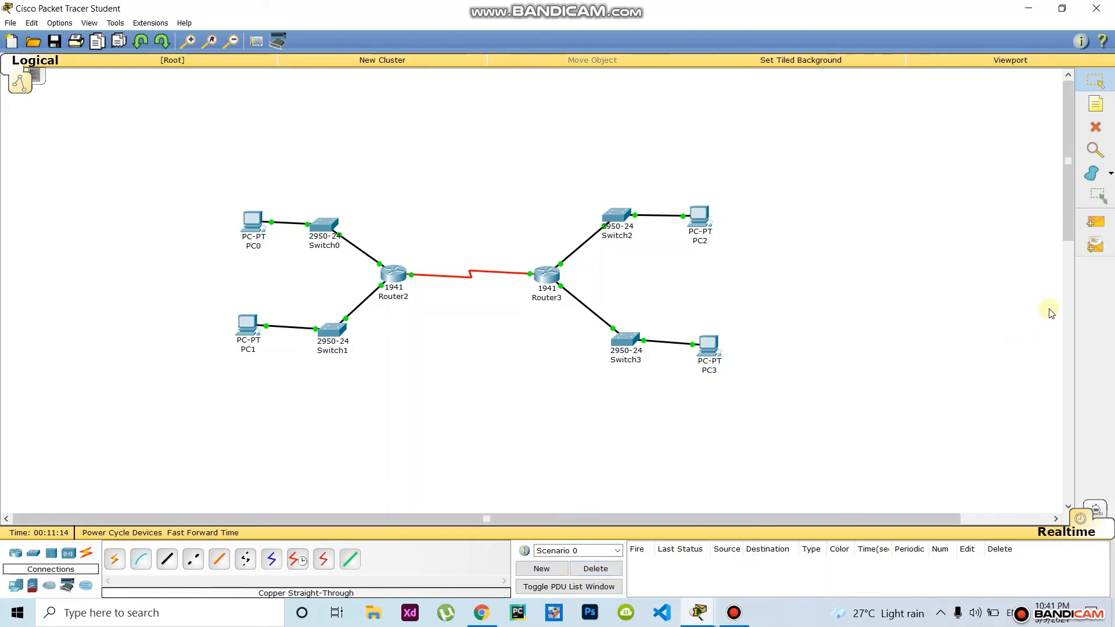
- Send one simple PDU from PC2 to PC3 and another from PC3 to PC0
left_click(1096, 223)
left_click(699, 216)
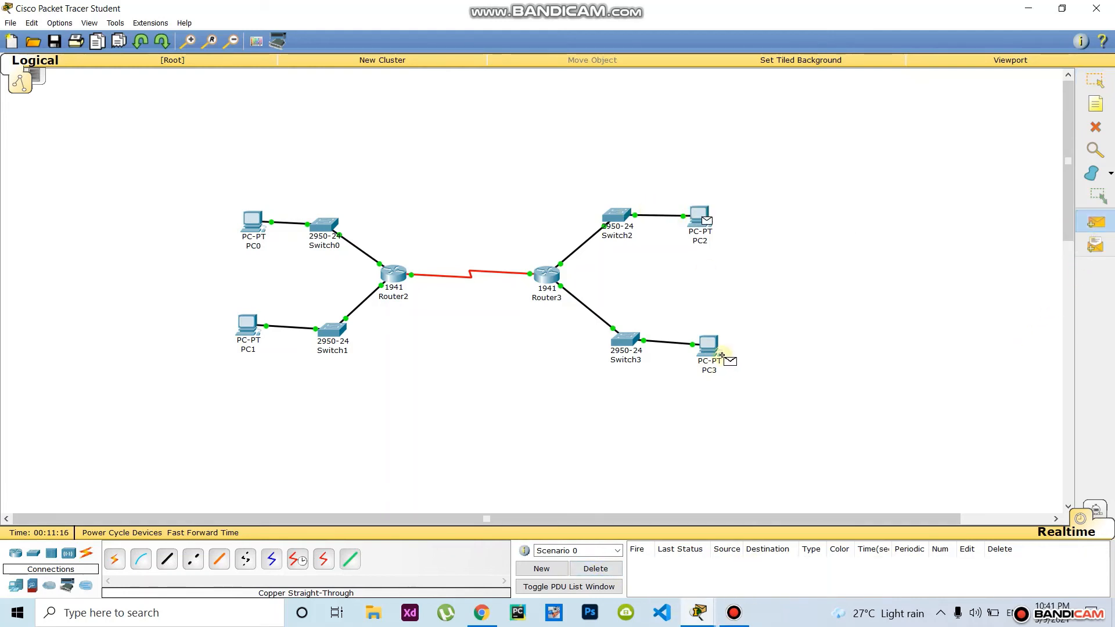
left_click(706, 345)
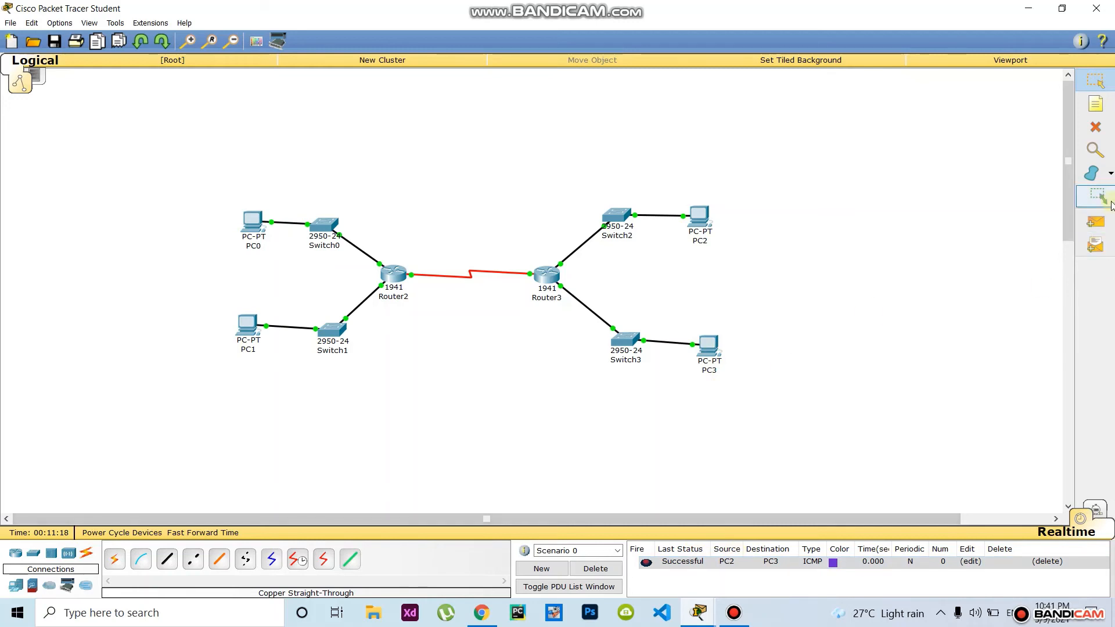
left_click(1094, 222)
left_click(708, 344)
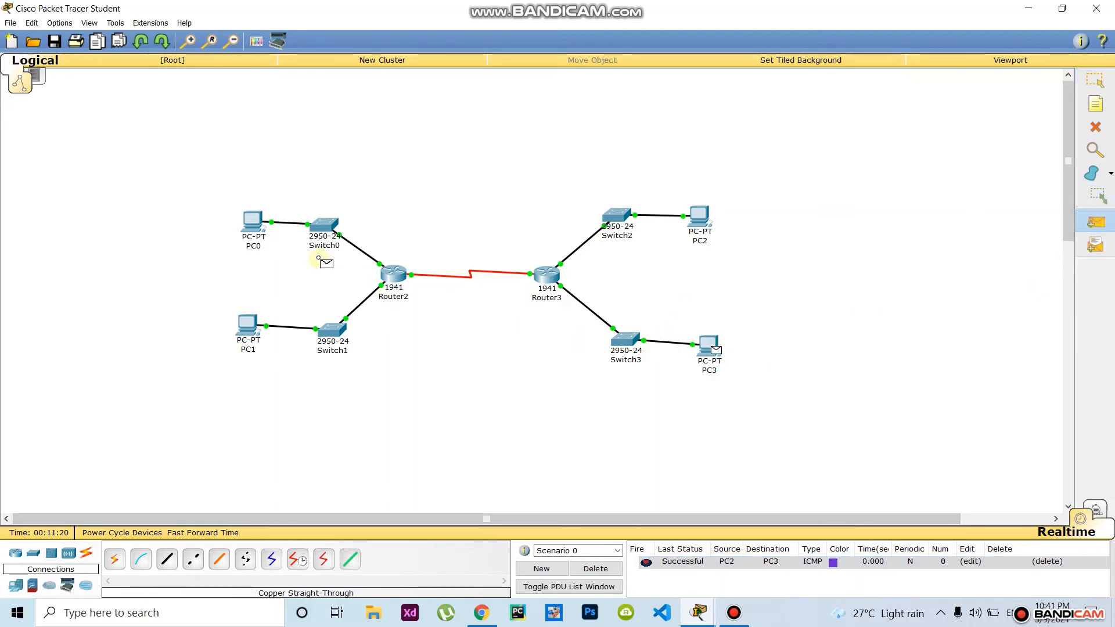
left_click(253, 219)
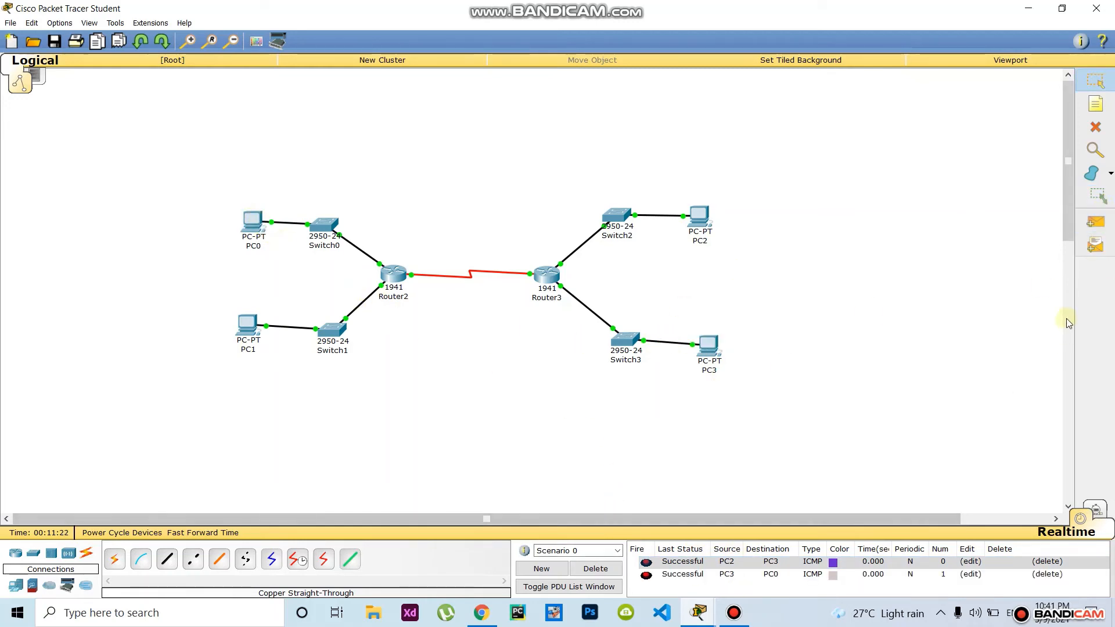
- Send a simple PDU from PC2 across the routers to PC1
left_click(1098, 223)
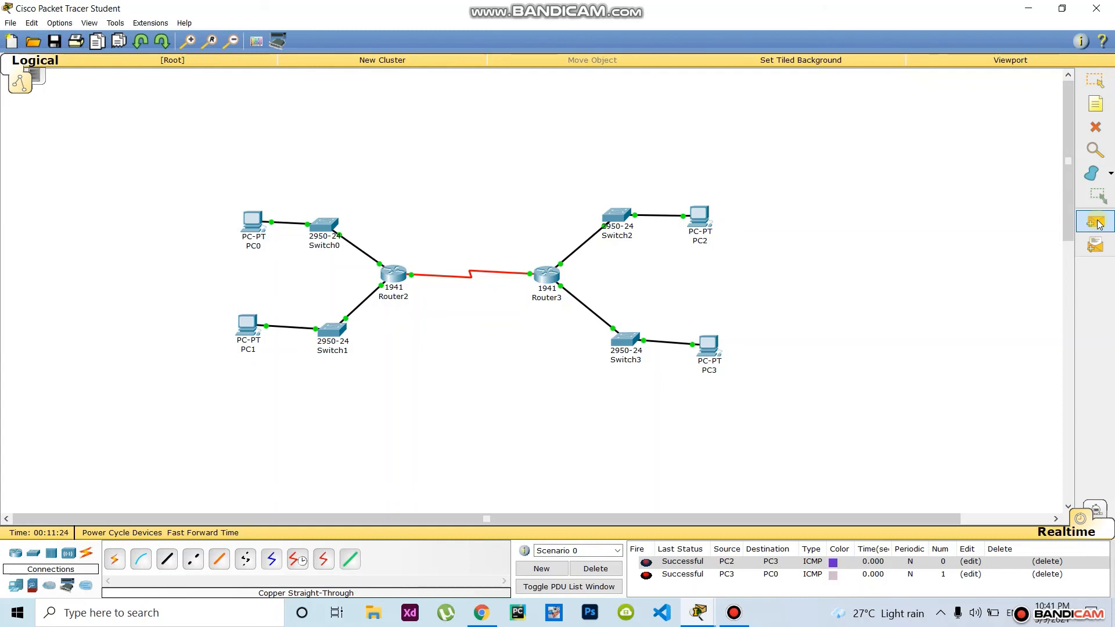
left_click(703, 218)
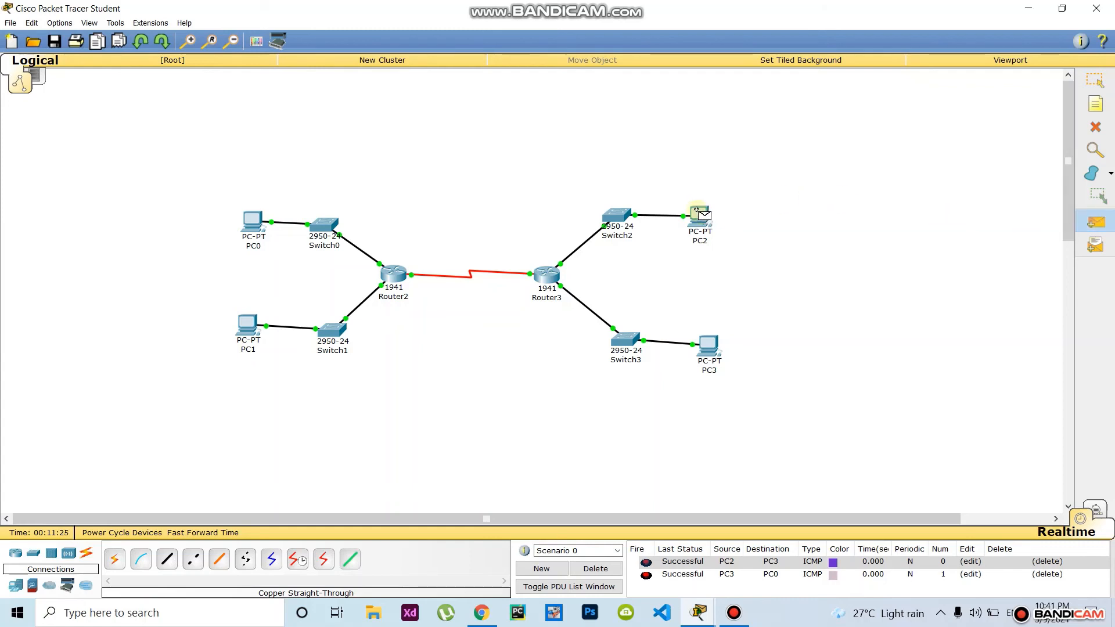
left_click(240, 318)
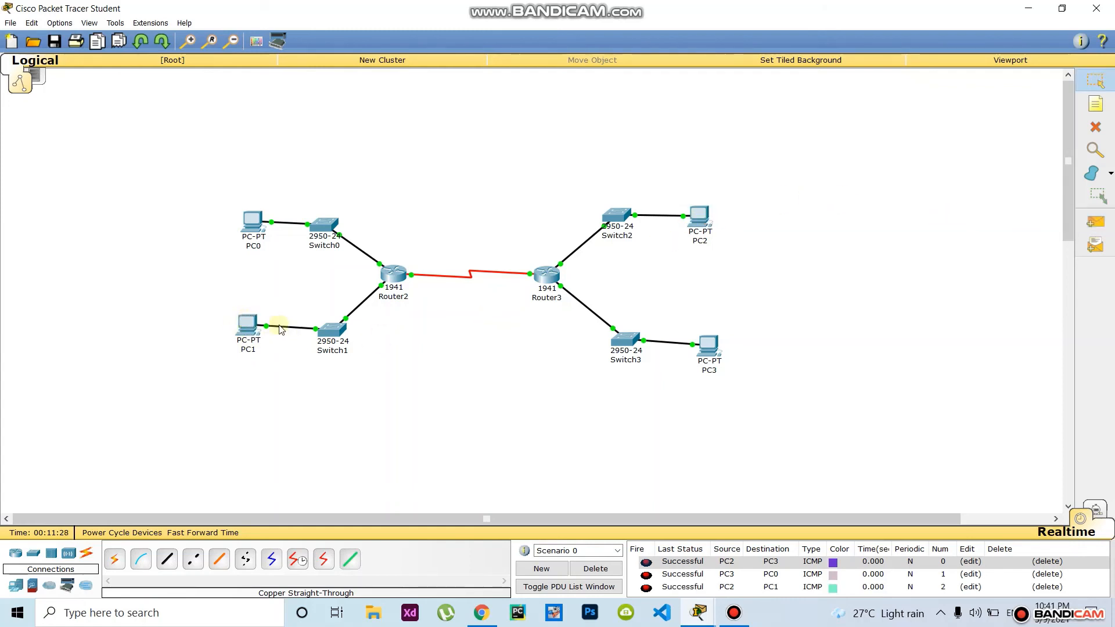
- Send a simple PDU from PC3 across the routers to PC0
left_click(1096, 222)
left_click(707, 345)
left_click(250, 220)
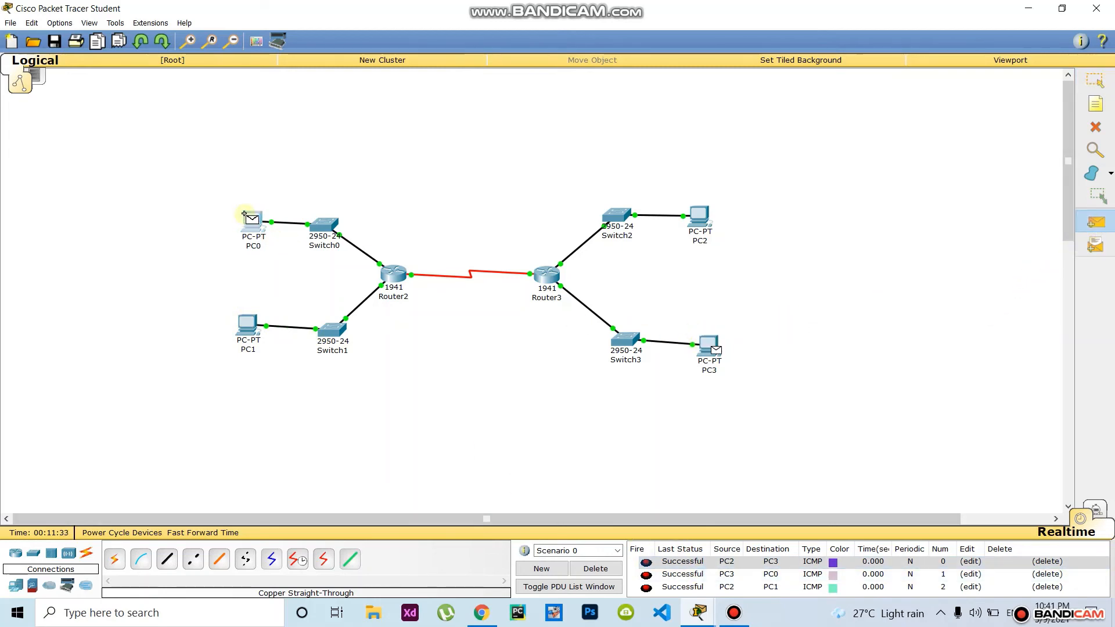
- Play all the scenario's PDUs automatically in Simulation mode and return to Realtime mode
left_click(1097, 510)
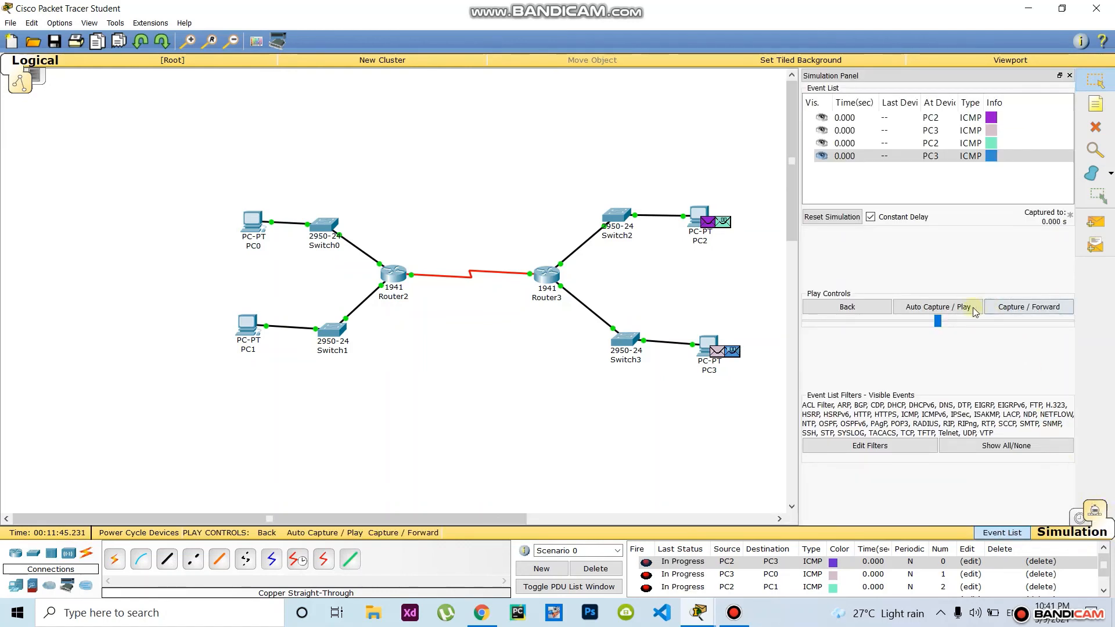
left_click(956, 310)
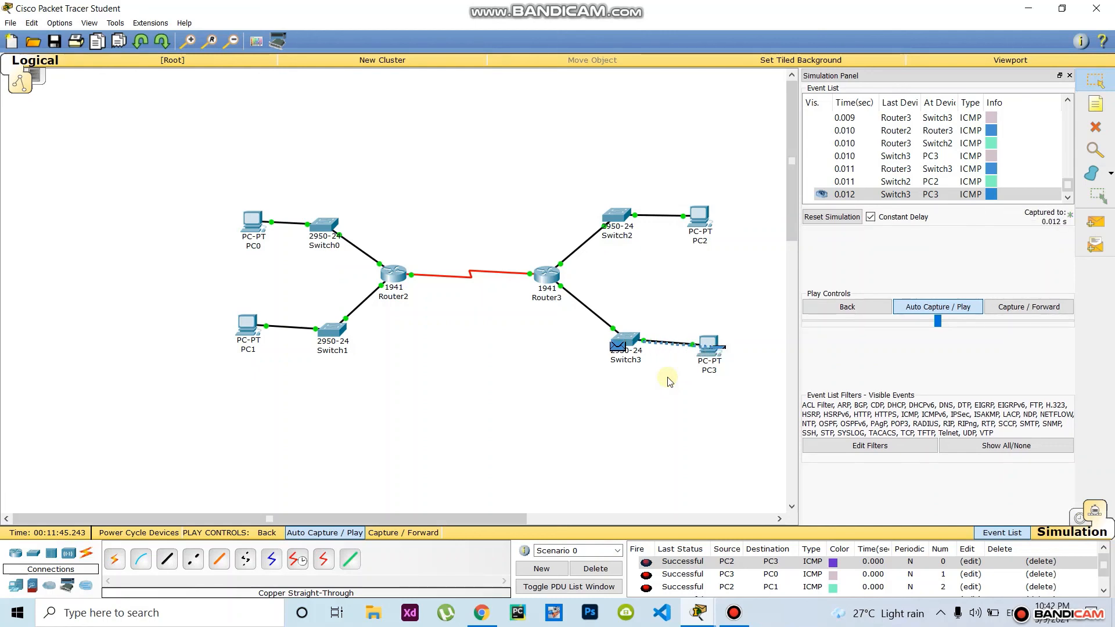
left_click(1080, 520)
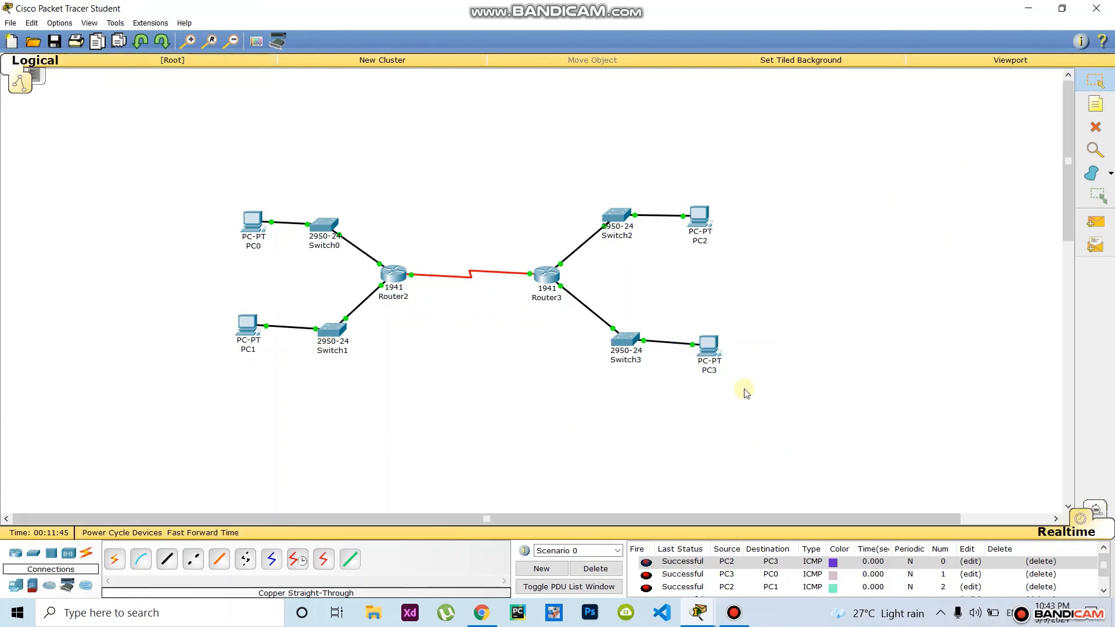
- Open PC3's device window and close its IP Configuration to get back to its desktop applications
left_click(708, 346)
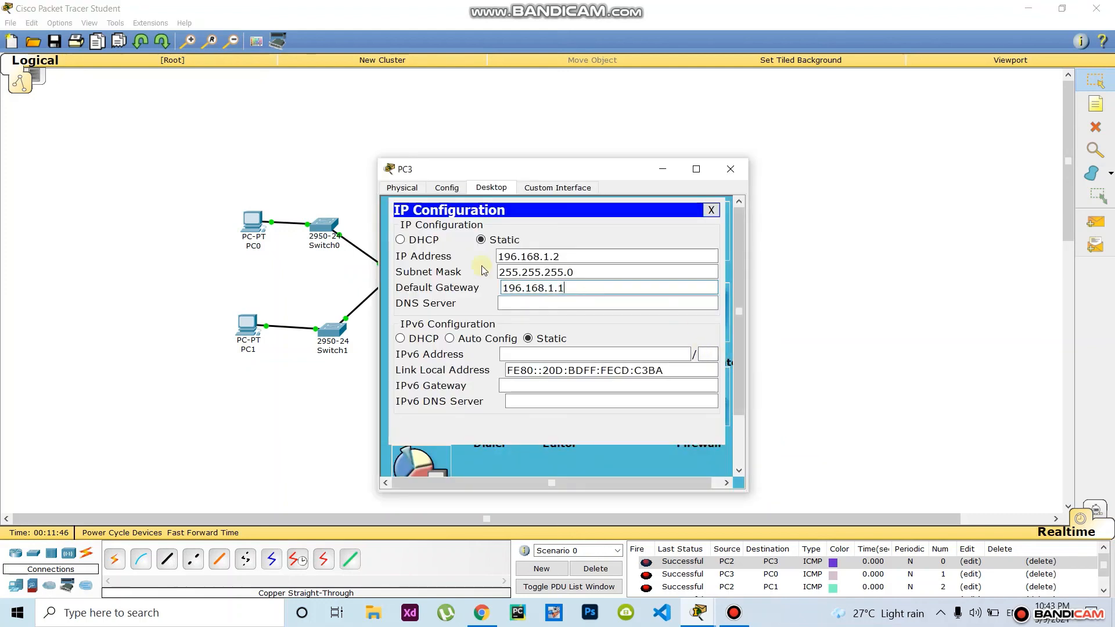
left_click(444, 188)
left_click(493, 189)
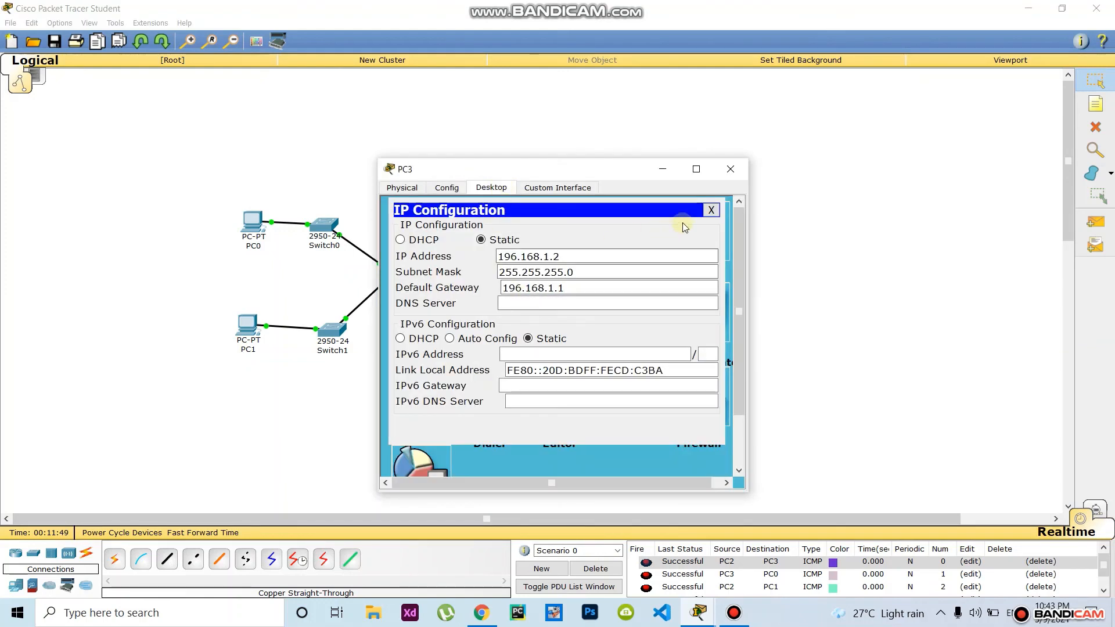
left_click(711, 210)
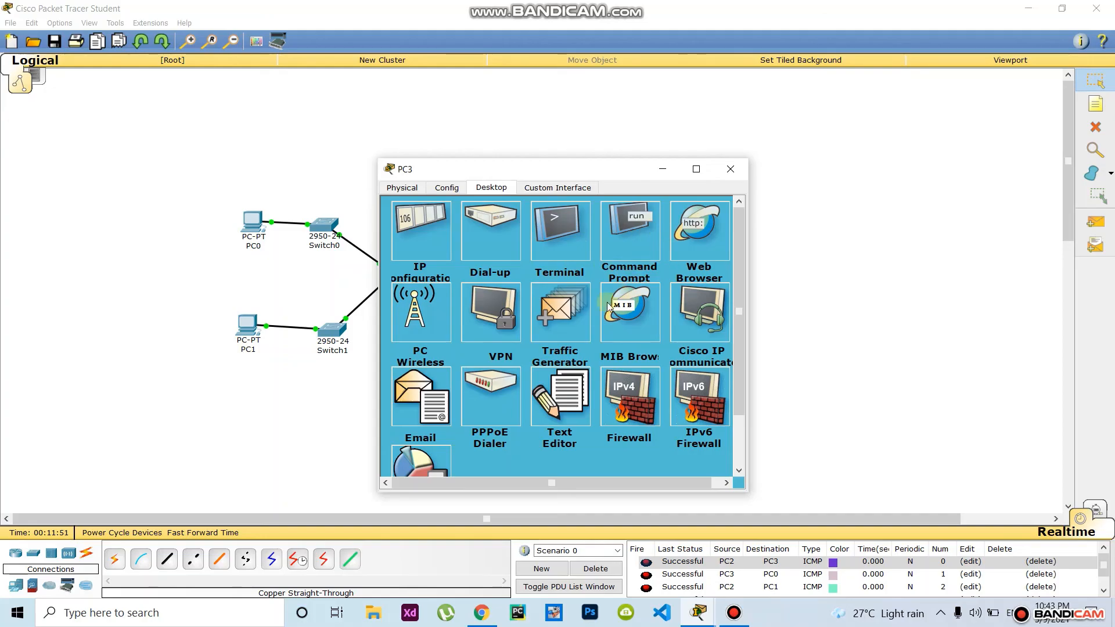